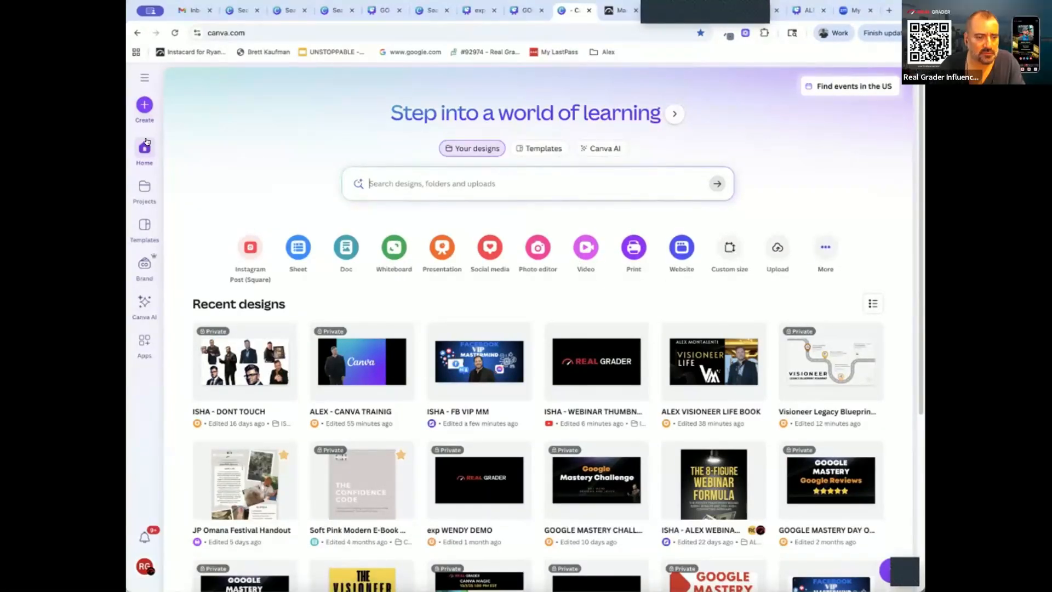
Look over the Projects and Templates pages and bring up the overview of Brand Kits
left_click(144, 188)
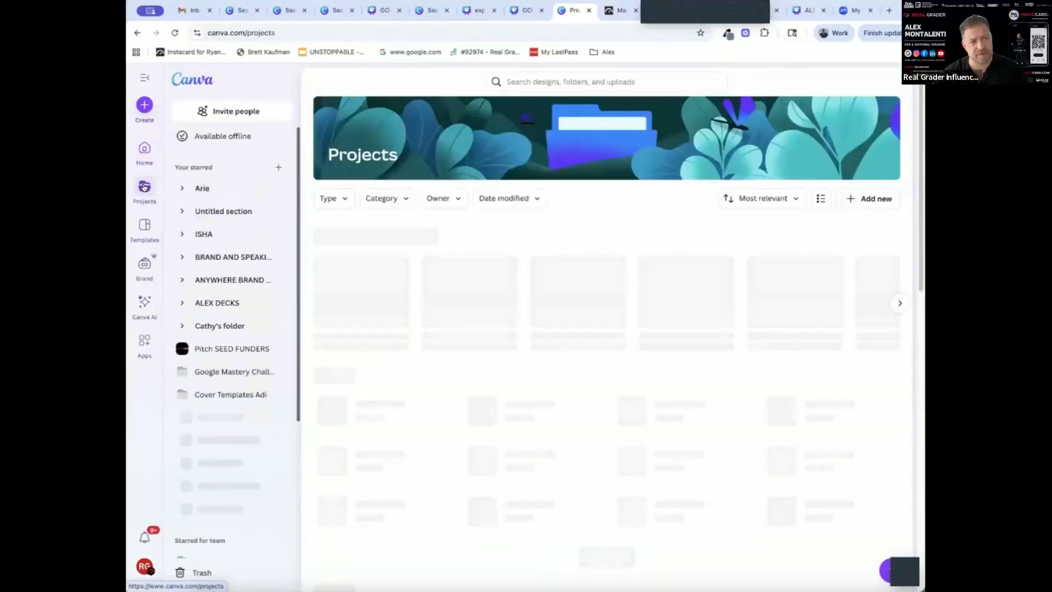
left_click(144, 229)
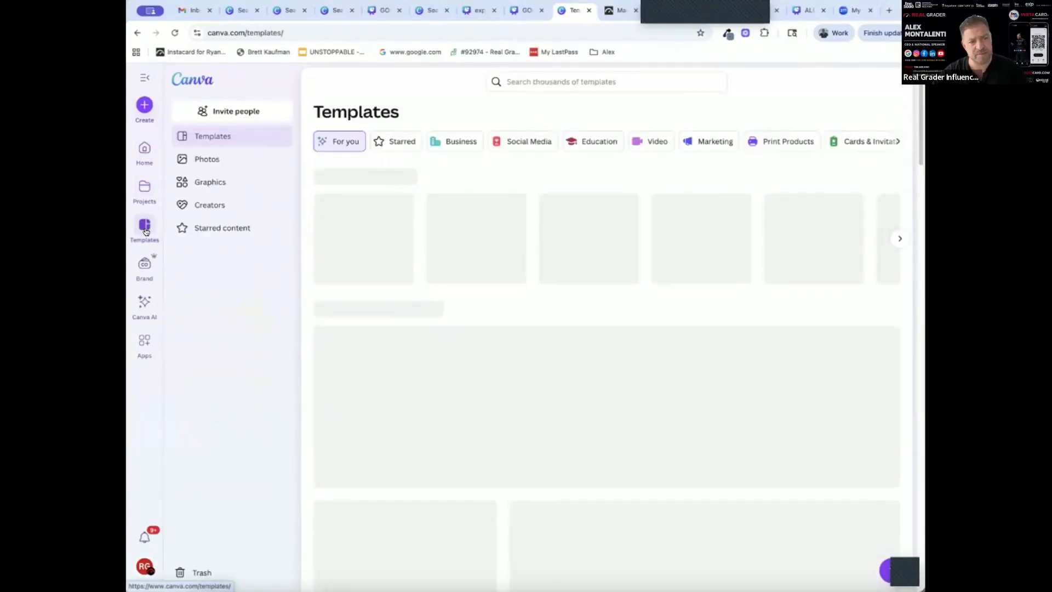
left_click(144, 265)
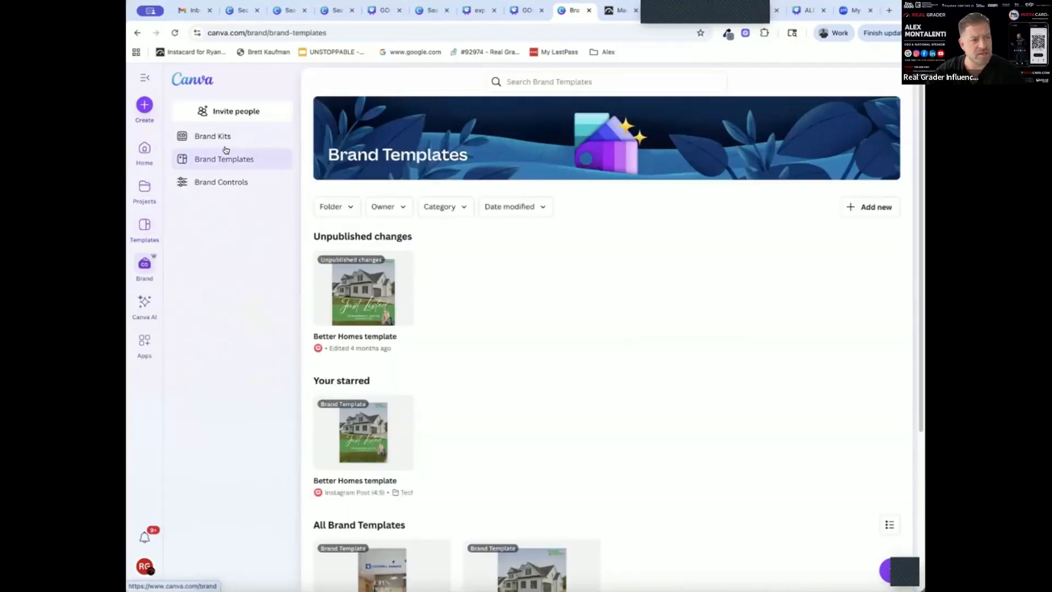
left_click(225, 135)
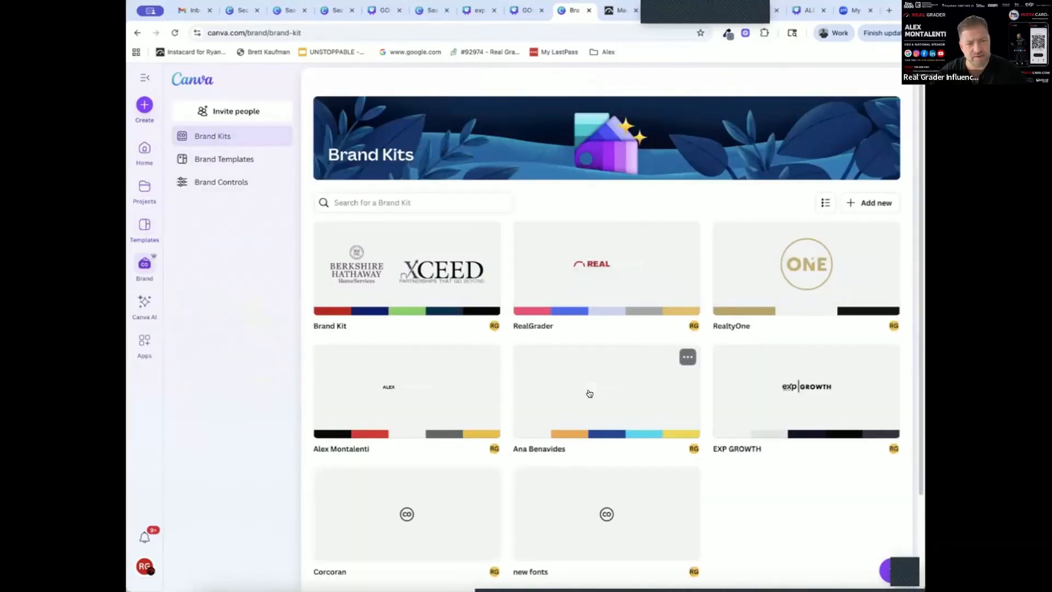
Open the brand kit with the white, orange, blue, cyan and yellow palette and review its logos, colors, fonts, brand voice, photos and graphics
left_click(588, 393)
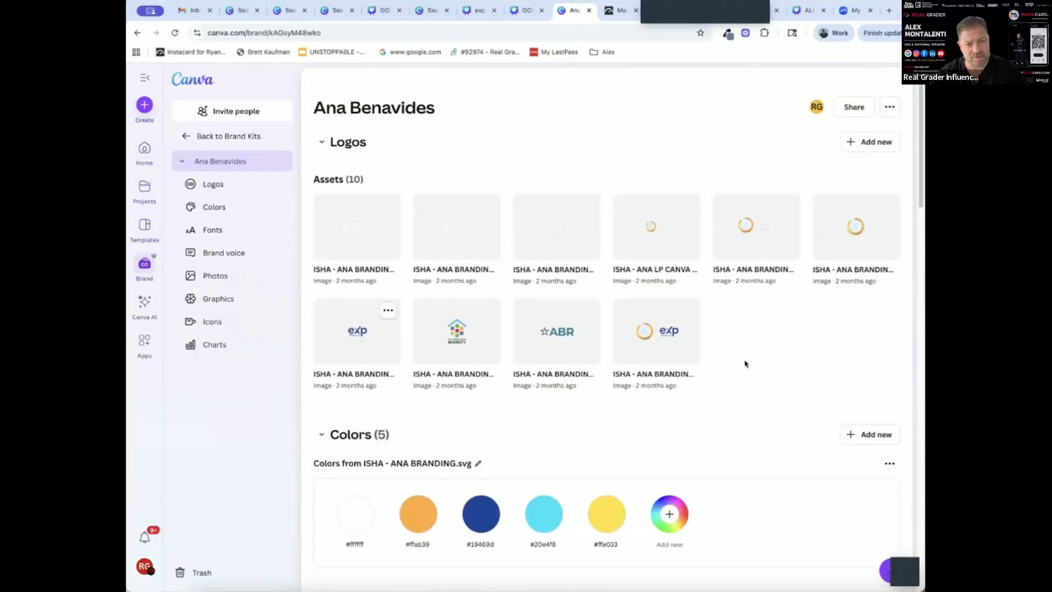
scroll(770, 367, "down", 4)
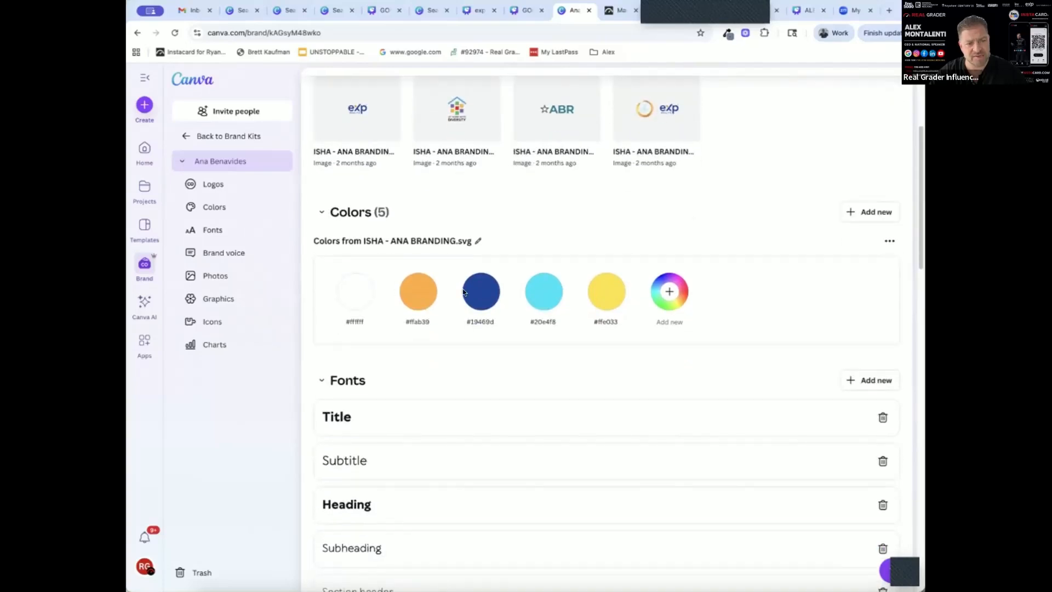
scroll(755, 298, "down", 3)
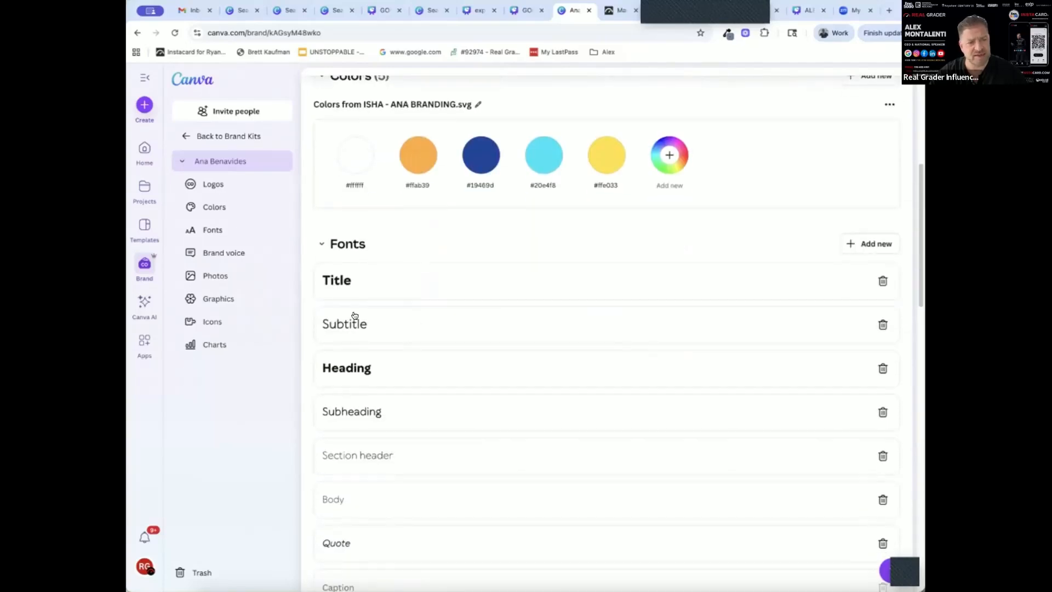
scroll(426, 301, "down", 9)
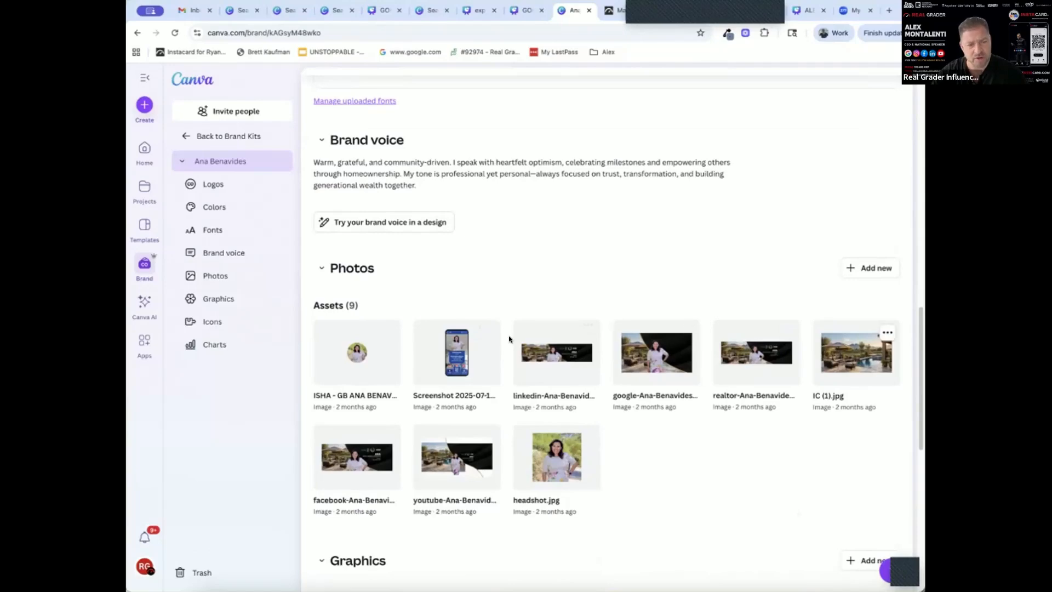
scroll(509, 339, "down", 5)
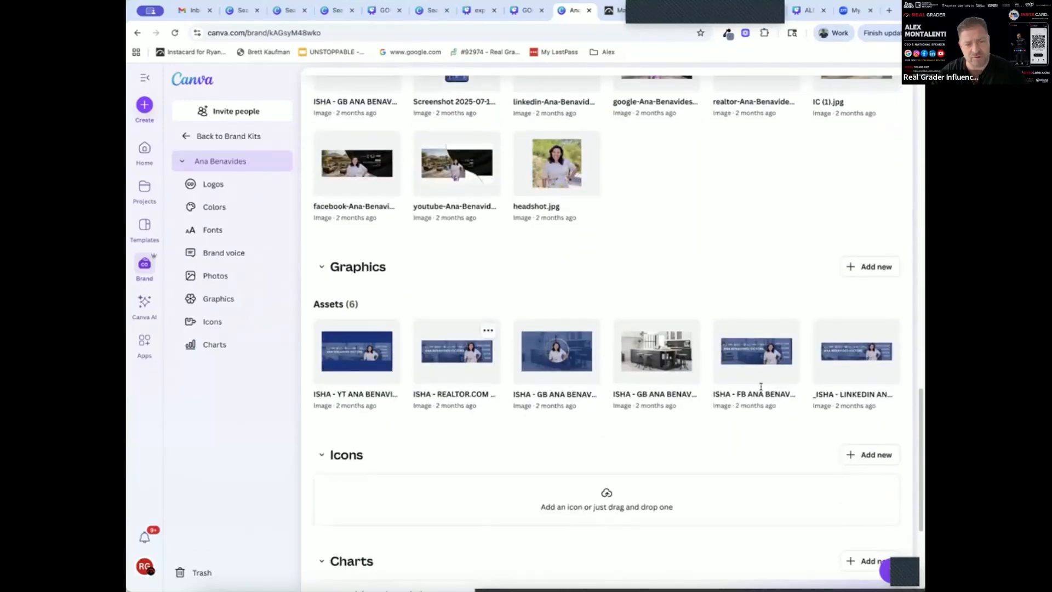
scroll(425, 417, "down", 3)
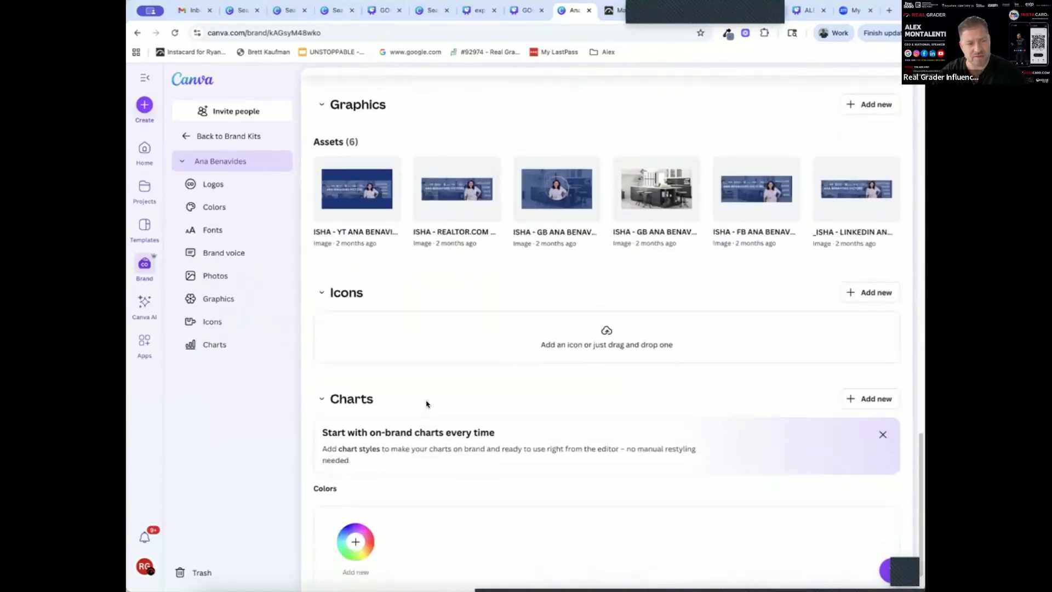
scroll(427, 401, "up", 20)
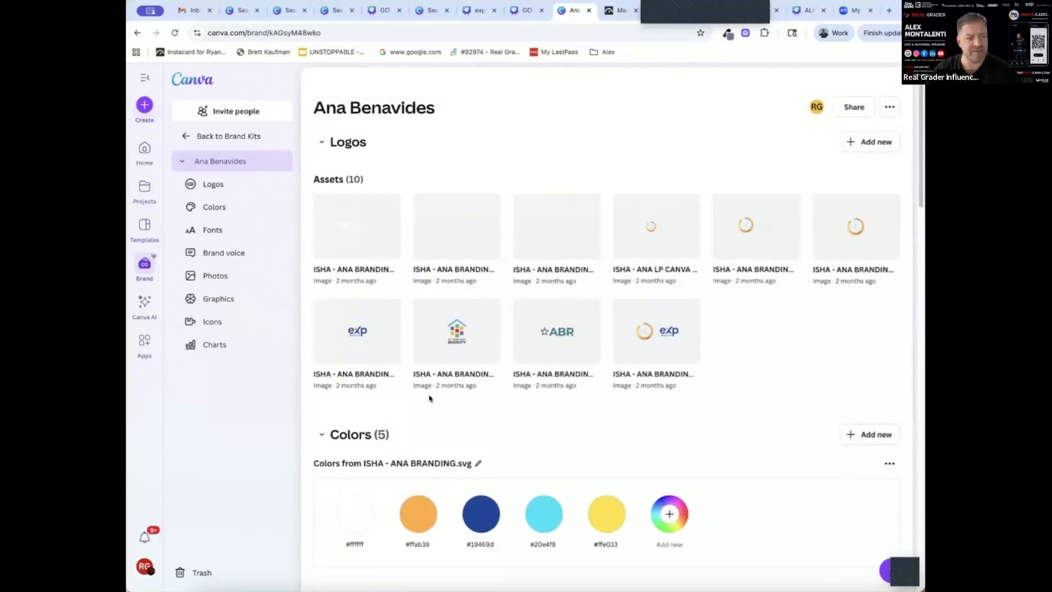
Look over the Canva AI page and the Apps page
left_click(143, 301)
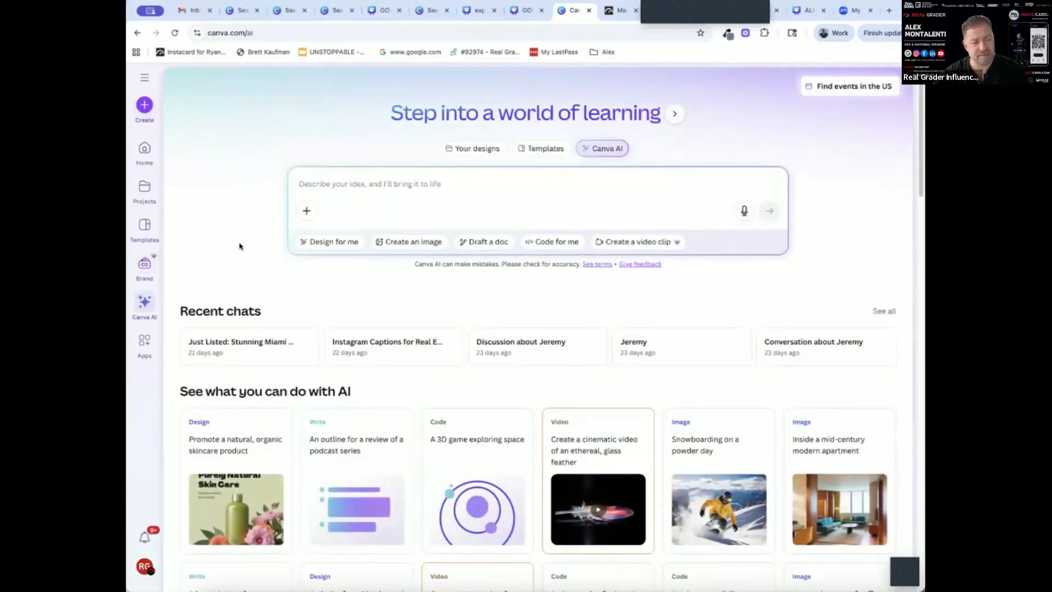
left_click(144, 341)
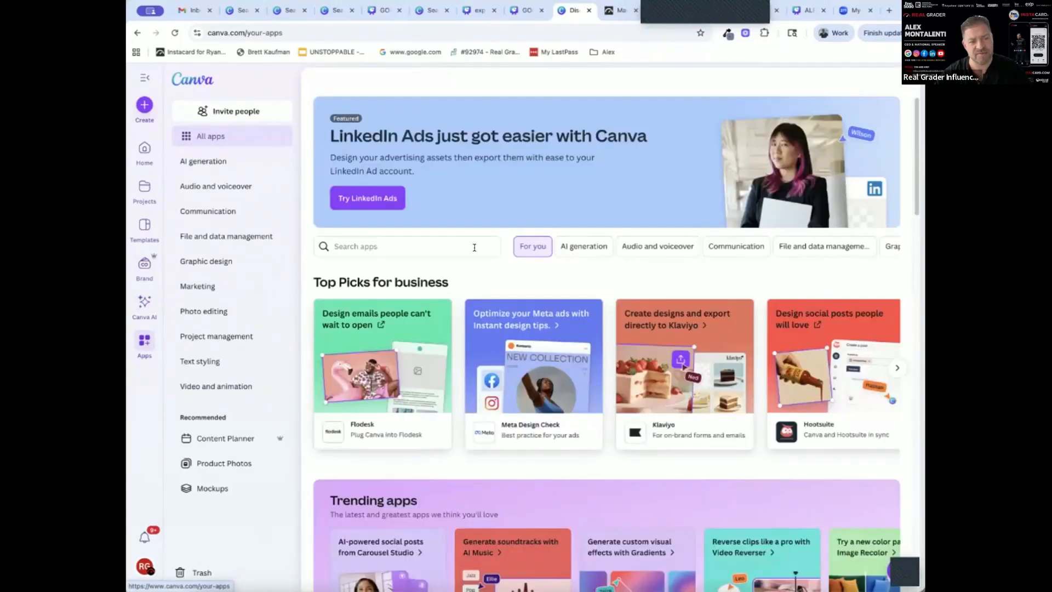
left_click(472, 248)
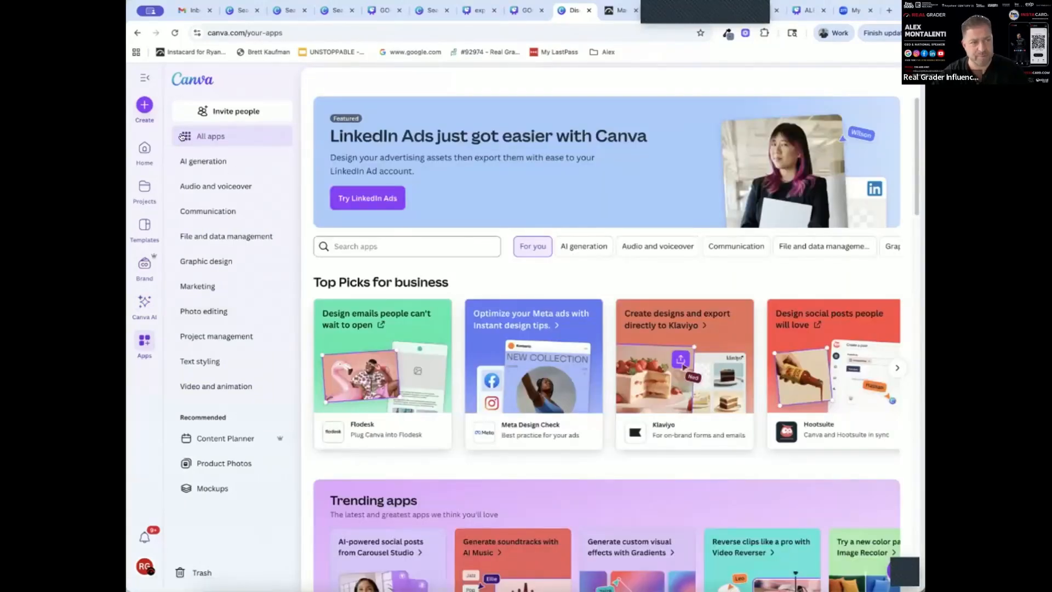
Search the design types for "real estate" and create a landscape Real Estate Facebook Post design
left_click(144, 104)
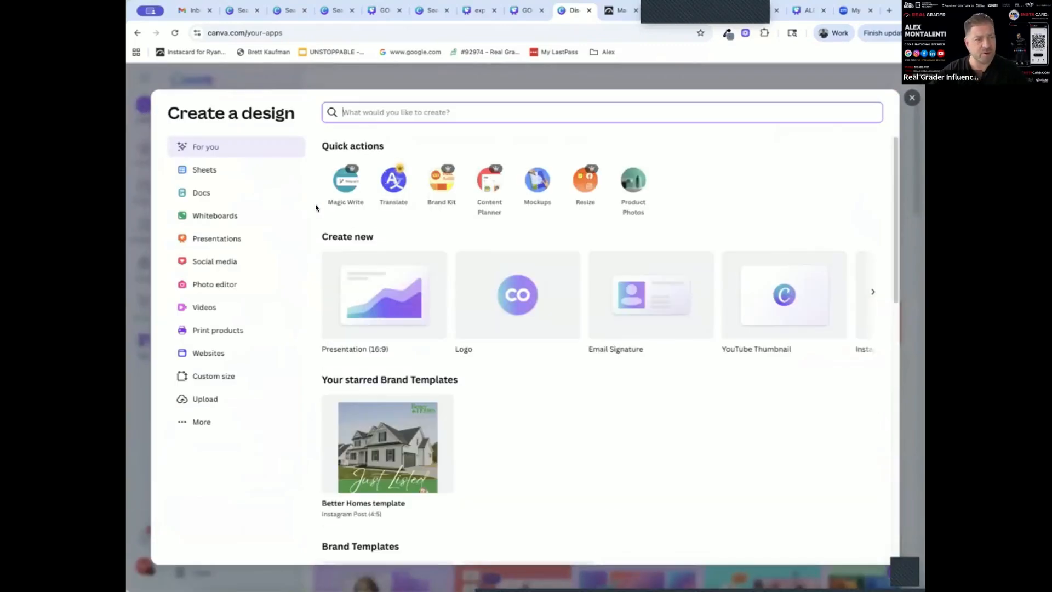
left_click(219, 262)
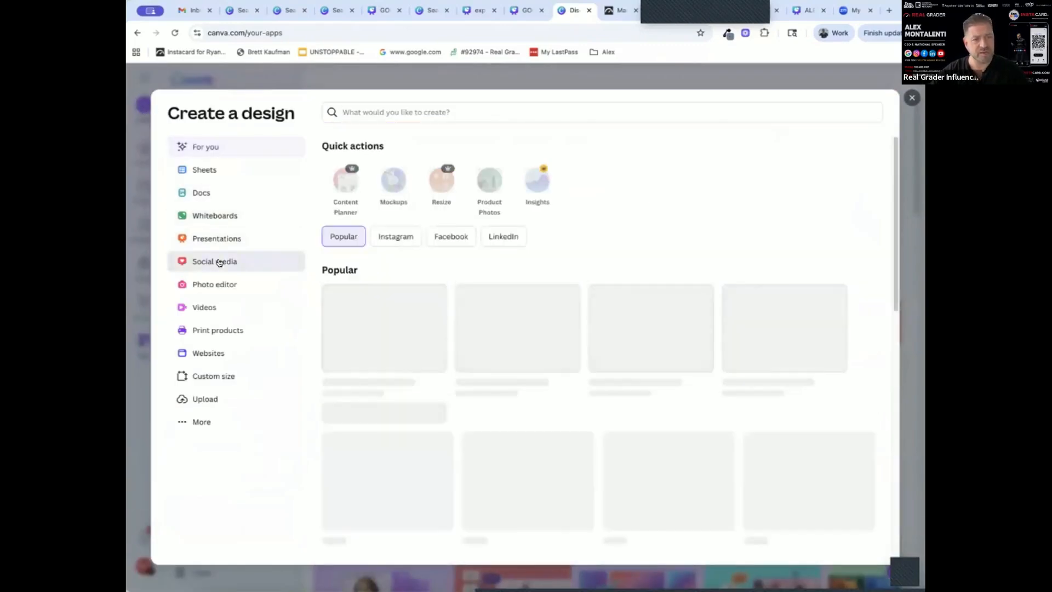
left_click(358, 108)
type("real estate")
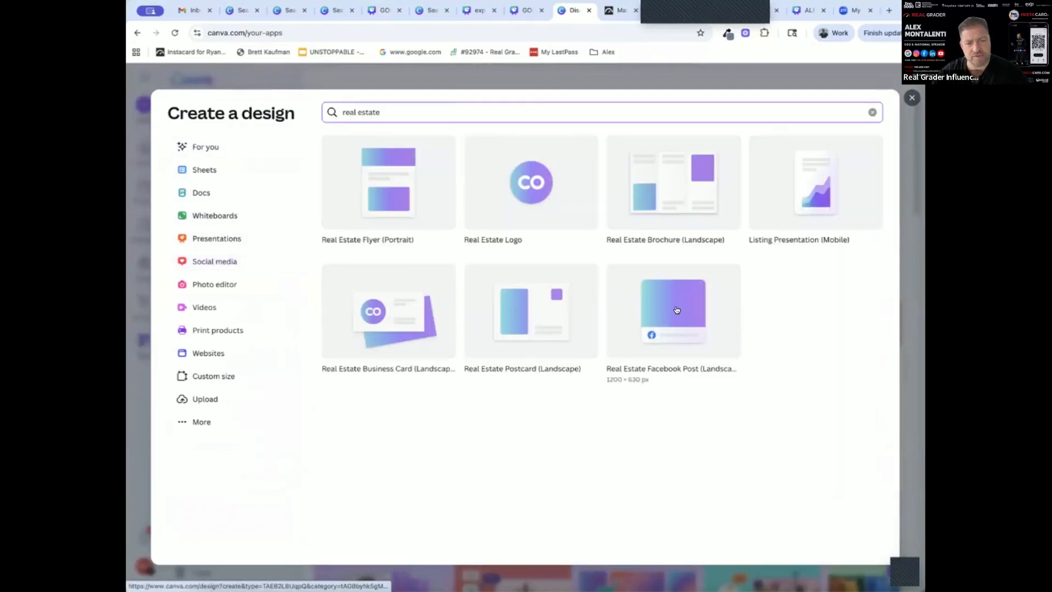
left_click(676, 310)
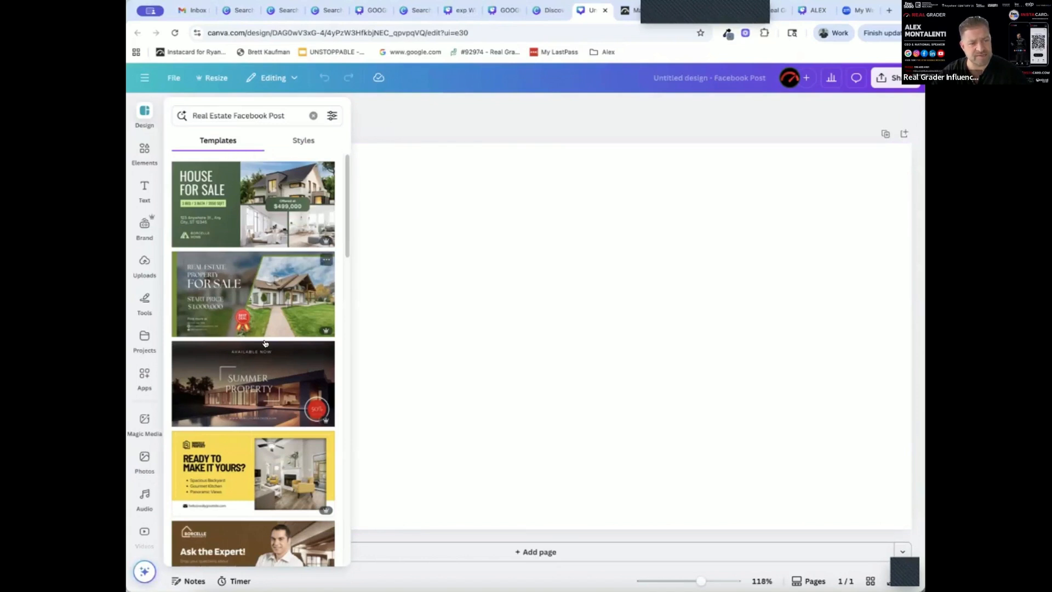
Apply the blue and white "Dream Home Awaits" template to the blank Facebook post
scroll(266, 344, "down", 1)
scroll(265, 343, "down", 15)
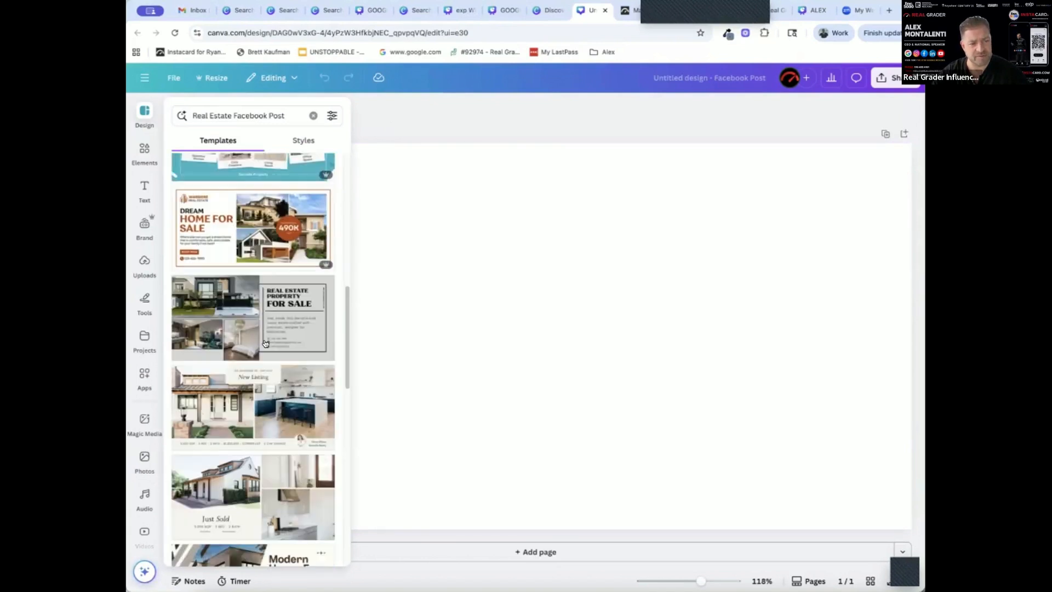
scroll(265, 343, "down", 5)
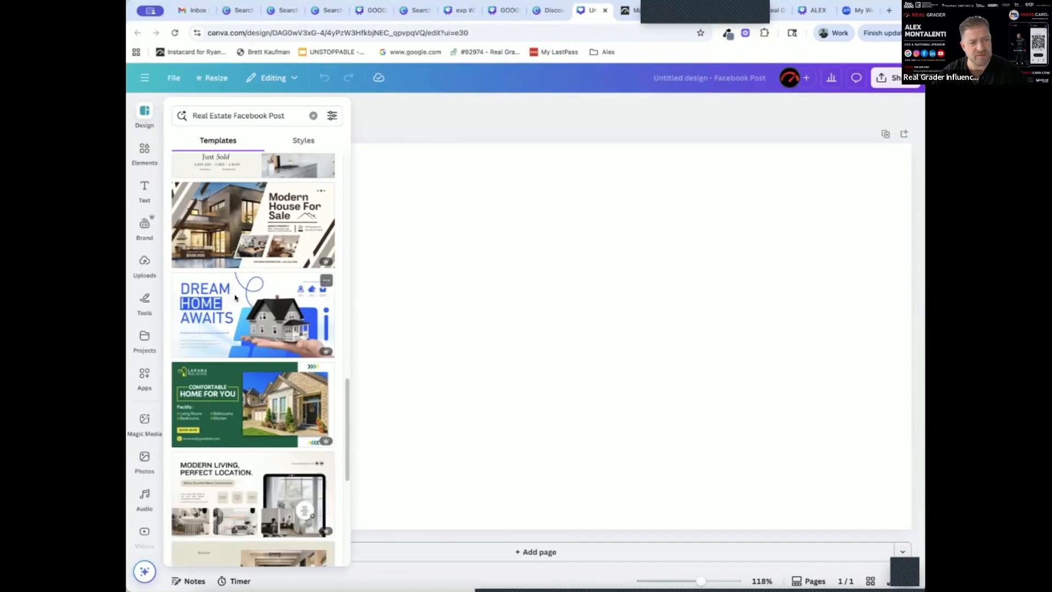
left_click(252, 299)
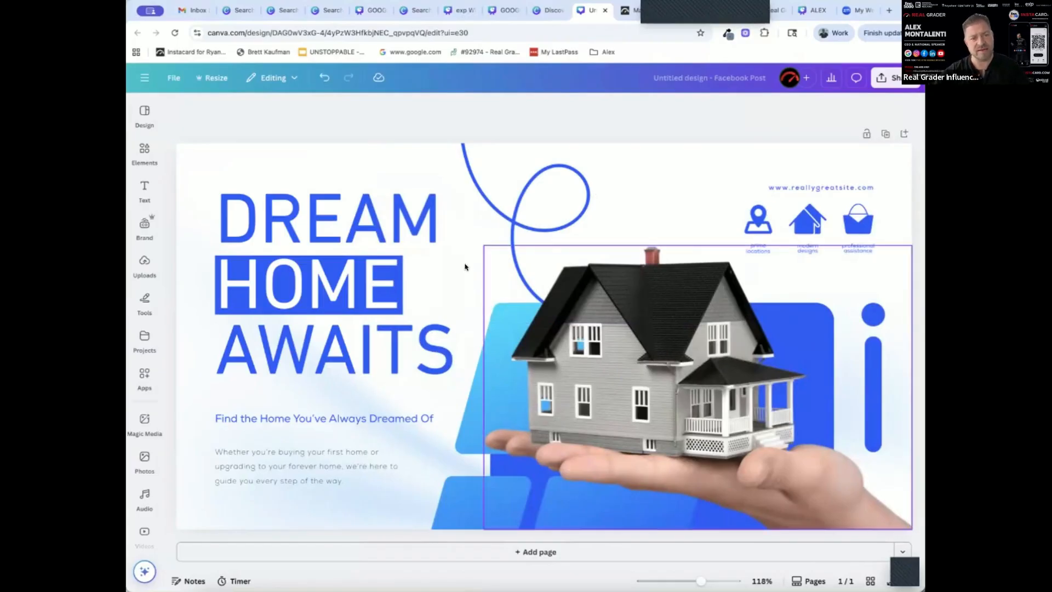
double_click(344, 225)
left_click(685, 217)
Add the recently used red LIVE badge and place it over the website address and icons in the design's upper-right corner
left_click(144, 152)
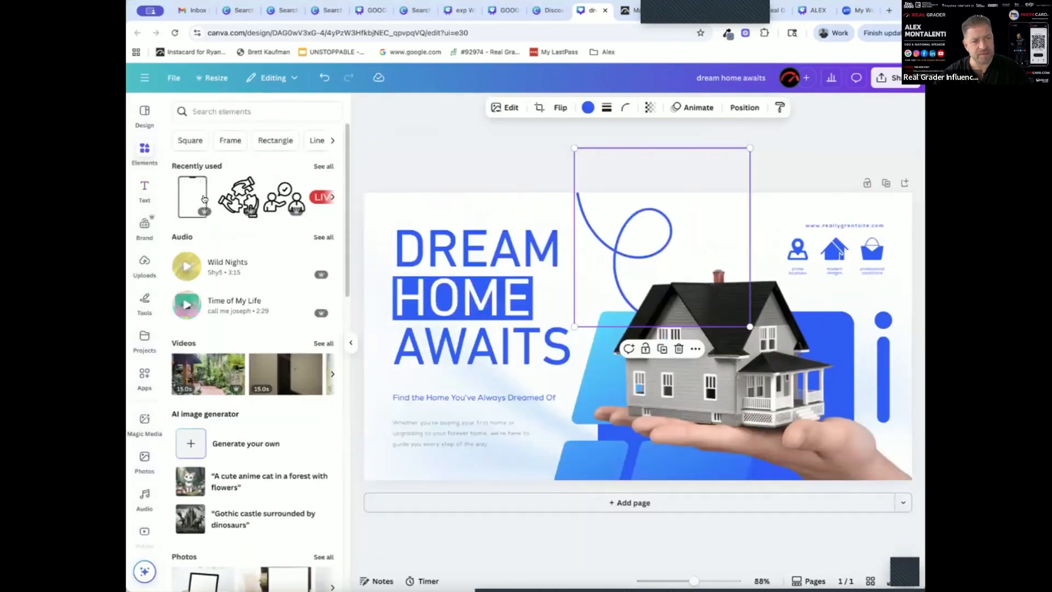
left_click(321, 196)
left_click_drag(673, 220, 753, 245)
left_click_drag(816, 267, 816, 236)
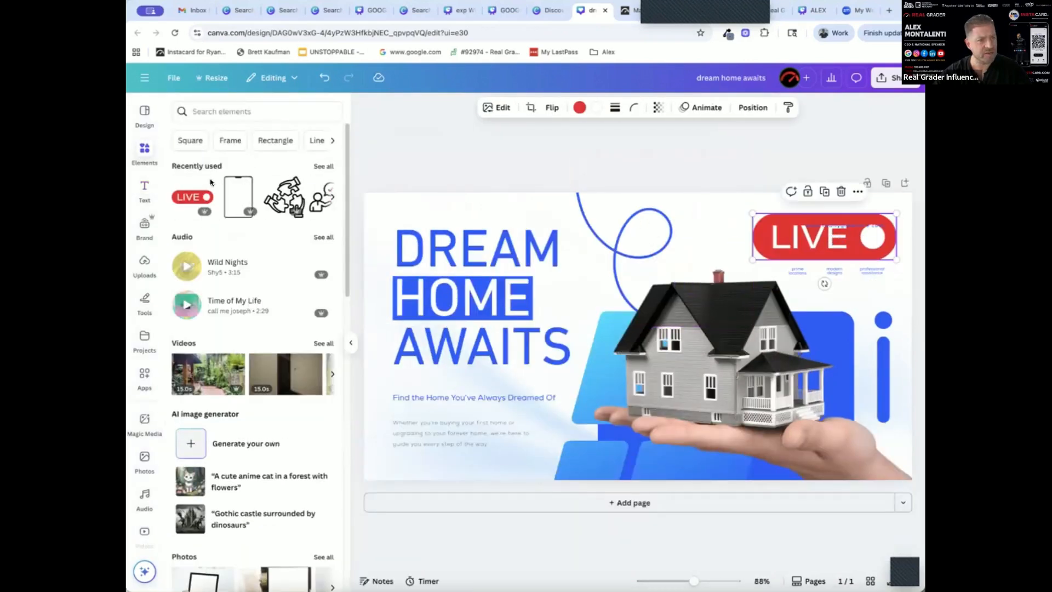
Search the elements for "real estate" and put the enlarged sunset photo of a key and house in place of the template's house-in-hand picture
left_click(207, 112)
type("real estate")
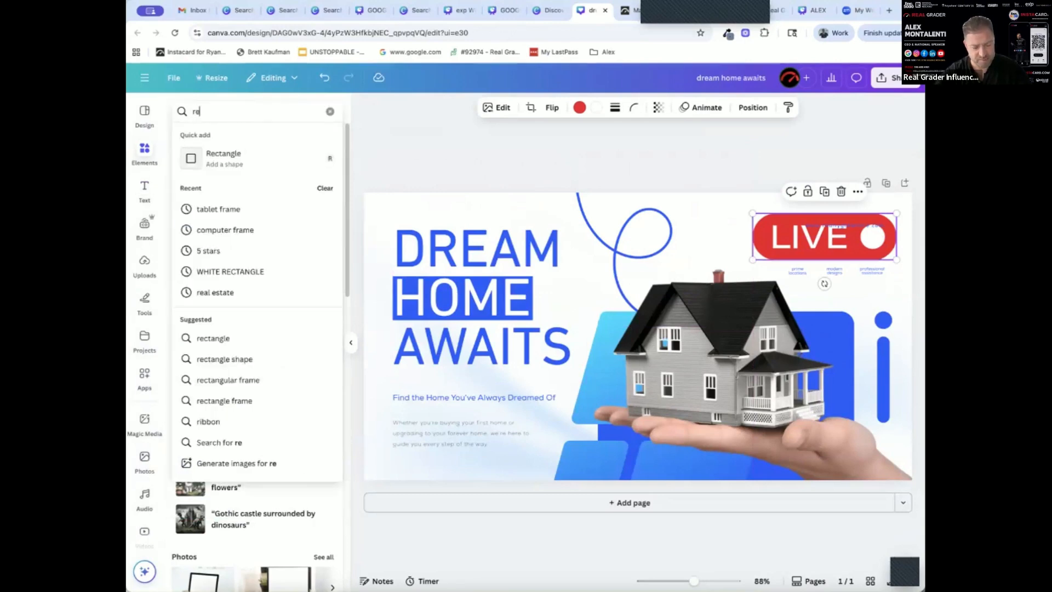
key("Return")
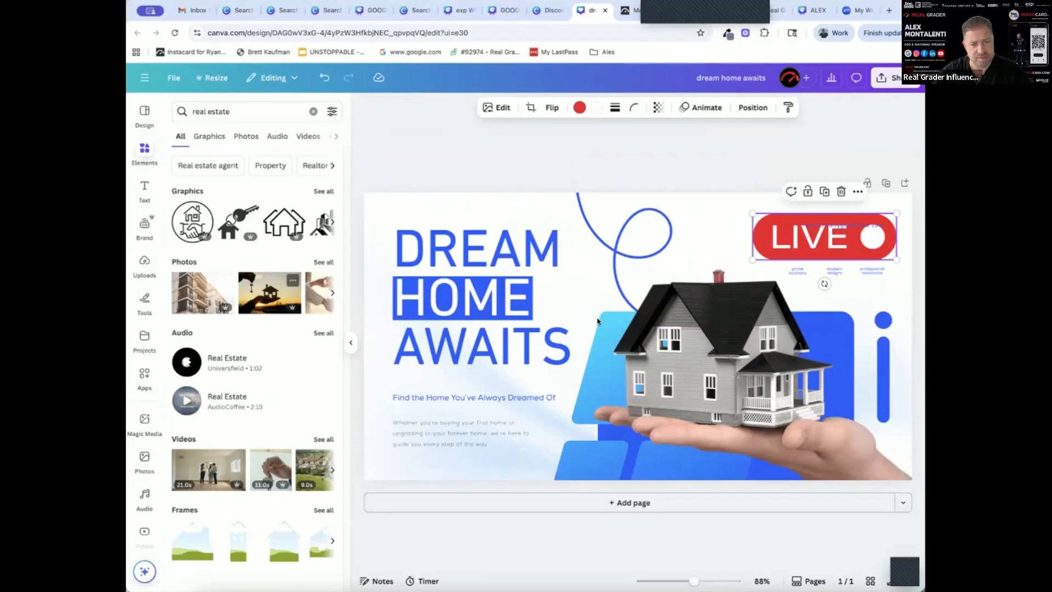
left_click_drag(597, 321, 696, 332)
left_click_drag(557, 266, 725, 378)
left_click_drag(797, 408, 844, 451)
left_click_drag(789, 389, 829, 396)
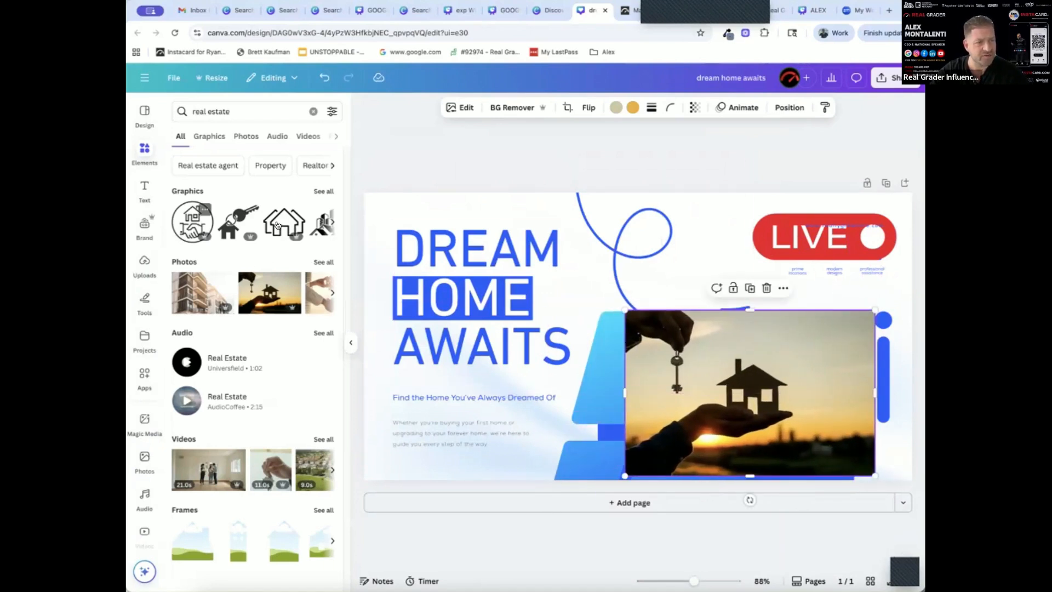
Delete the curled blue line and place the black house outline graphic between the headline and the LIVE badge
left_click_drag(688, 264, 626, 305)
left_click_drag(598, 333, 747, 264)
left_click(636, 246)
key("Delete")
left_click_drag(659, 257, 589, 232)
Delete the blue decorative shapes behind the sunset photo and the blue dot and bar beside it
left_click(617, 366)
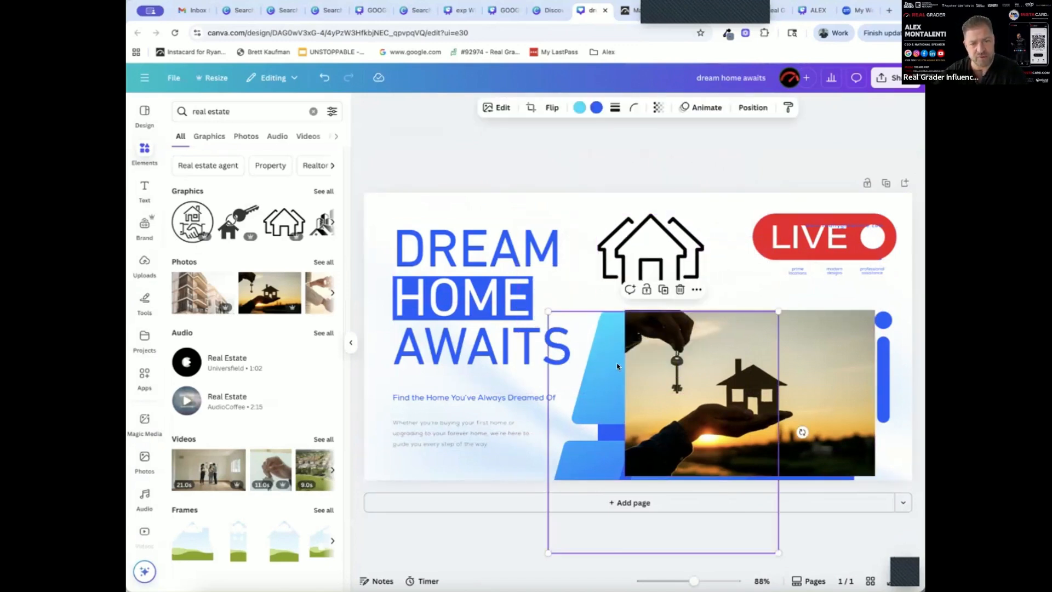
key("Delete")
left_click(614, 368)
key("Delete")
left_click(614, 369)
key("Delete")
left_click(885, 377)
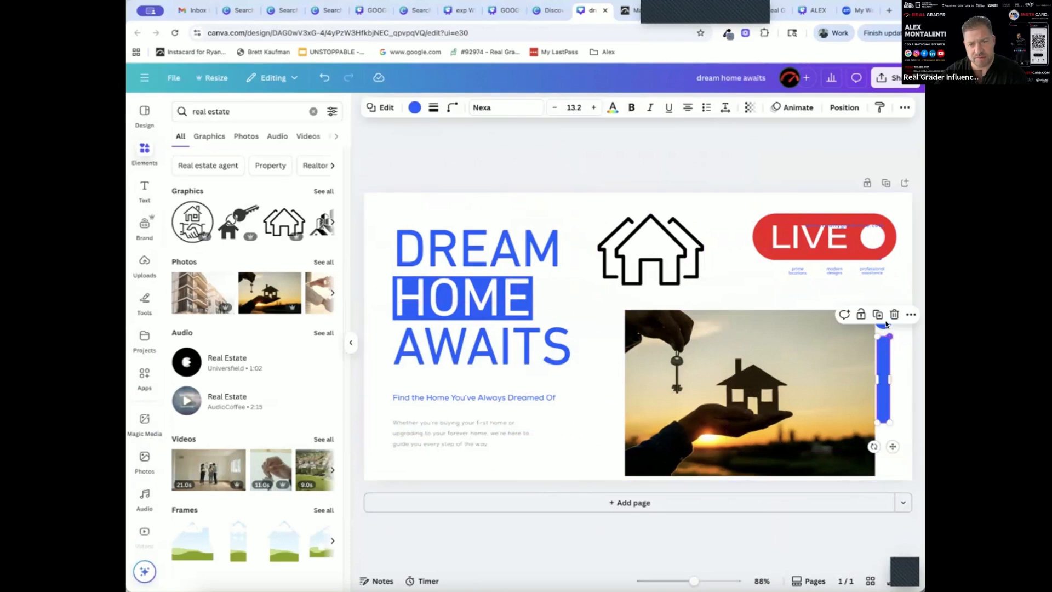
key("Delete")
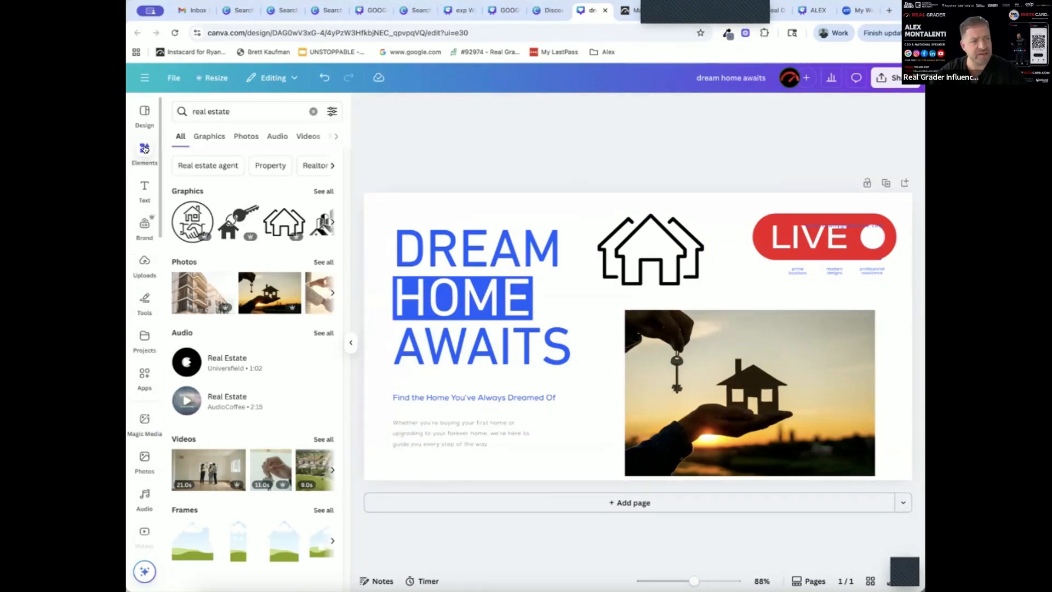
Look through the text and brand content and place the uploaded round Canva logo over the upper-right corner of the sunset photo
left_click(144, 186)
left_click(143, 226)
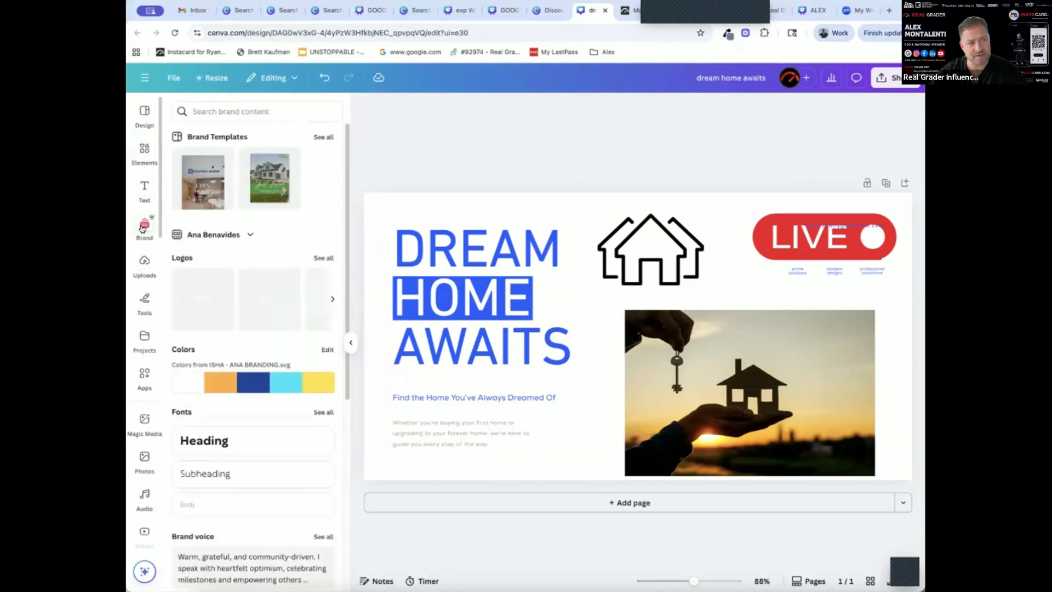
left_click(142, 266)
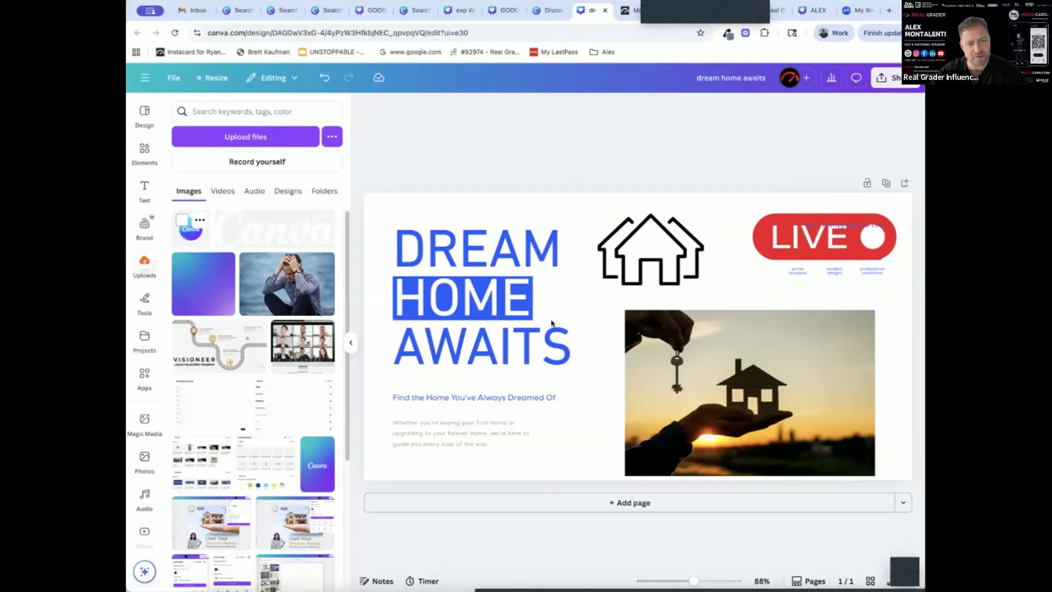
left_click_drag(555, 319, 770, 289)
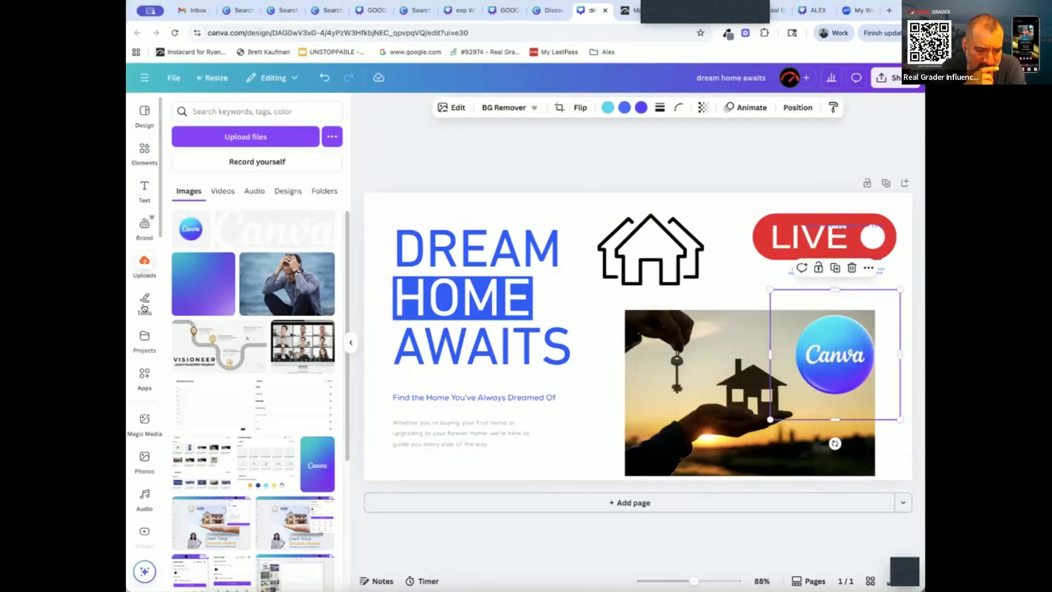
left_click(615, 147)
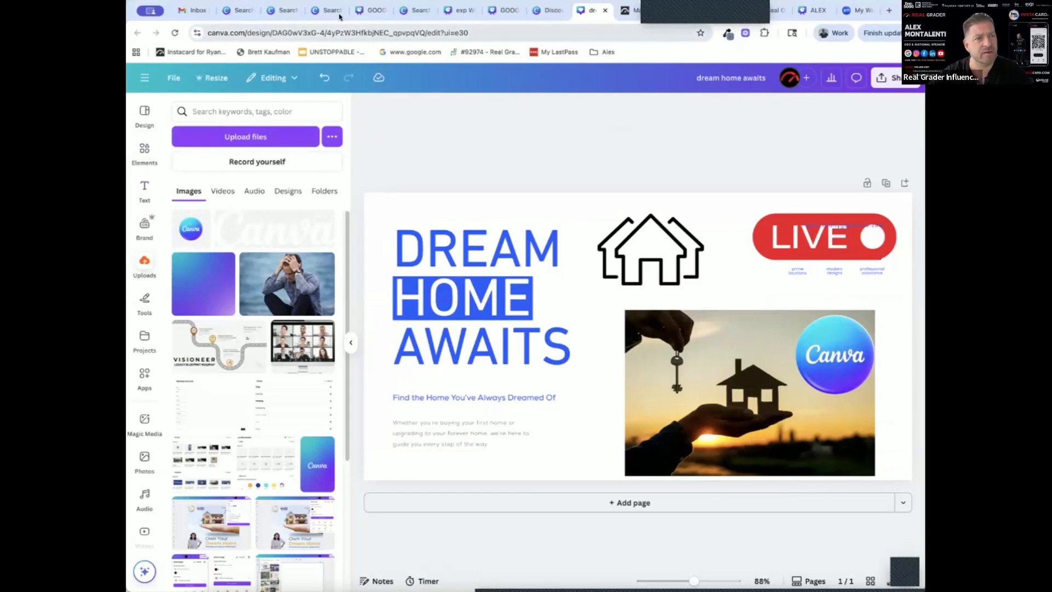
Switch to the browser tab with the "bam" design search and close it along with neighbouring tabs that are no longer needed
left_click(291, 10)
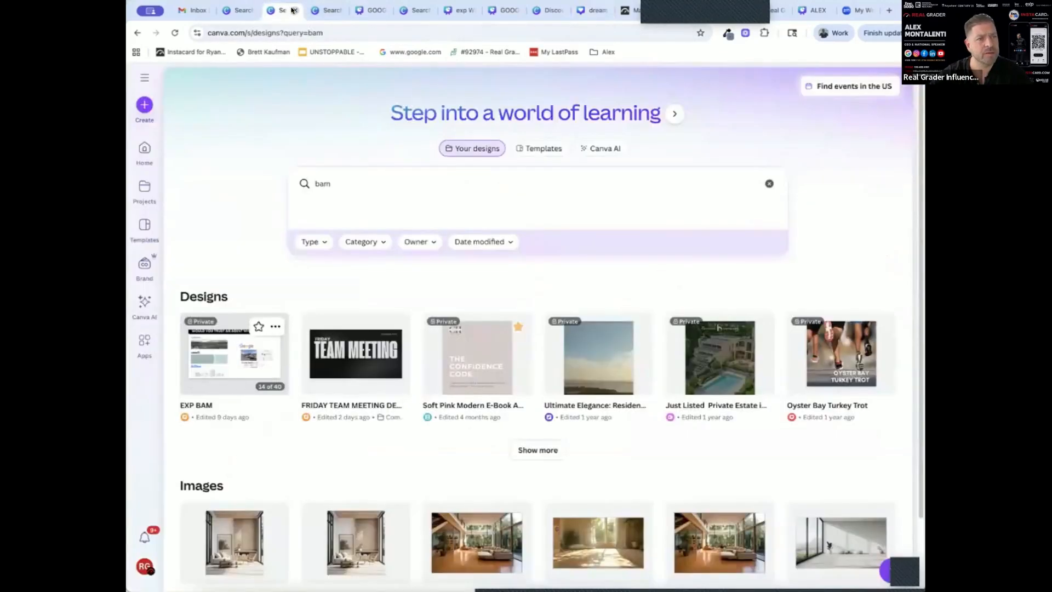
left_click(291, 10)
left_click(292, 10)
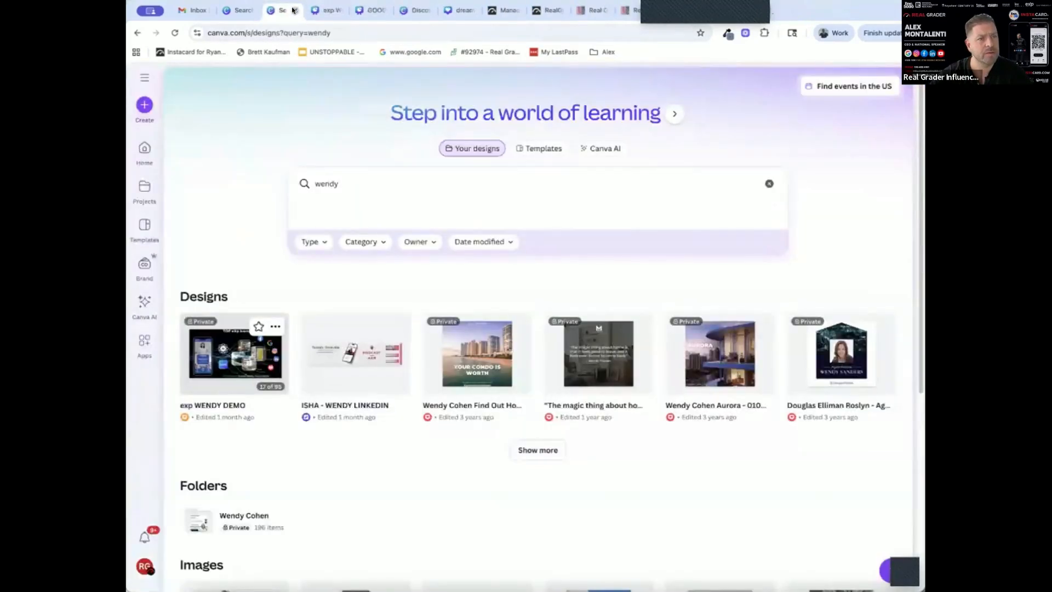
Close the unneeded browser tabs, including the "wendy" design search and the Create a design page, and return to the "dream home awaits" design
left_click(293, 10)
left_click(293, 9)
left_click(329, 10)
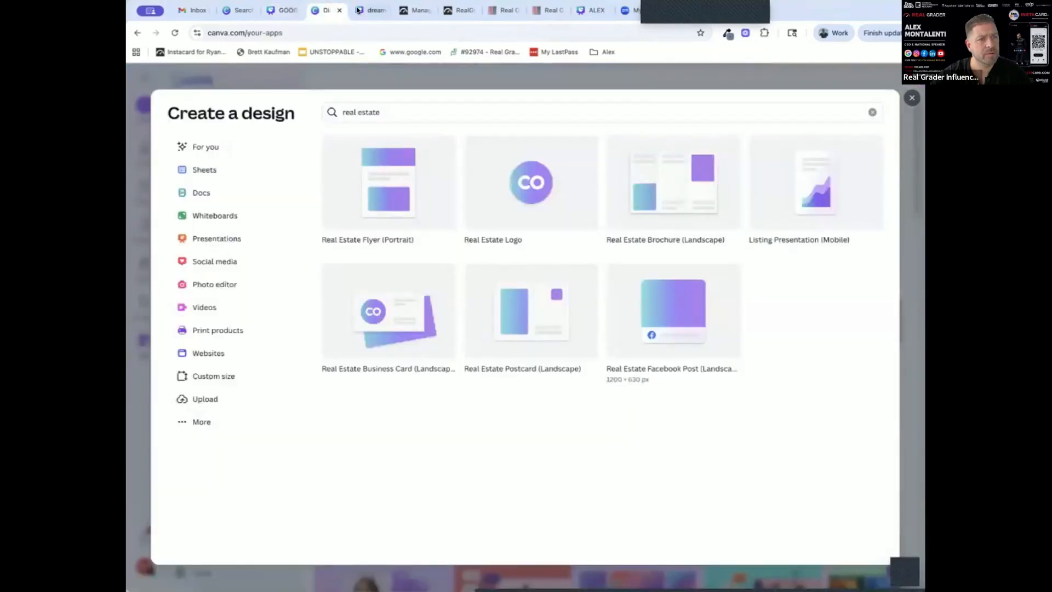
left_click(357, 10)
left_click(326, 10)
left_click(339, 10)
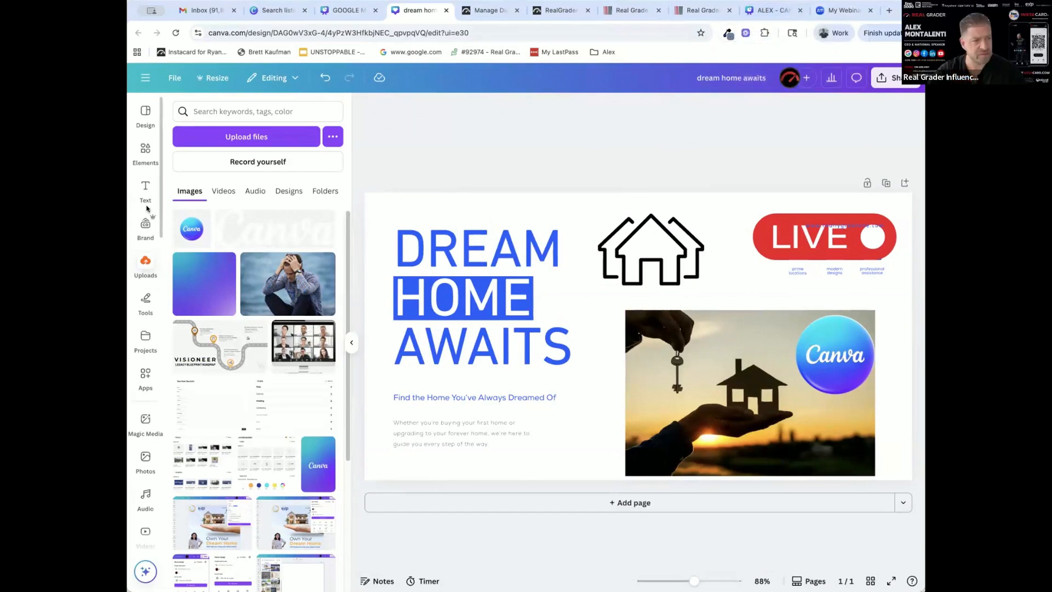
Show Canva's main navigation beside the "dream home awaits" design and collapse the uploads panel
left_click(145, 78)
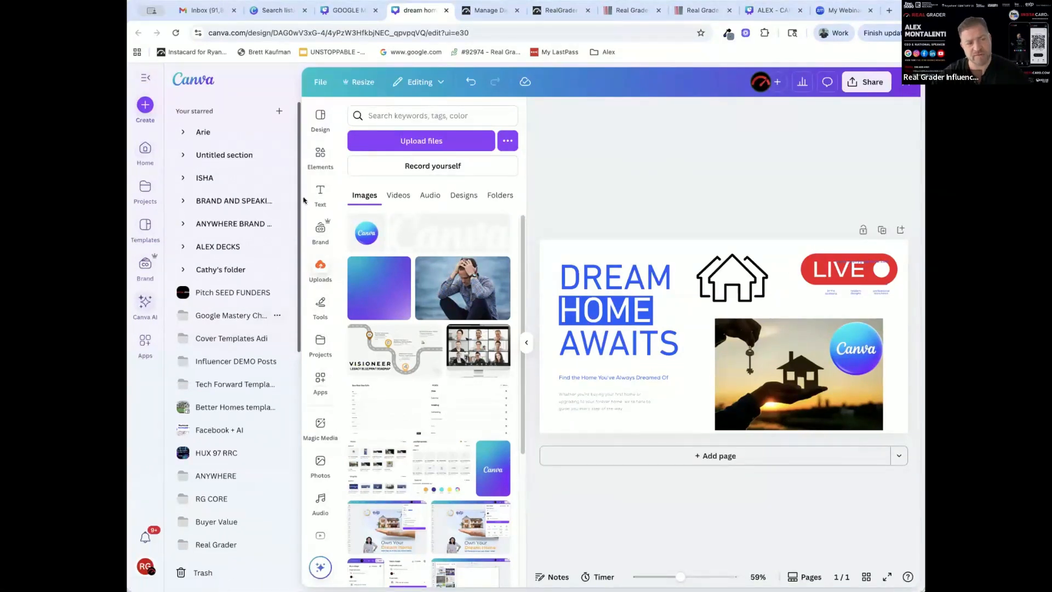
left_click(527, 343)
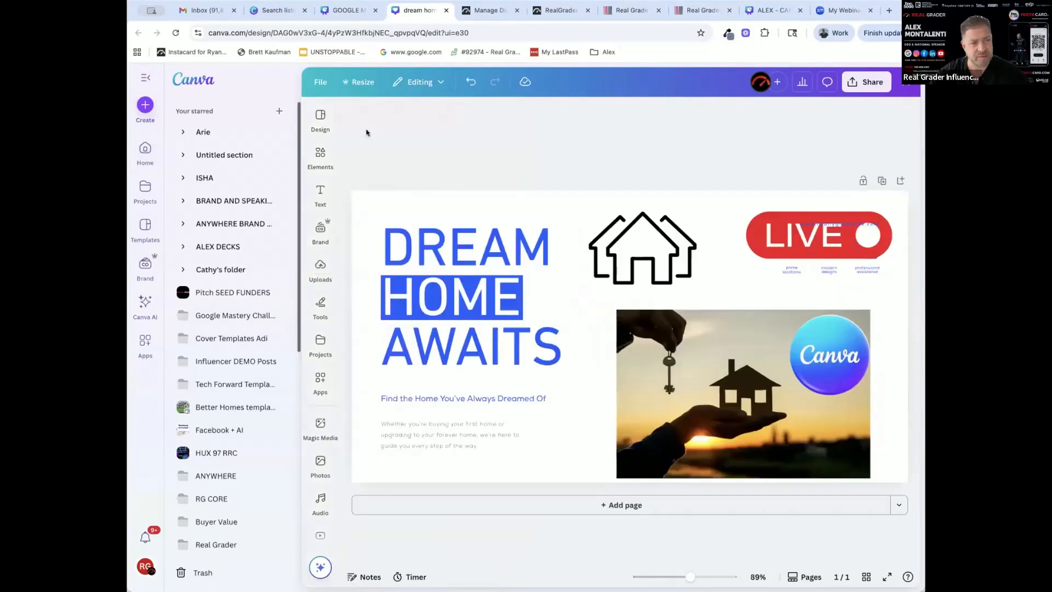
Switch to the Canva training presentation in the other browser tab and present it full screen
left_click(773, 17)
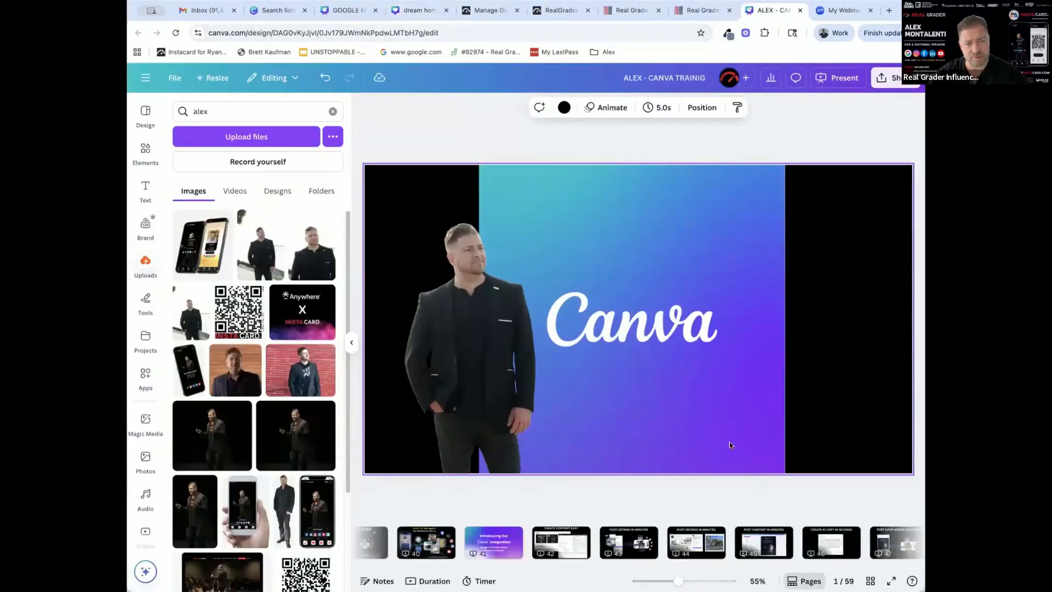
left_click(843, 79)
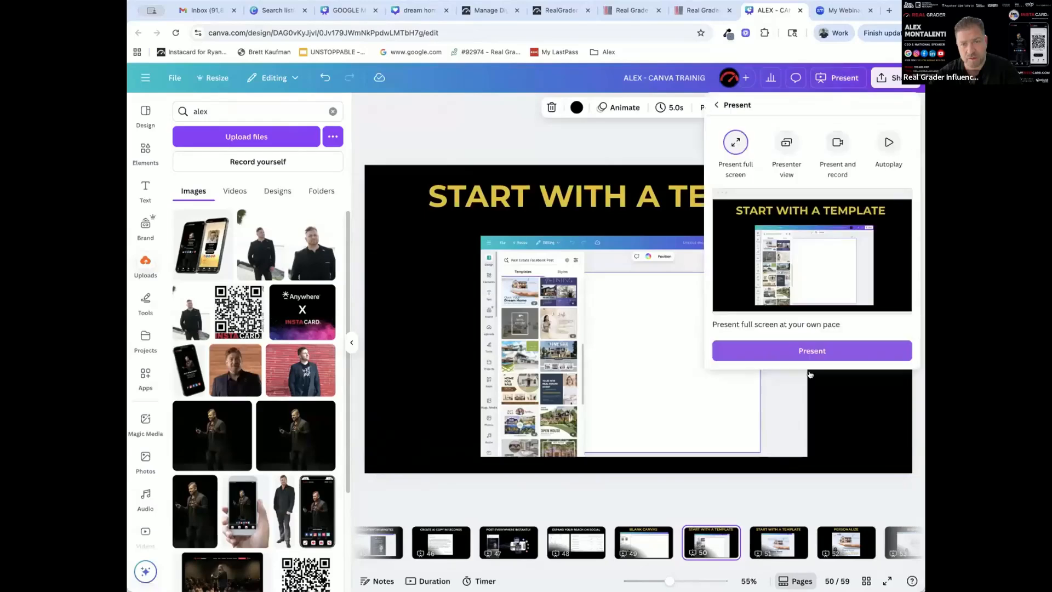
left_click(811, 353)
Page through the full-screen presentation, past the Post Everywhere Instantly and Tools slides, to the Elements slide
left_click(981, 416)
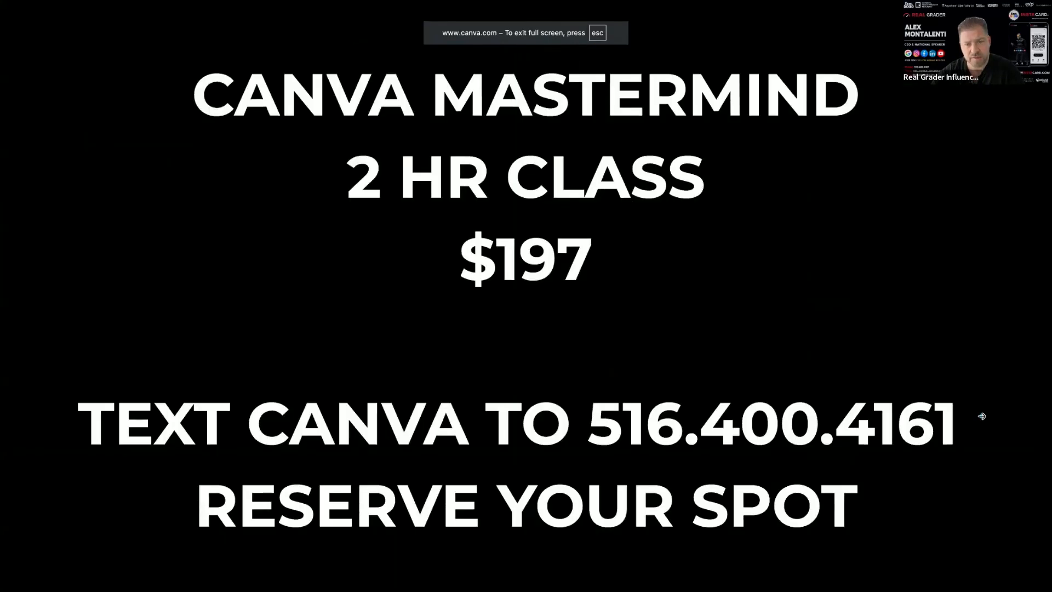
left_click(981, 416)
left_click(981, 416)
left_click(981, 416)
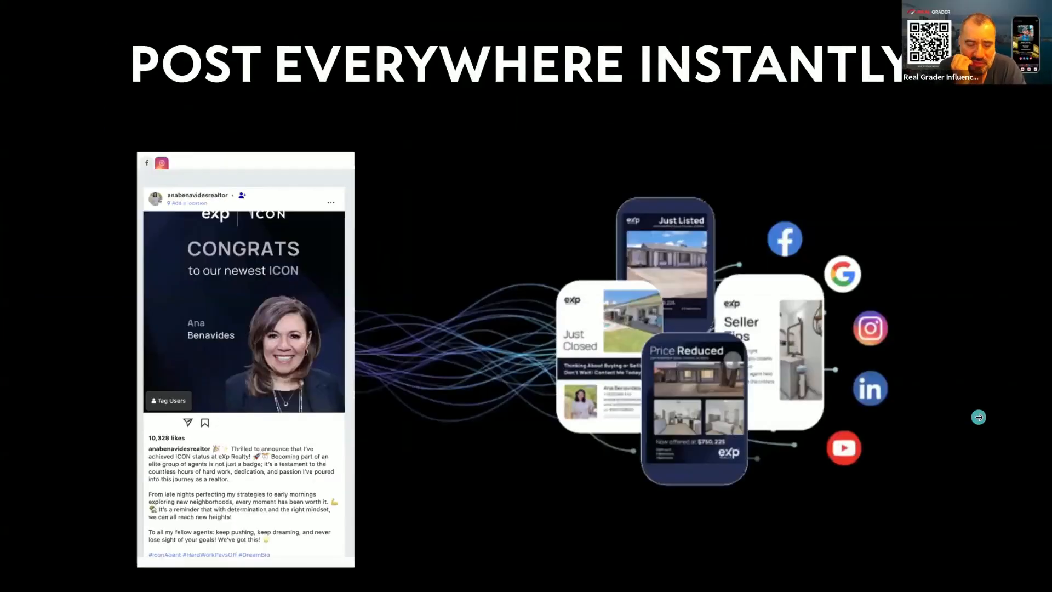
left_click(978, 417)
left_click(979, 417)
left_click(979, 416)
left_click(978, 417)
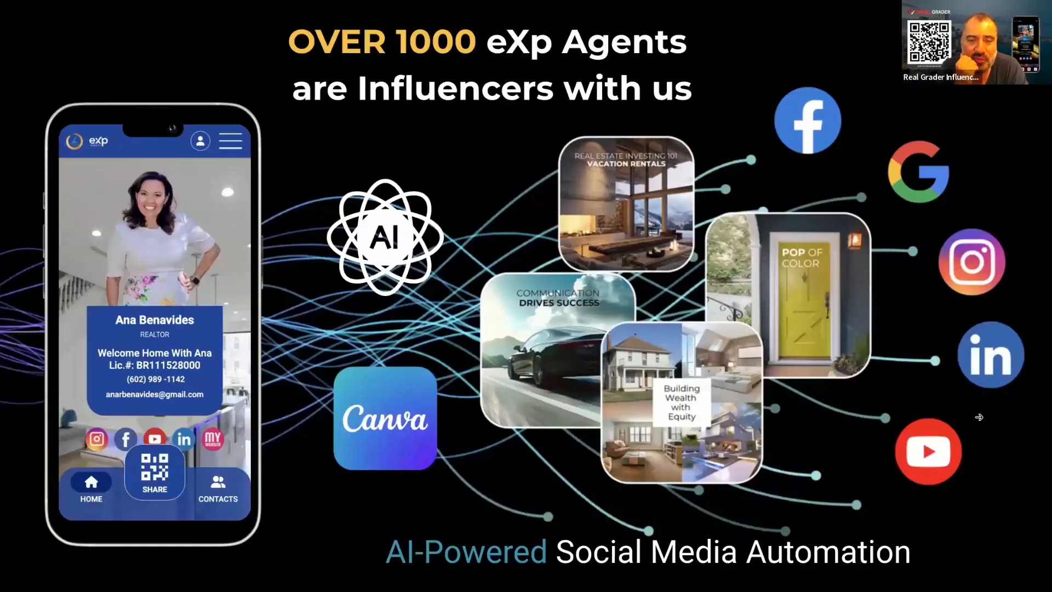
left_click(979, 417)
left_click(979, 417)
left_click(979, 418)
left_click(979, 418)
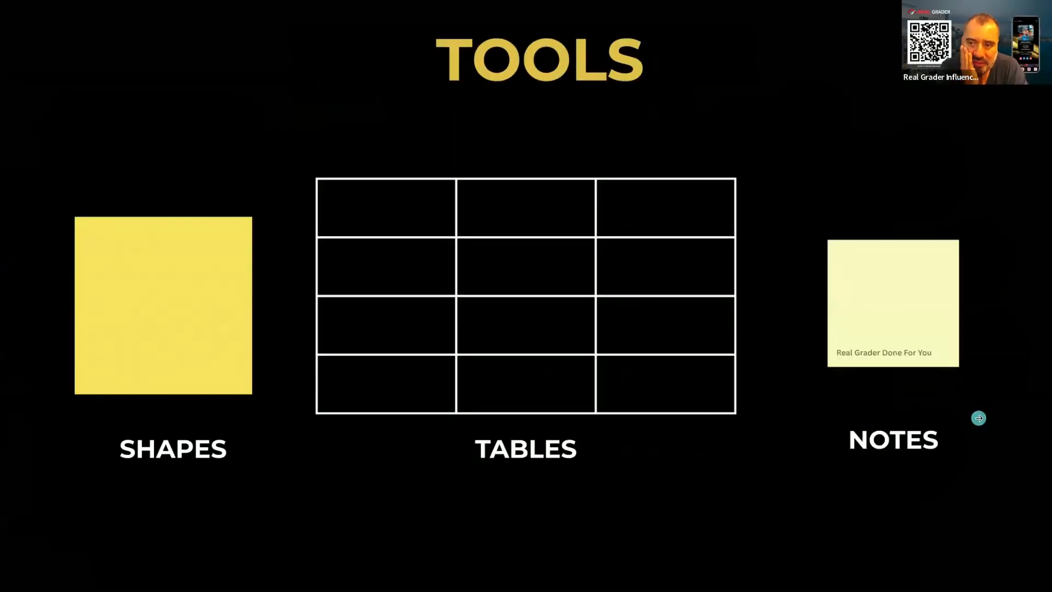
left_click(978, 418)
left_click(979, 418)
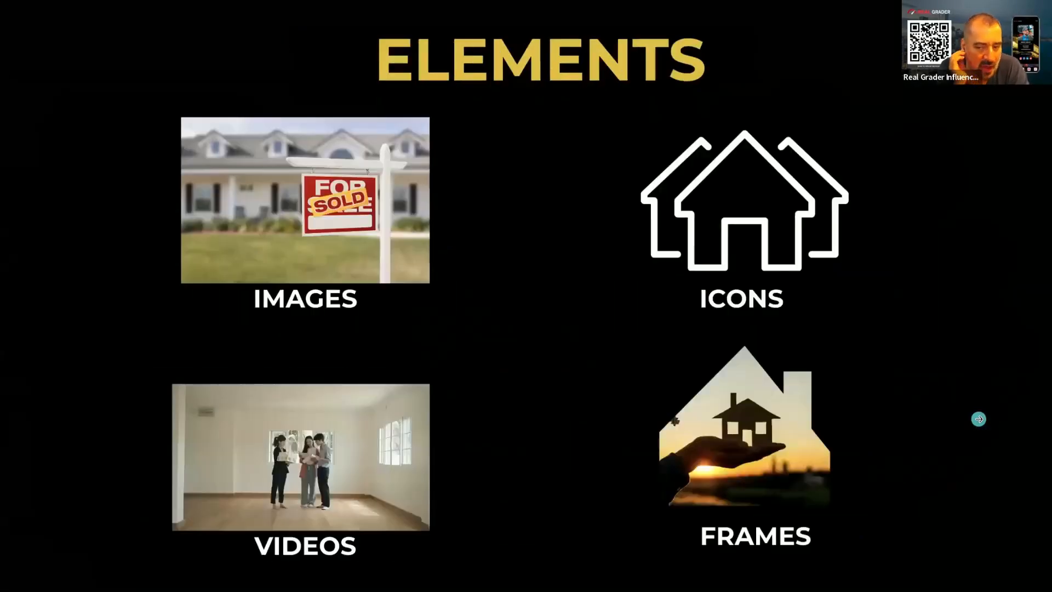
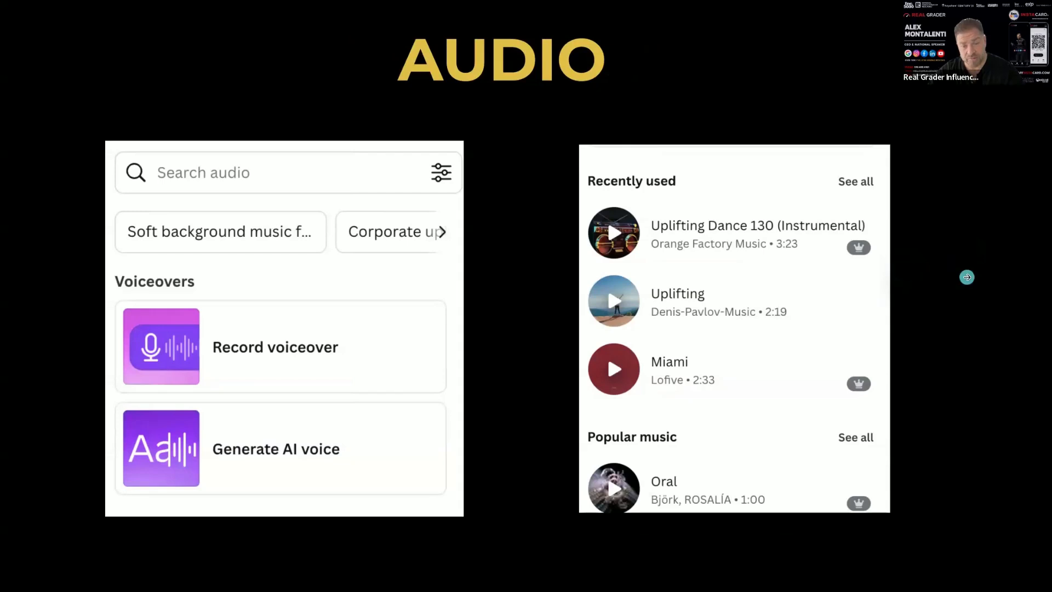
Page through the full-screen presentation past the Audio and Video slides, and leave the full-screen view at the Influencer slide
left_click(965, 277)
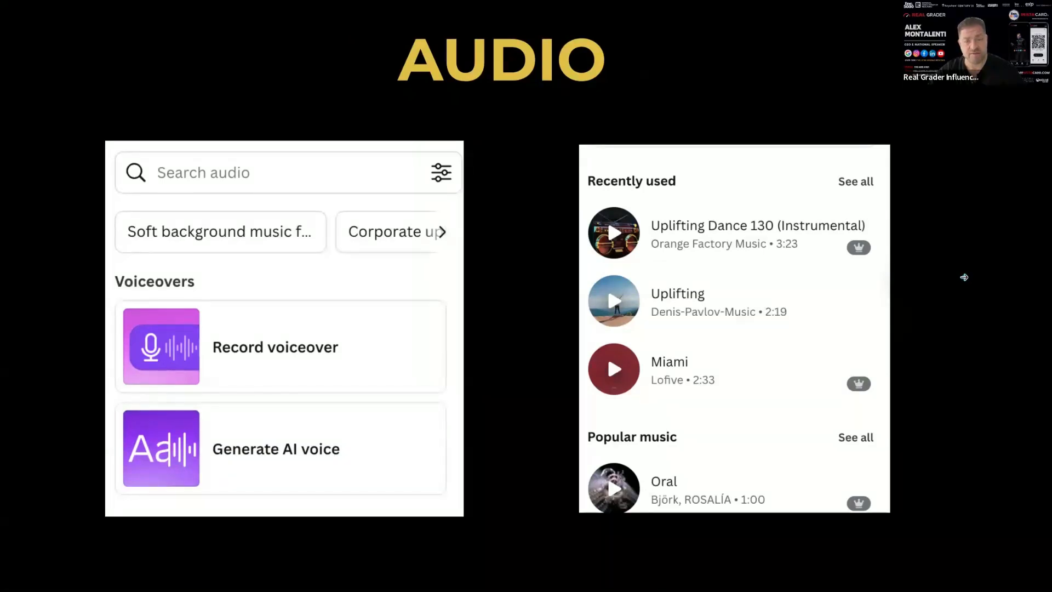
left_click(962, 277)
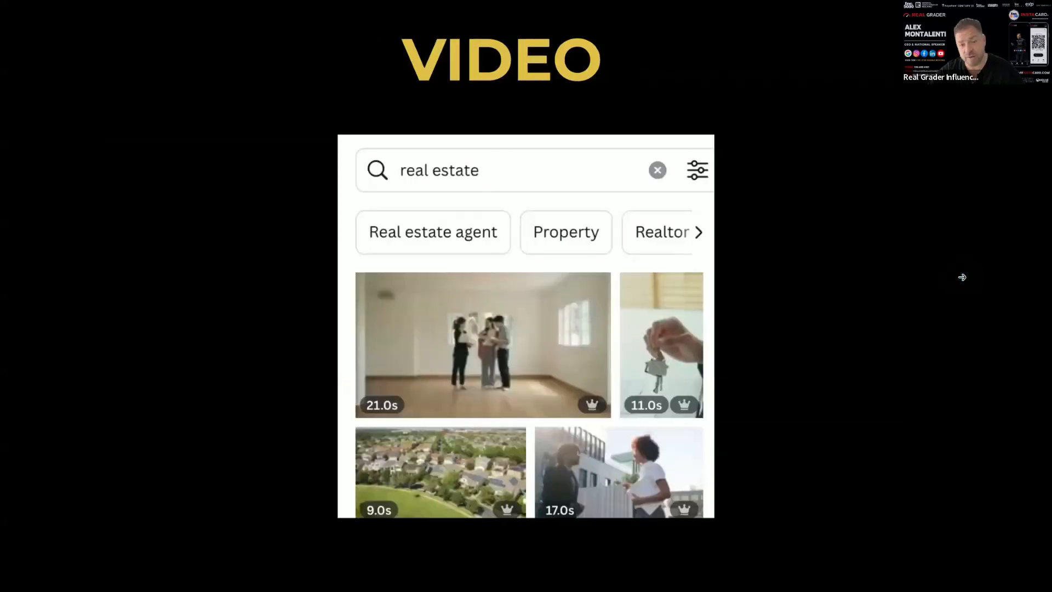
left_click(962, 277)
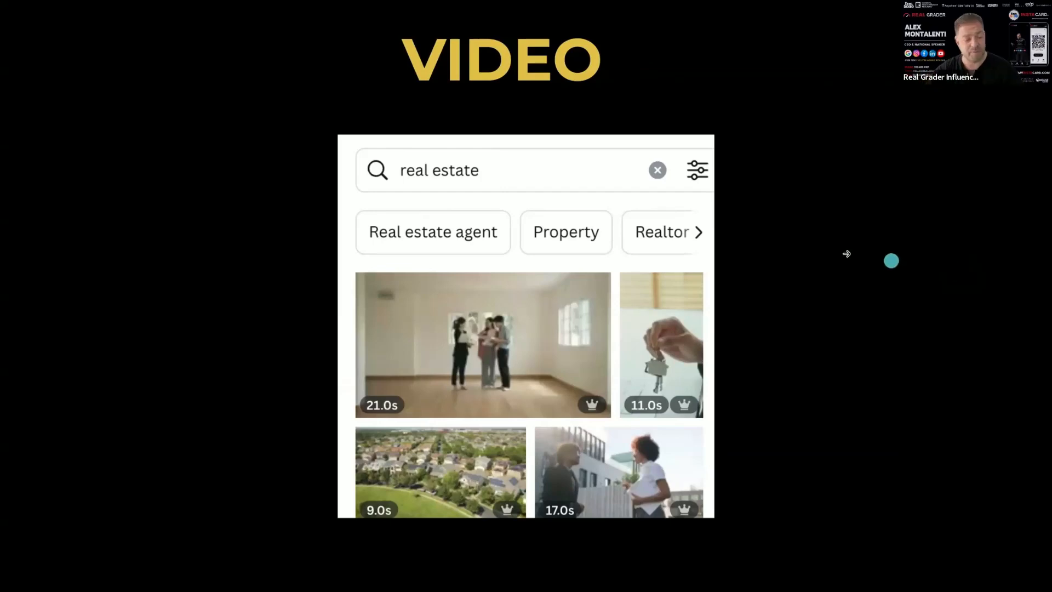
left_click(888, 247)
key("Escape")
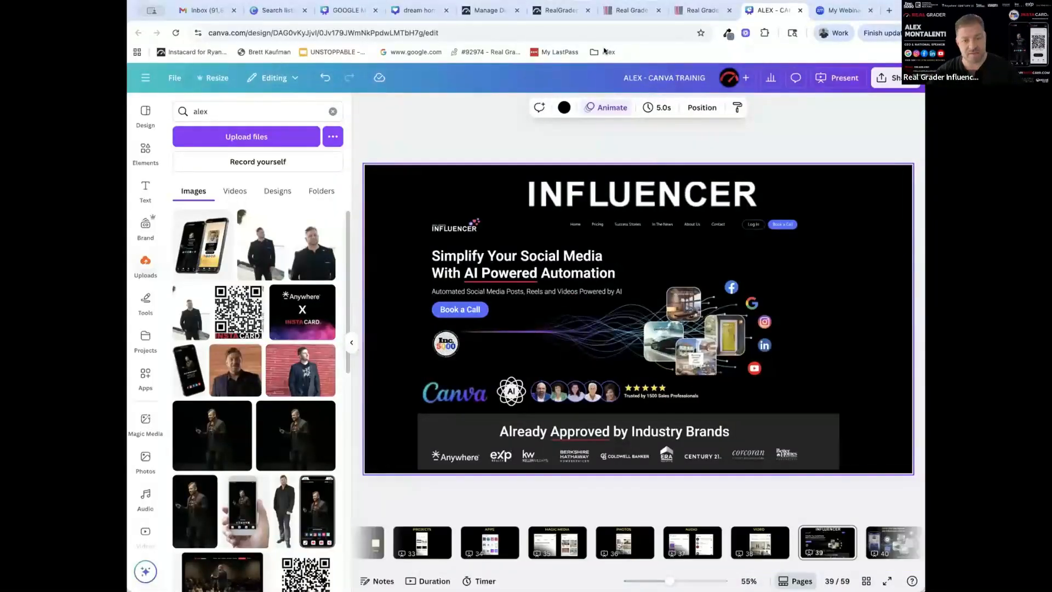
Return to the "dream home awaits" design and create a new blank Facebook Post from there
left_click(412, 14)
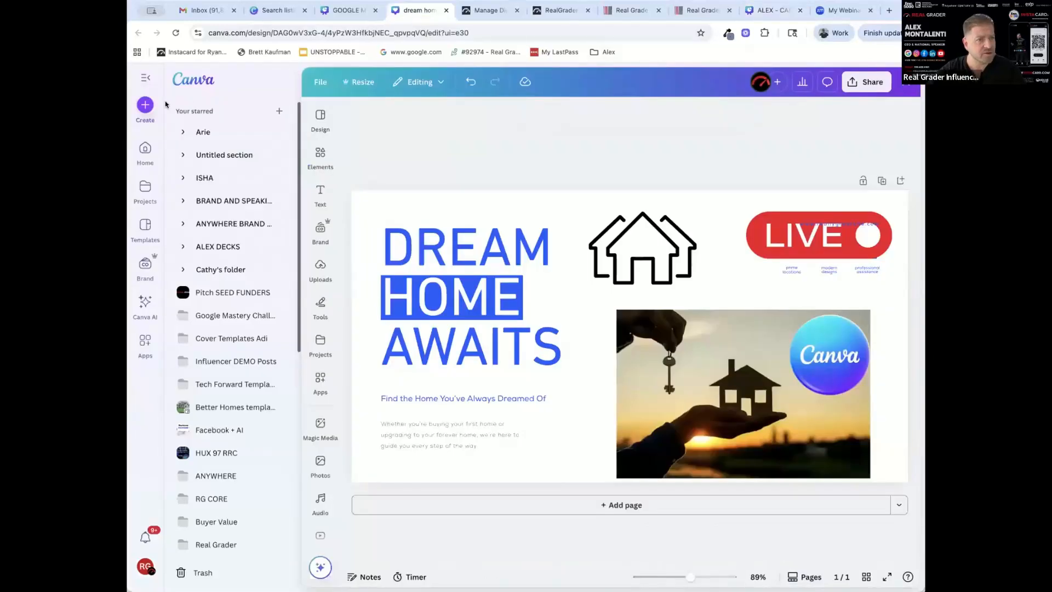
left_click(144, 103)
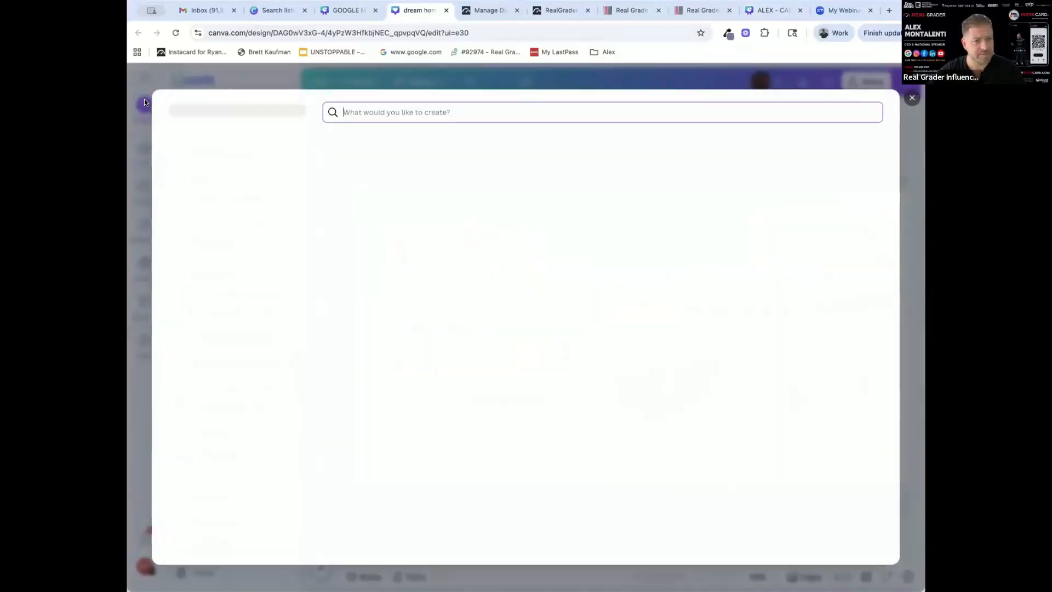
left_click(385, 197)
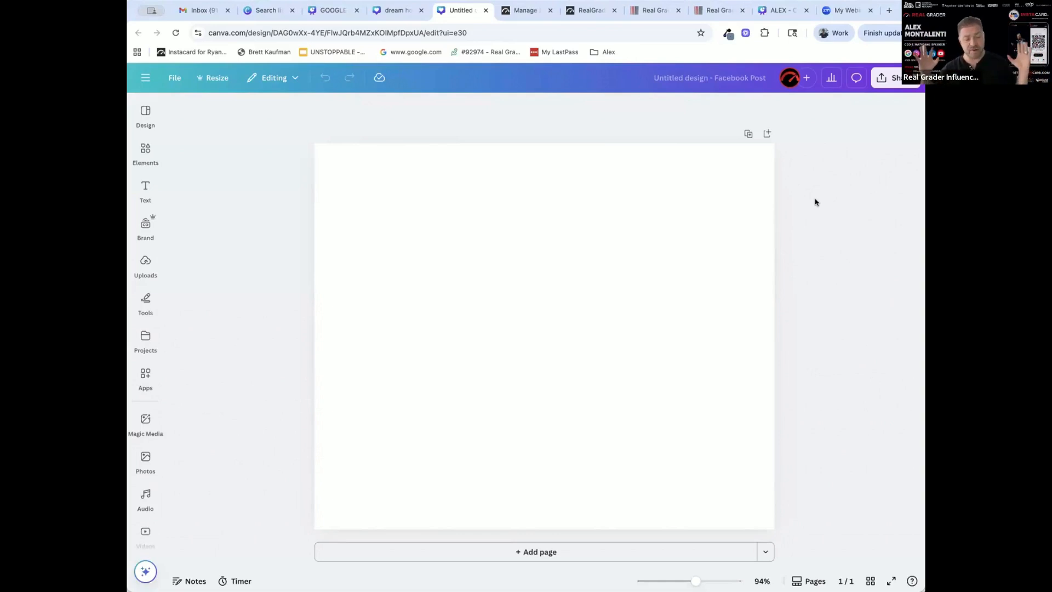
Search the design templates for "real estate template"
left_click(145, 112)
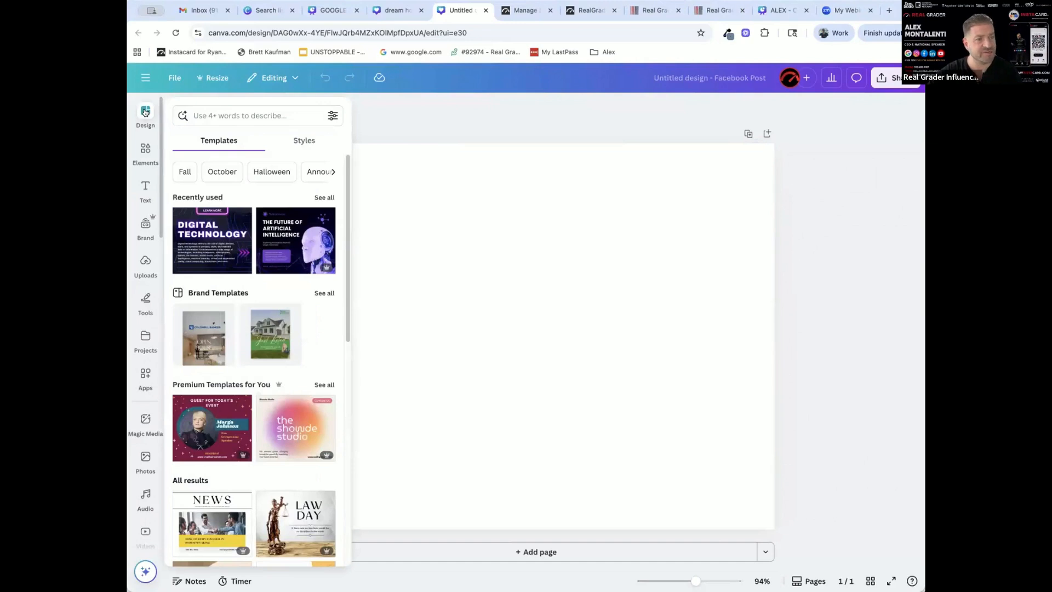
left_click(214, 115)
type("re")
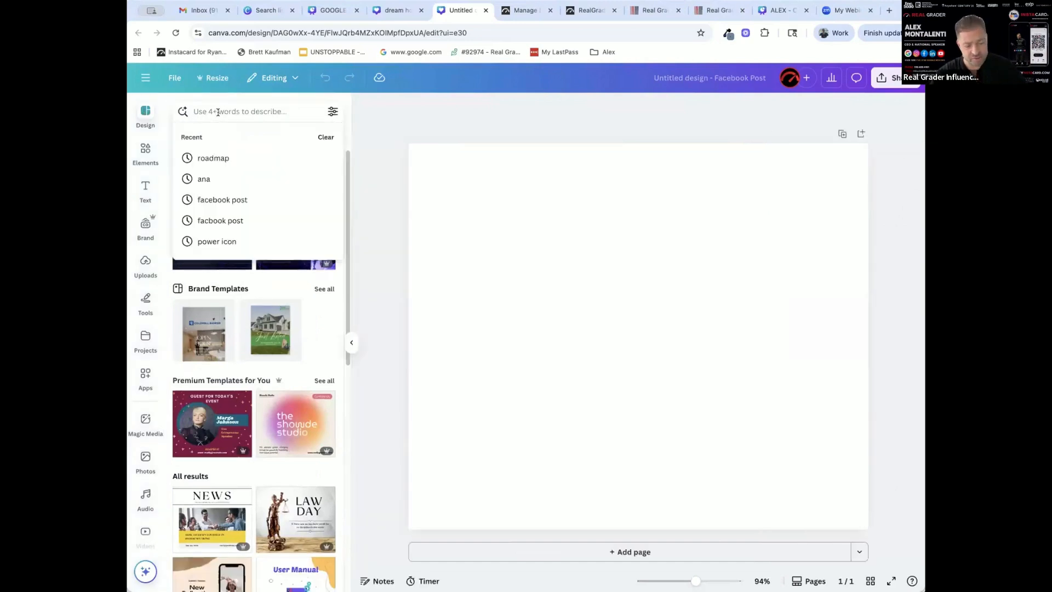
type("al estate template")
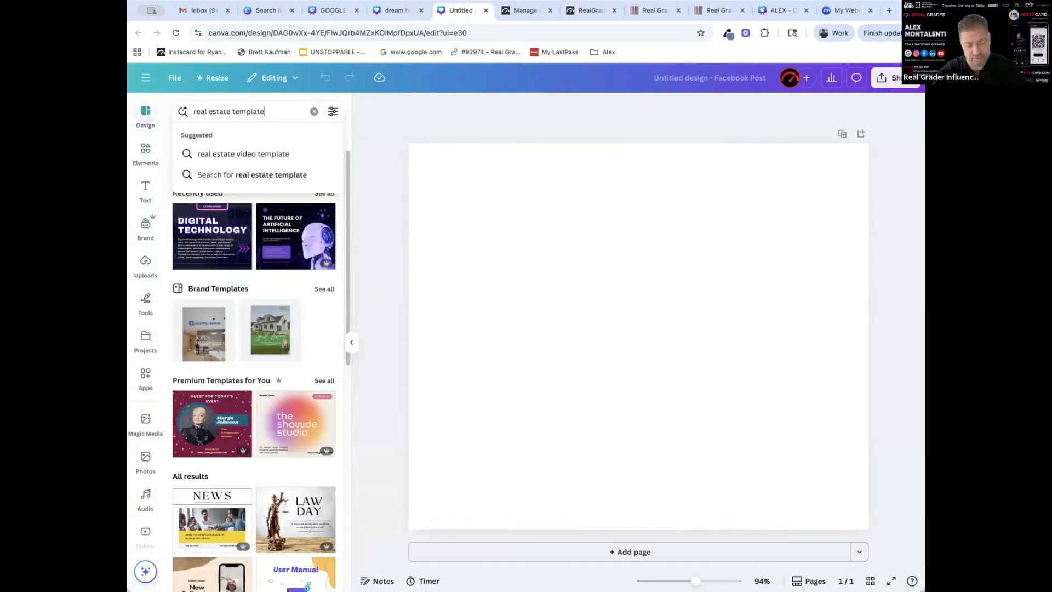
key("Return")
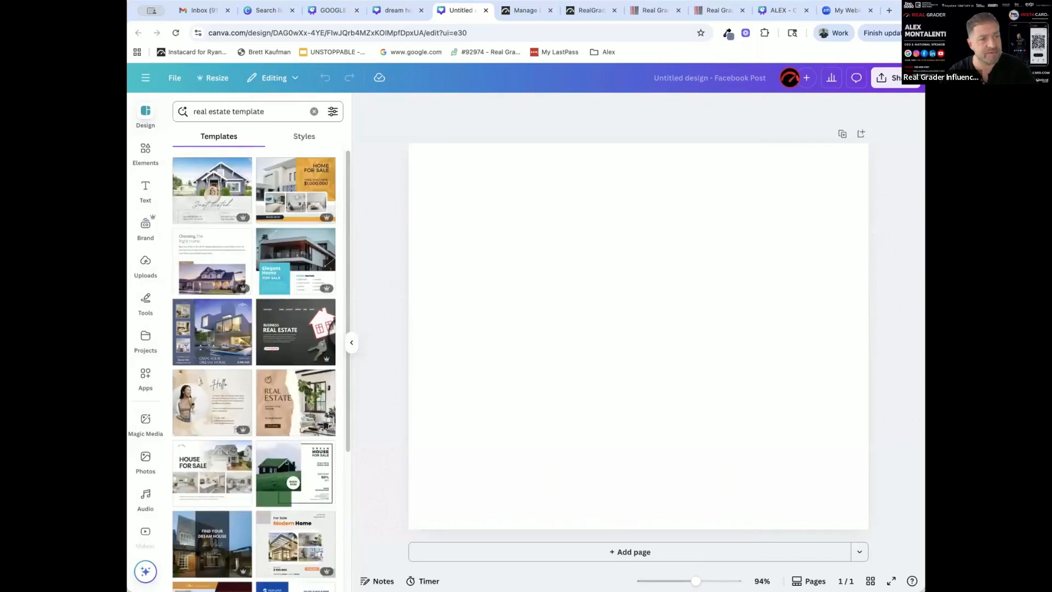
Browse the real estate templates and apply the light "REAL ESTATE" Facebook Post template with the sofa and plant stand to the blank page
scroll(273, 282, "down", 5)
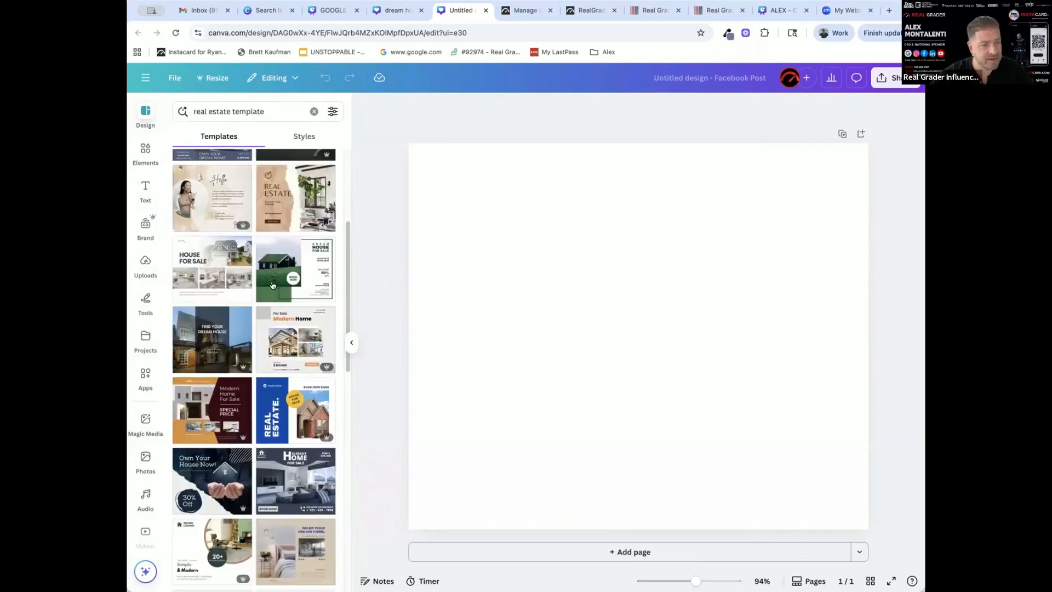
scroll(273, 284, "down", 10)
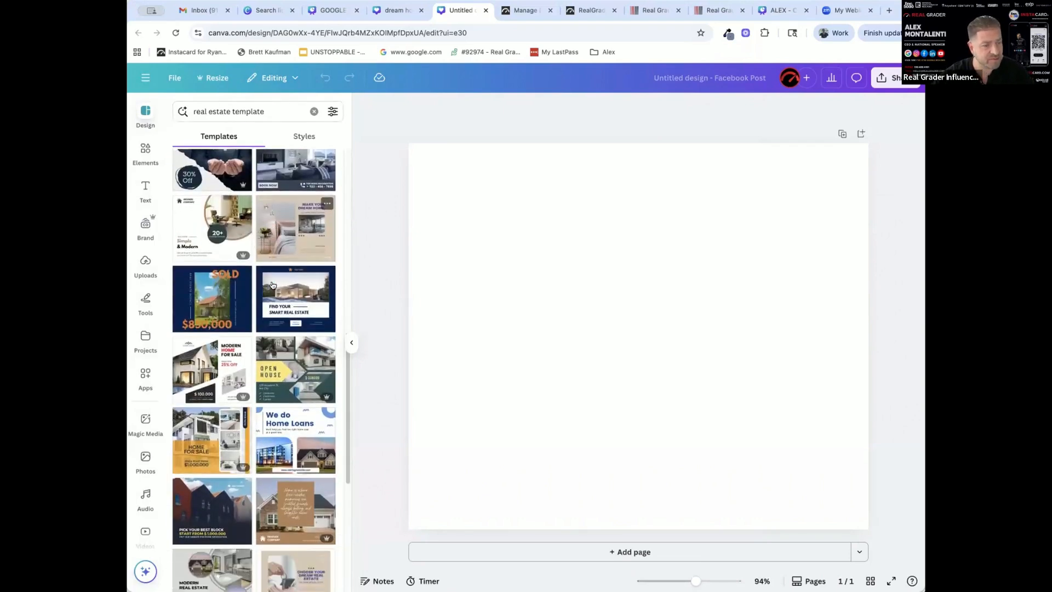
scroll(272, 285, "down", 10)
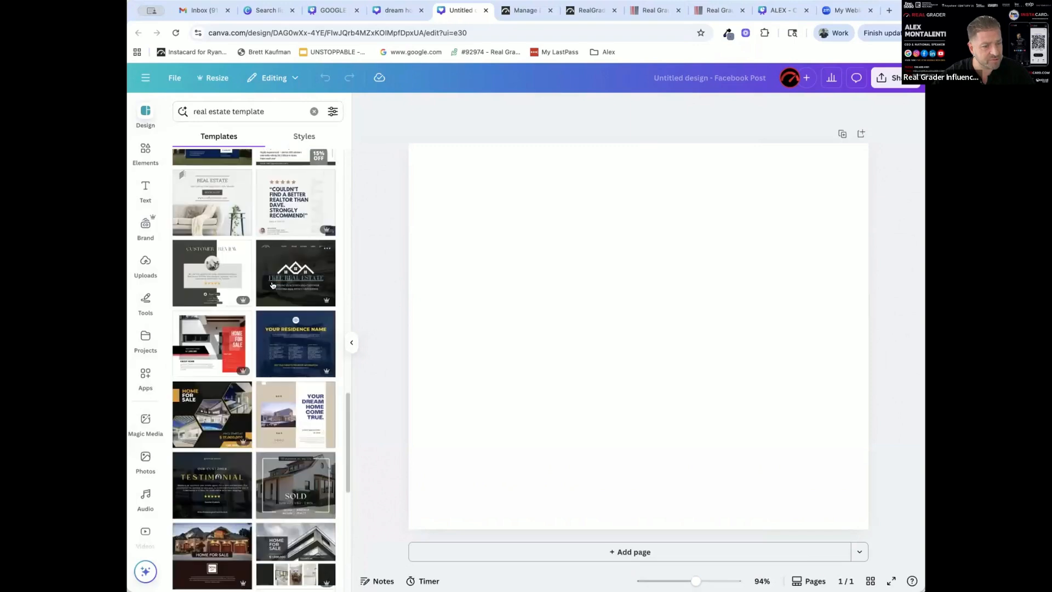
scroll(273, 284, "down", 5)
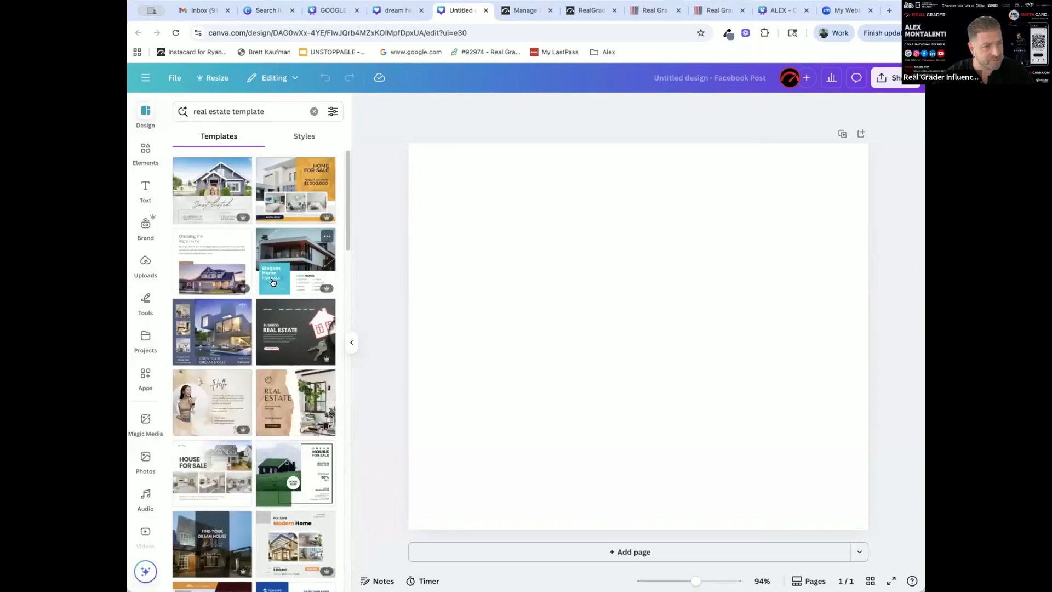
scroll(273, 282, "down", 5)
scroll(275, 266, "down", 10)
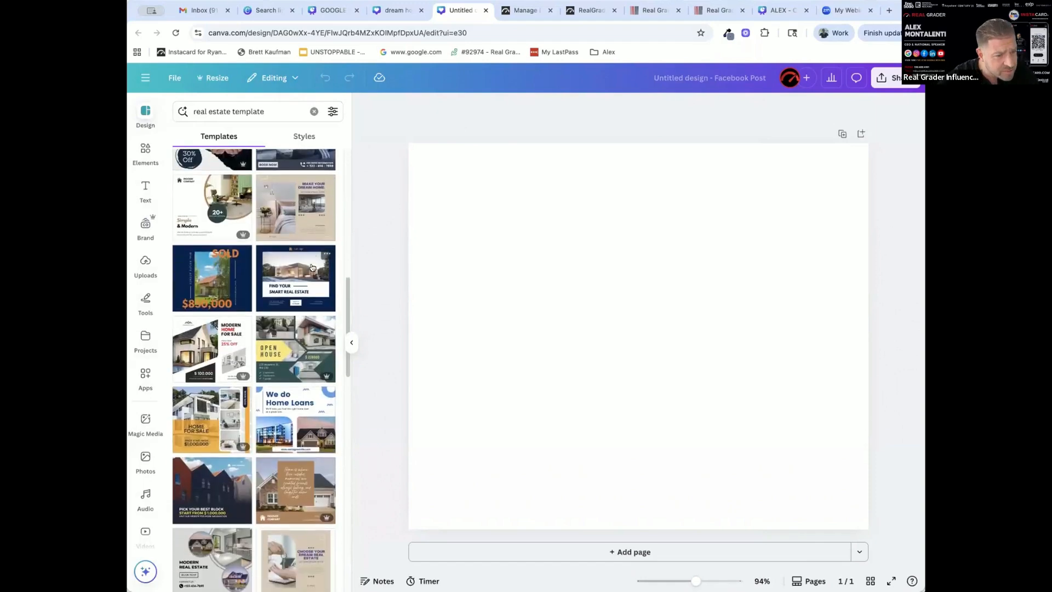
scroll(313, 267, "down", 5)
scroll(313, 267, "up", 1)
left_click_drag(462, 298, 479, 214)
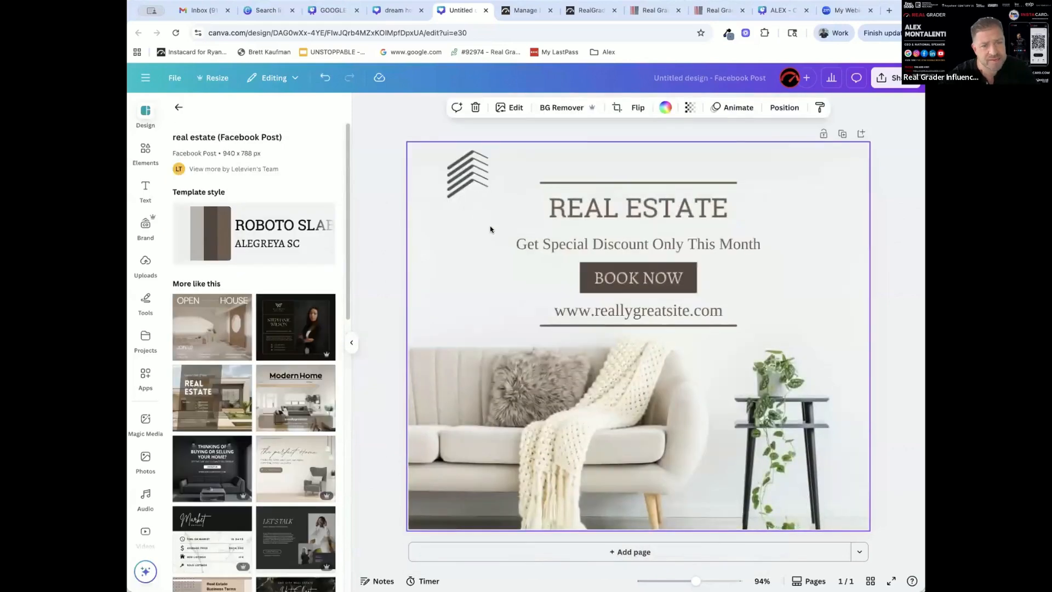
left_click(361, 181)
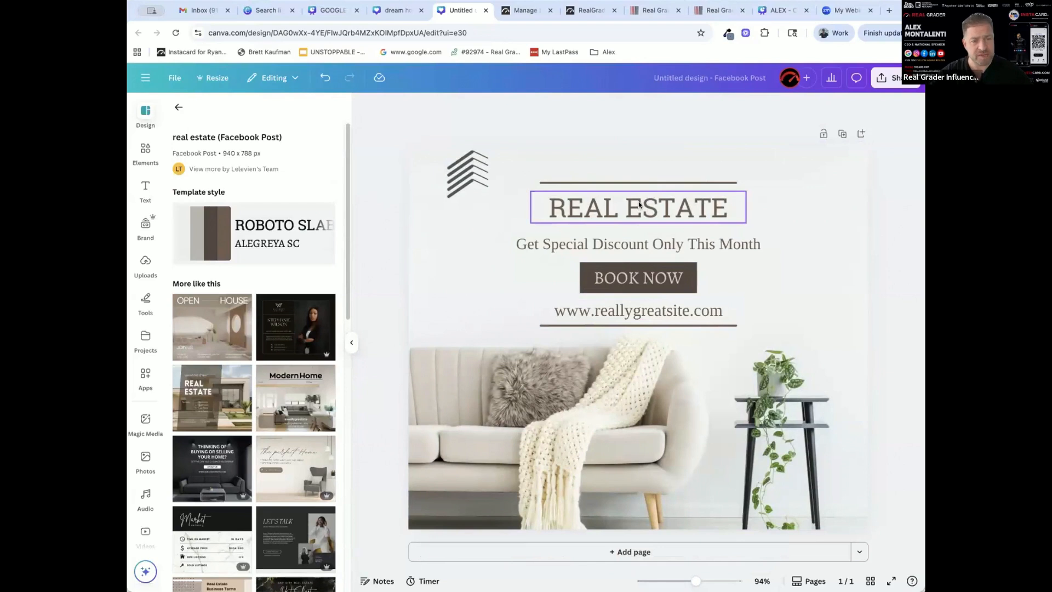
Look over the elements and available brand kits, keep the current brand kit, and show all of its logos
left_click(144, 149)
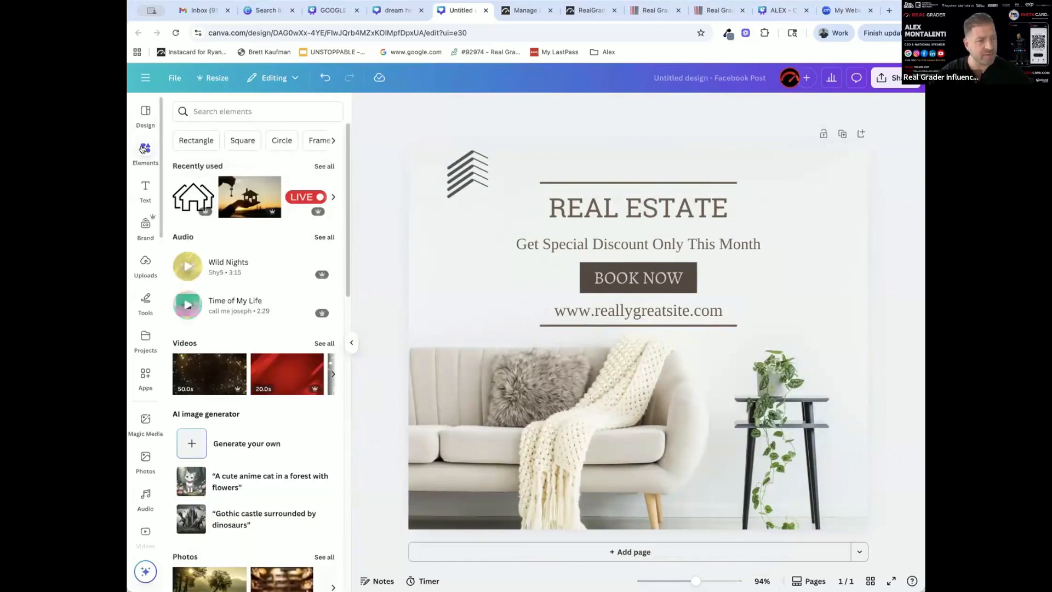
left_click(146, 225)
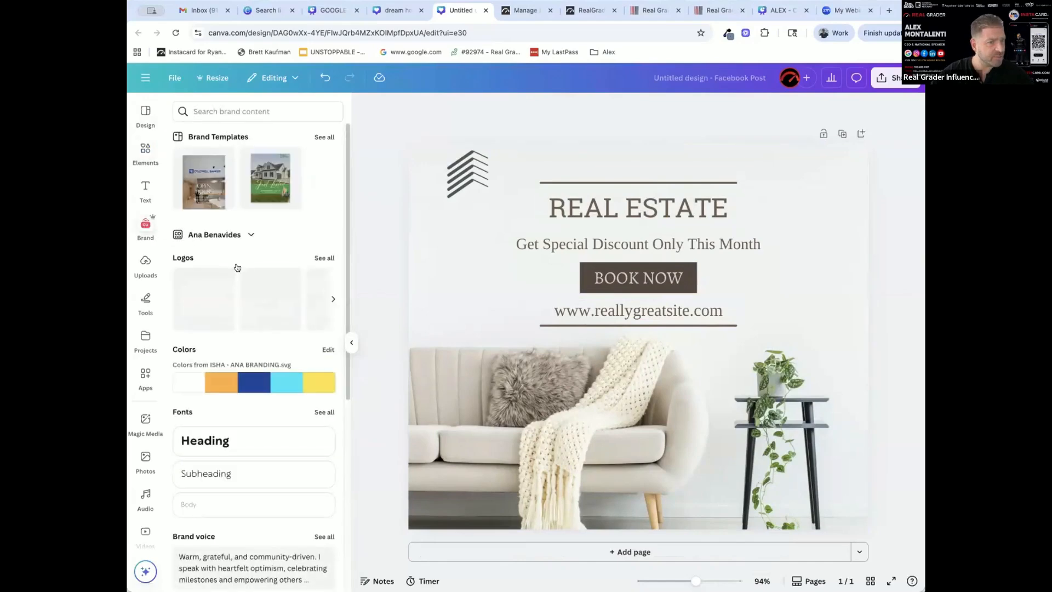
left_click(239, 233)
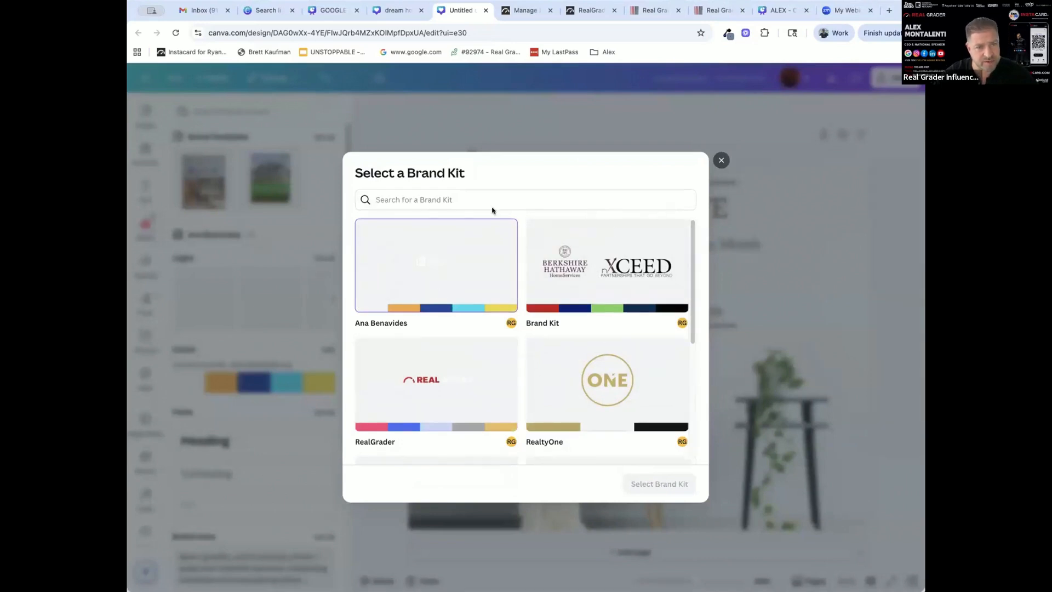
left_click(721, 161)
left_click(323, 258)
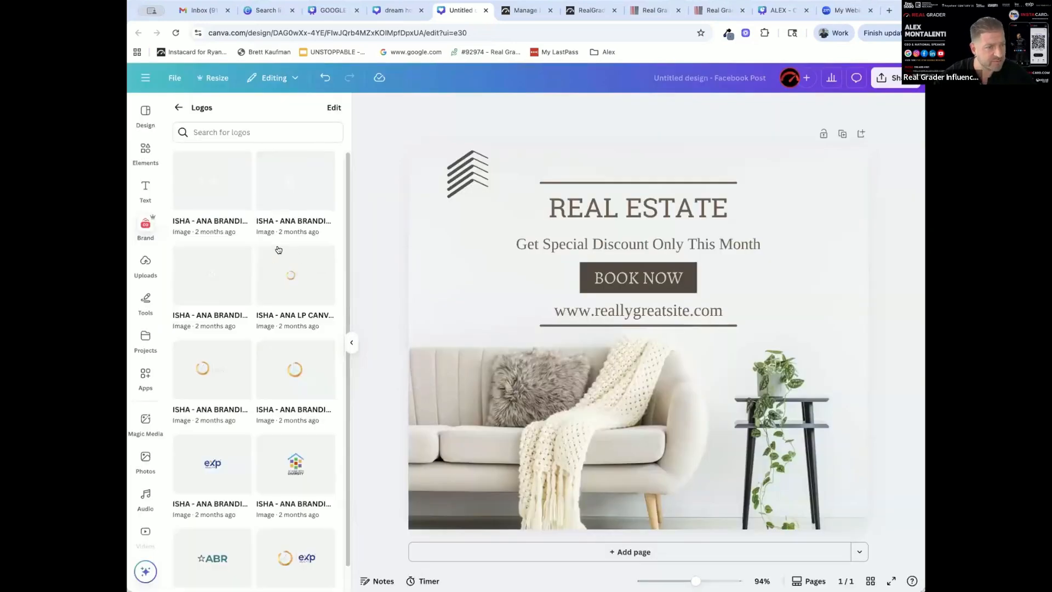
Replace the template's chevron logo with the brand kit's circular gold logo and place the eXp Realty logo beside it
left_click_drag(223, 469, 566, 169)
left_click(457, 167)
key("Delete")
left_click_drag(288, 357, 443, 159)
left_click(659, 189)
left_click(644, 182)
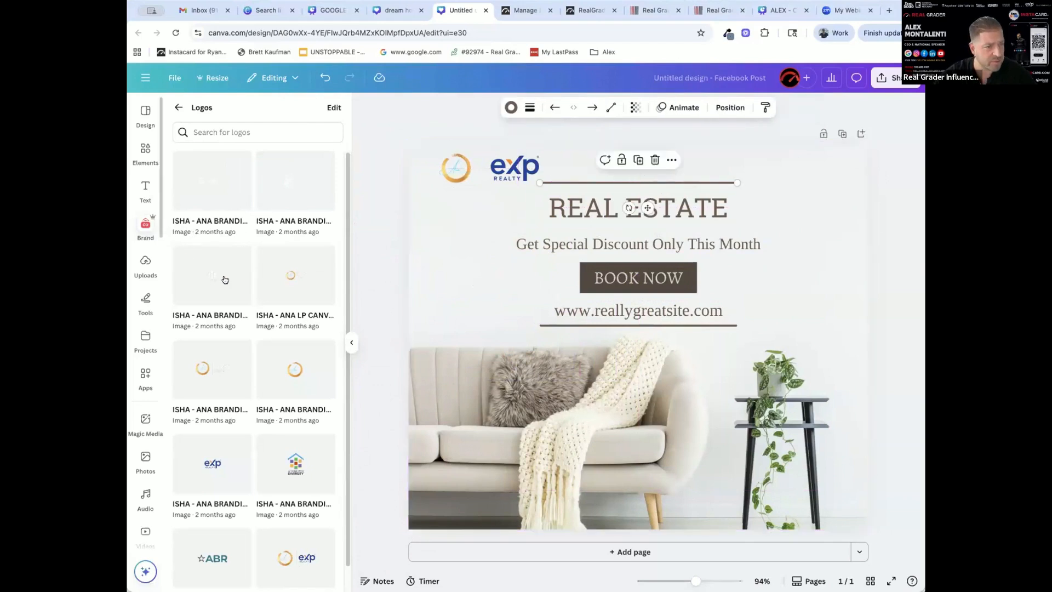
Apply the brand kit's colors to the whole post and fill the "BOOK NOW" box with the brand orange
left_click(179, 107)
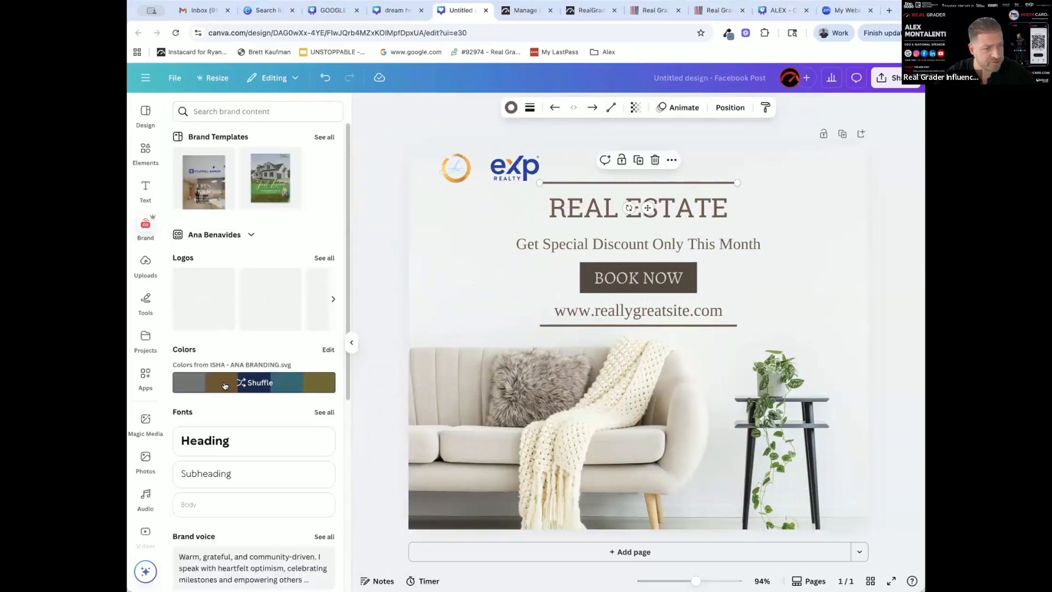
left_click(225, 386)
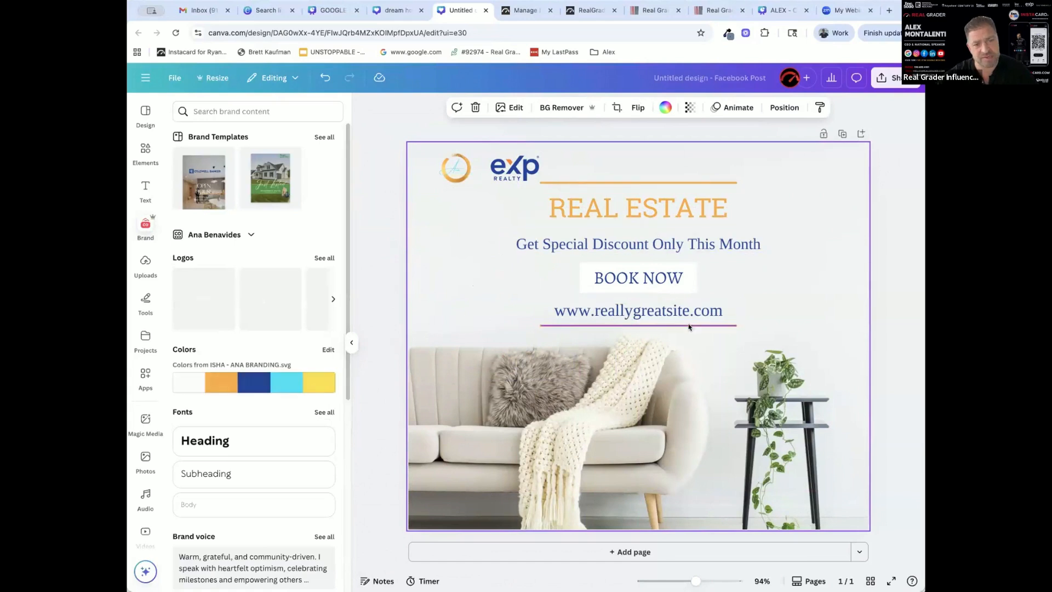
left_click(692, 274)
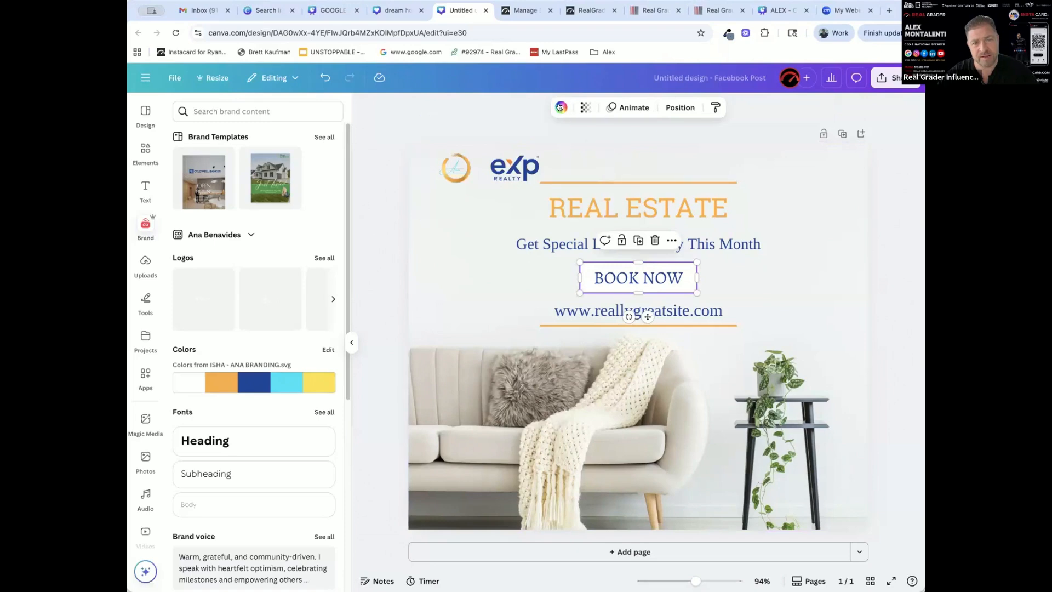
left_click(560, 107)
left_click(207, 251)
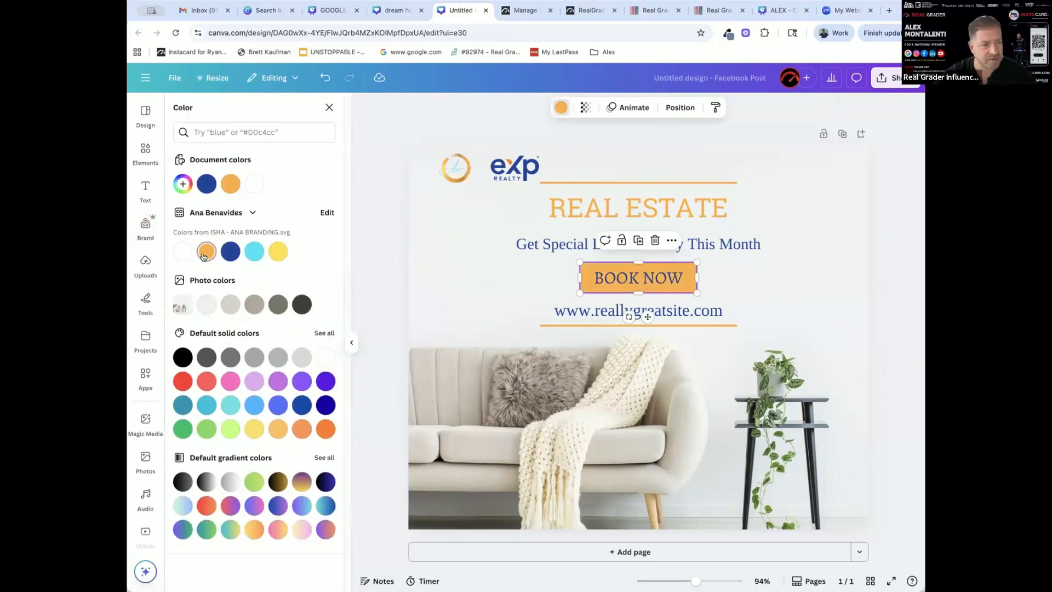
left_click(820, 258)
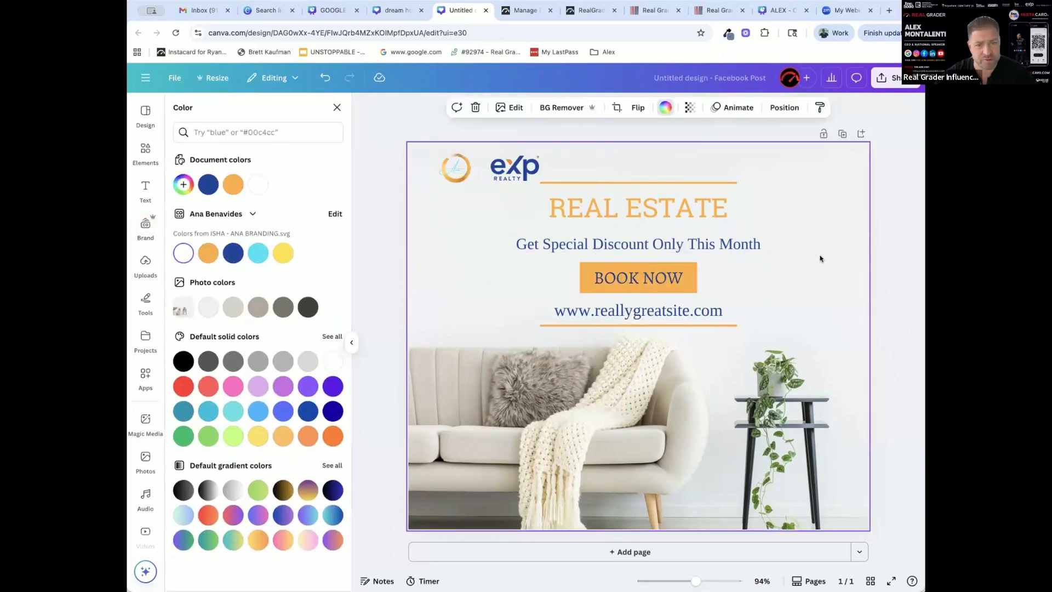
Change the orange box's text to "CONTACT ME"
double_click(654, 276)
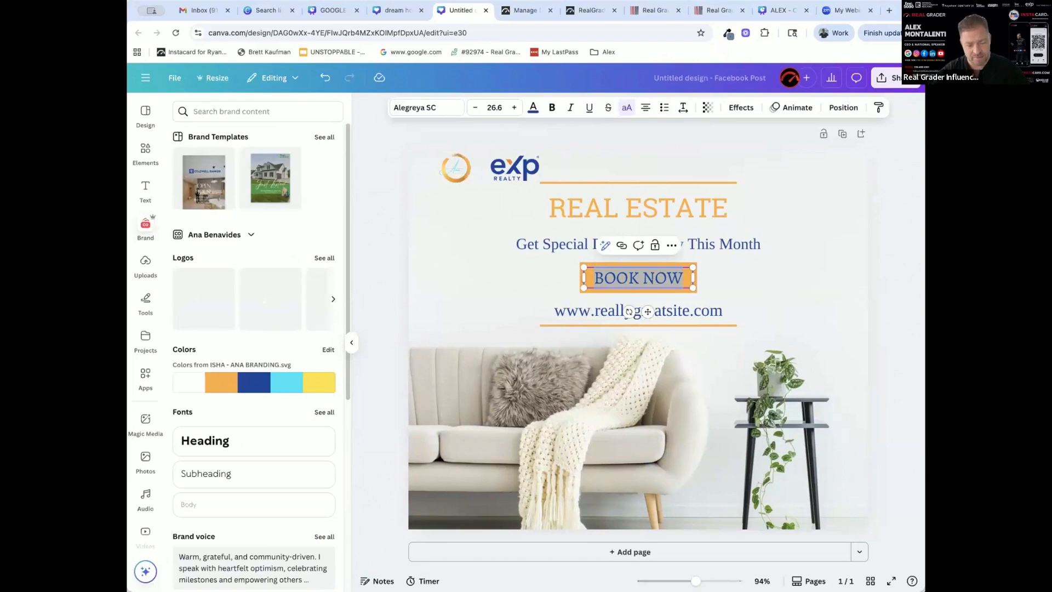
type("CONTACT ME")
left_click(674, 274)
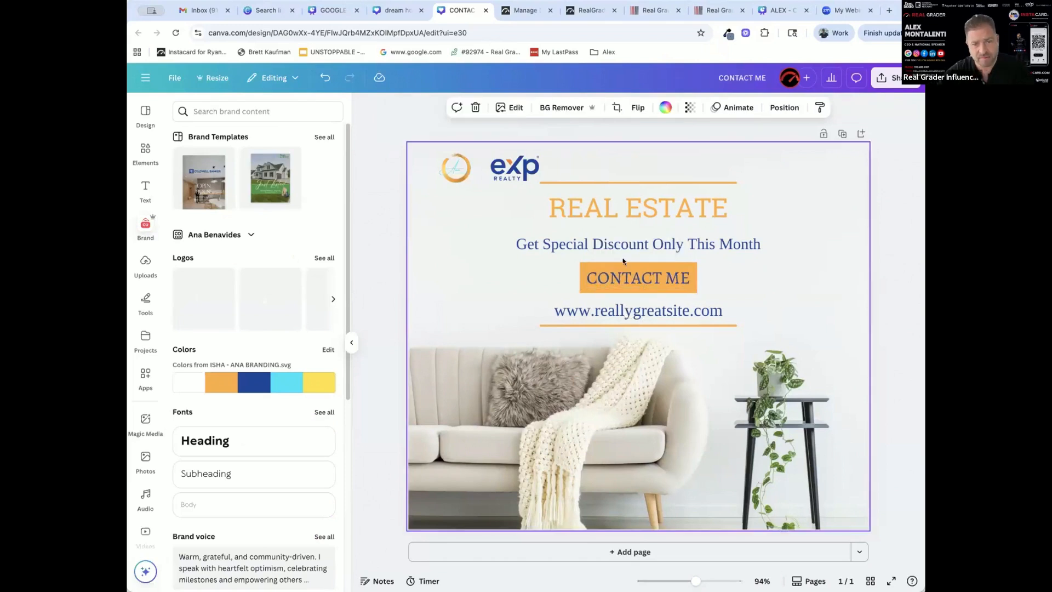
Replace the discount line with "FIND YOUR DREAM HOME IN TEMPE, ARIZONA" and widen its text box so it fits on one line
double_click(639, 243)
type("FIND YOUR DREAM HOME IN RE")
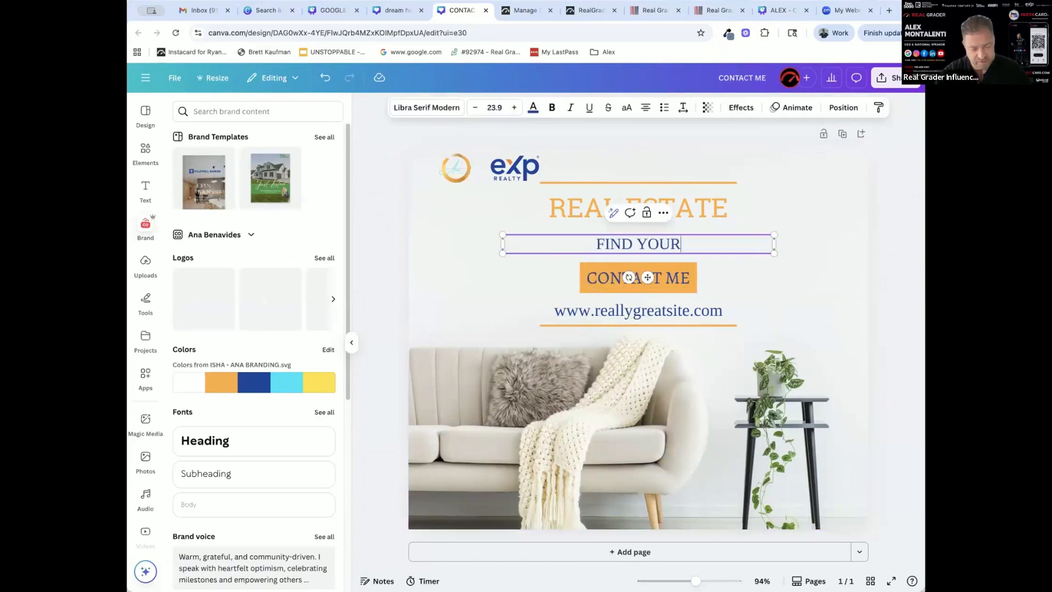
key("BackSpace")
key("BackSpace")
type("TEM")
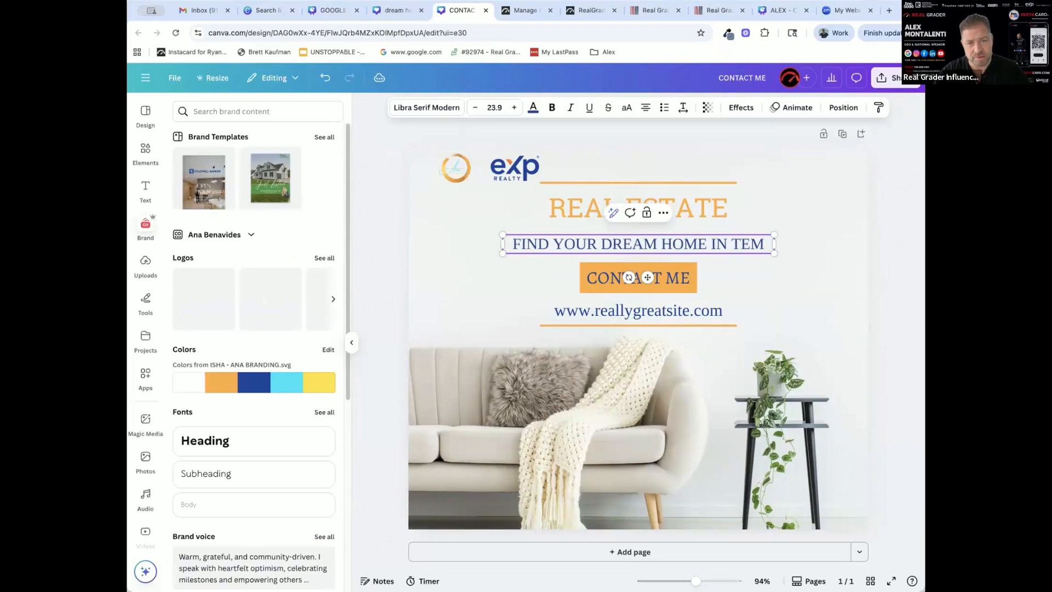
type("PE, ARIZONA")
left_click_drag(774, 255, 745, 240)
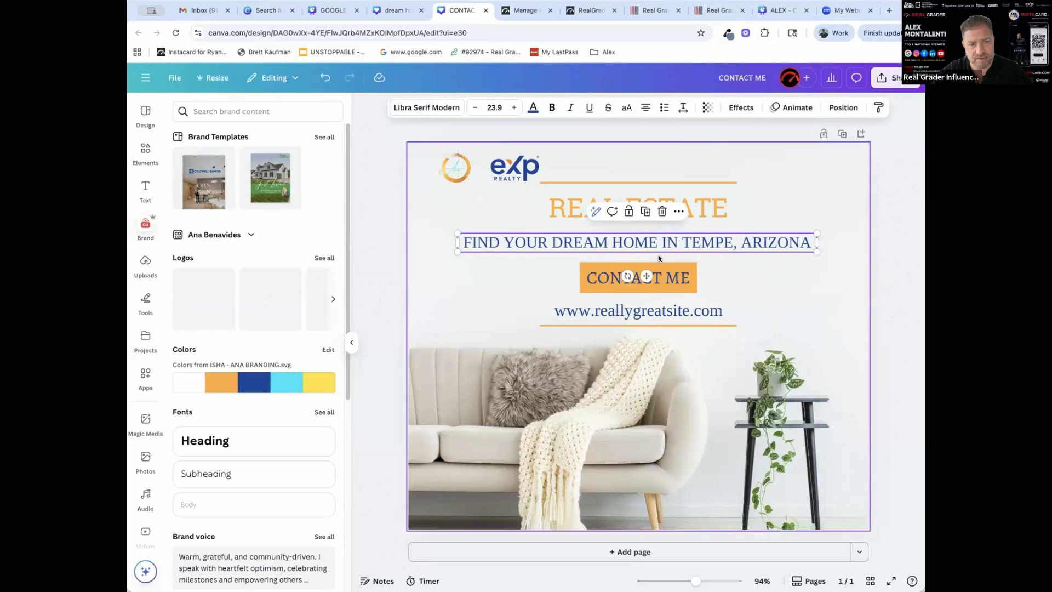
left_click(575, 206)
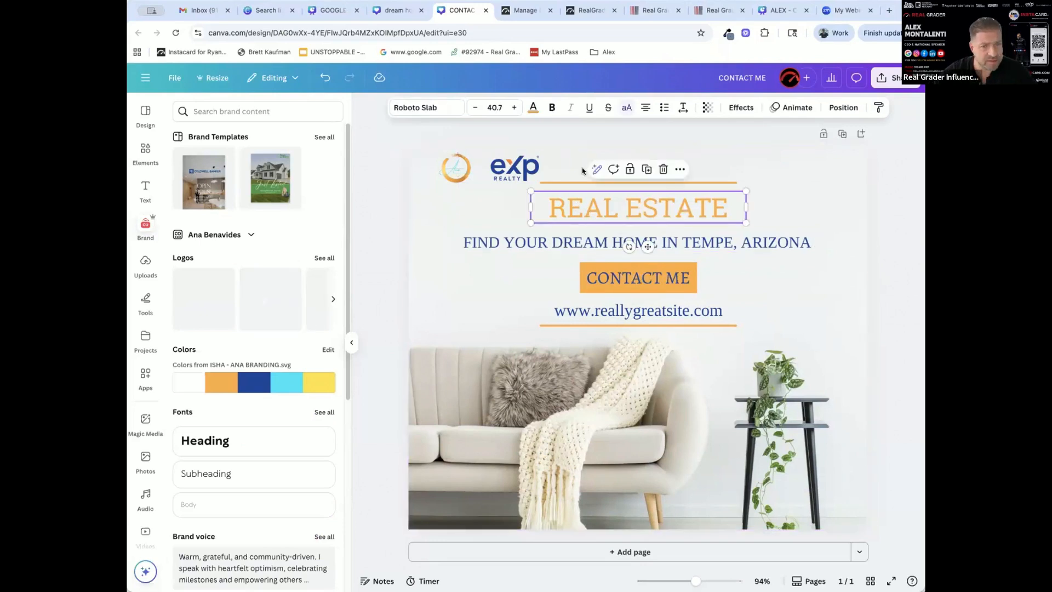
left_click(728, 168)
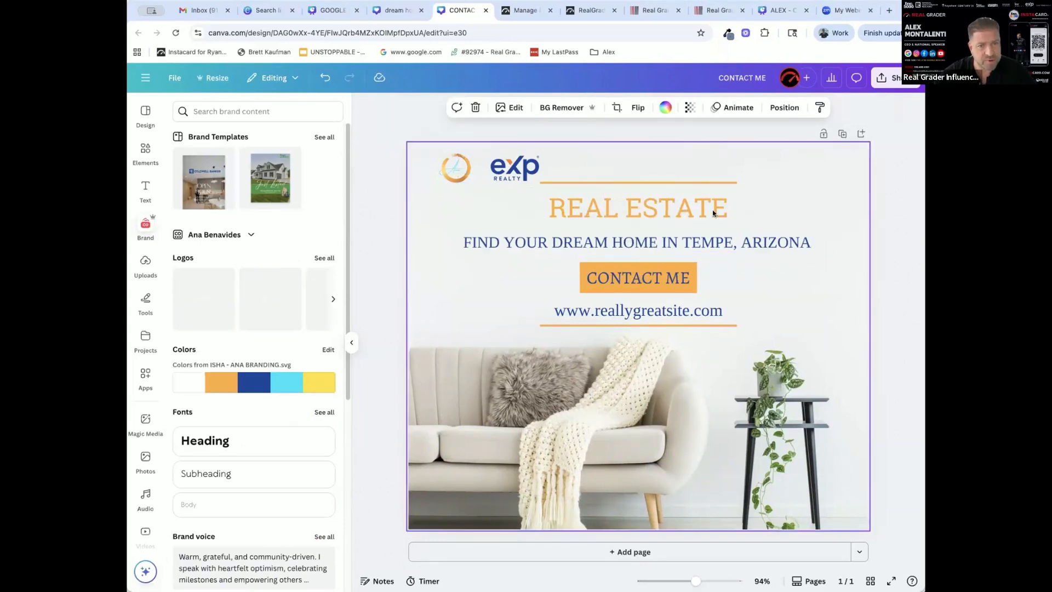
left_click(247, 455)
left_click(609, 333)
left_click(609, 334)
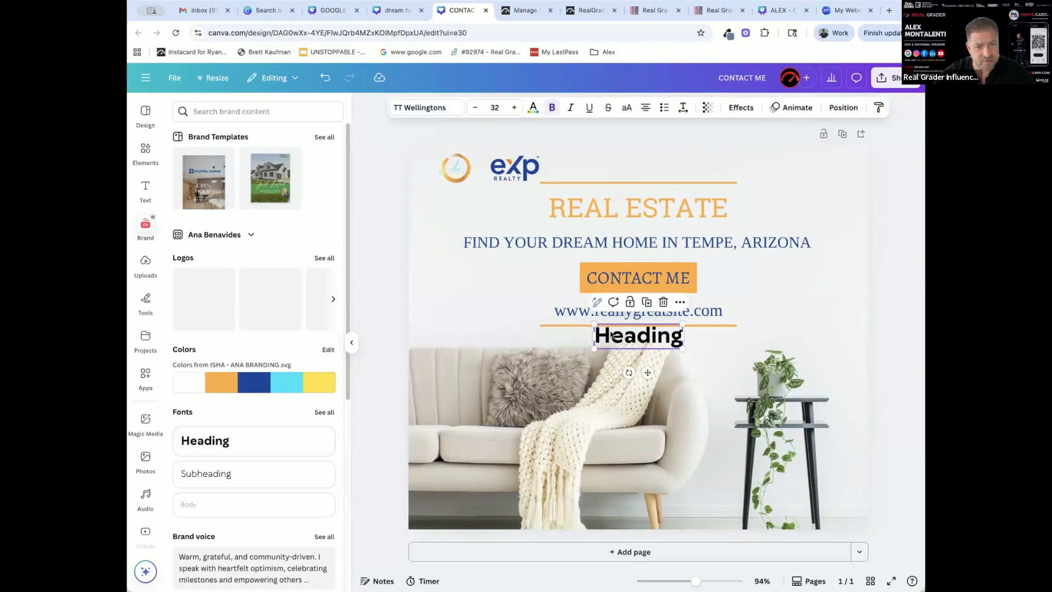
key("Delete")
Add the brand kit's circular portrait photo and scale it down into the post's upper-right corner
scroll(244, 445, "down", 5)
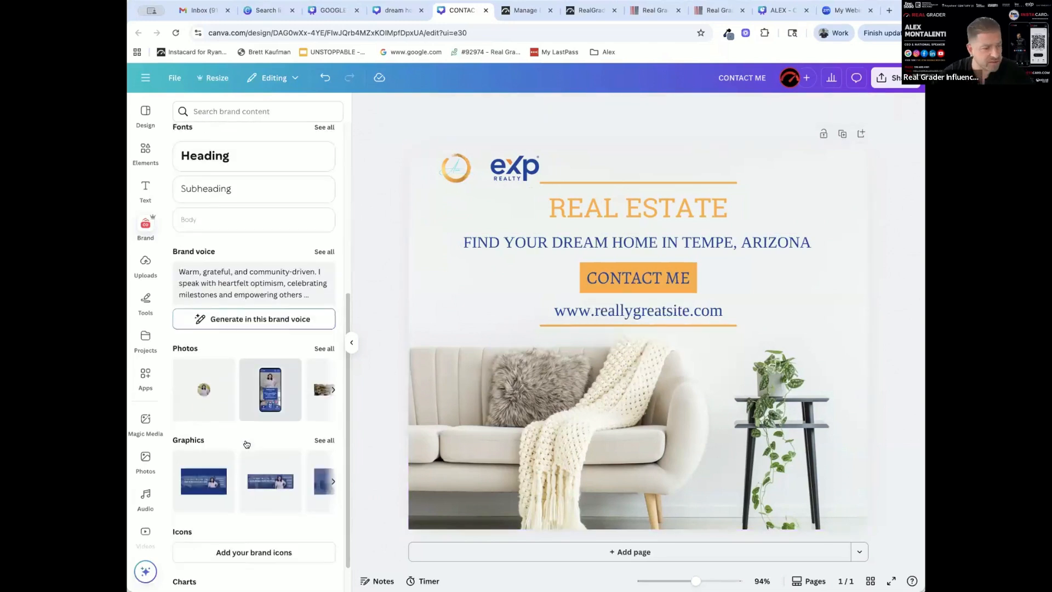
left_click_drag(422, 351, 568, 364)
left_click_drag(659, 415, 878, 477)
left_click_drag(689, 408, 807, 209)
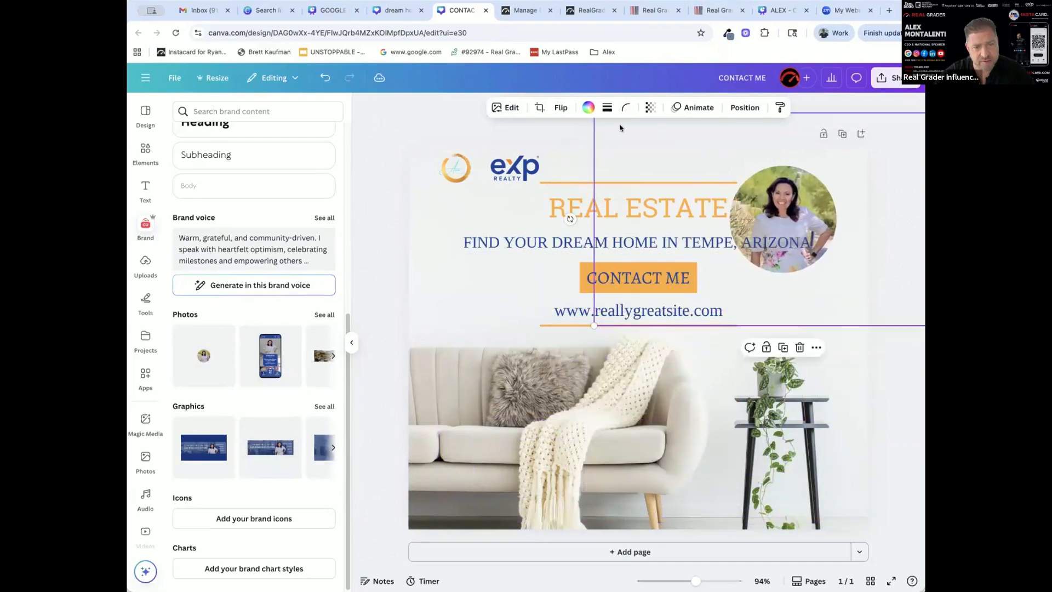
left_click_drag(649, 156, 647, 246)
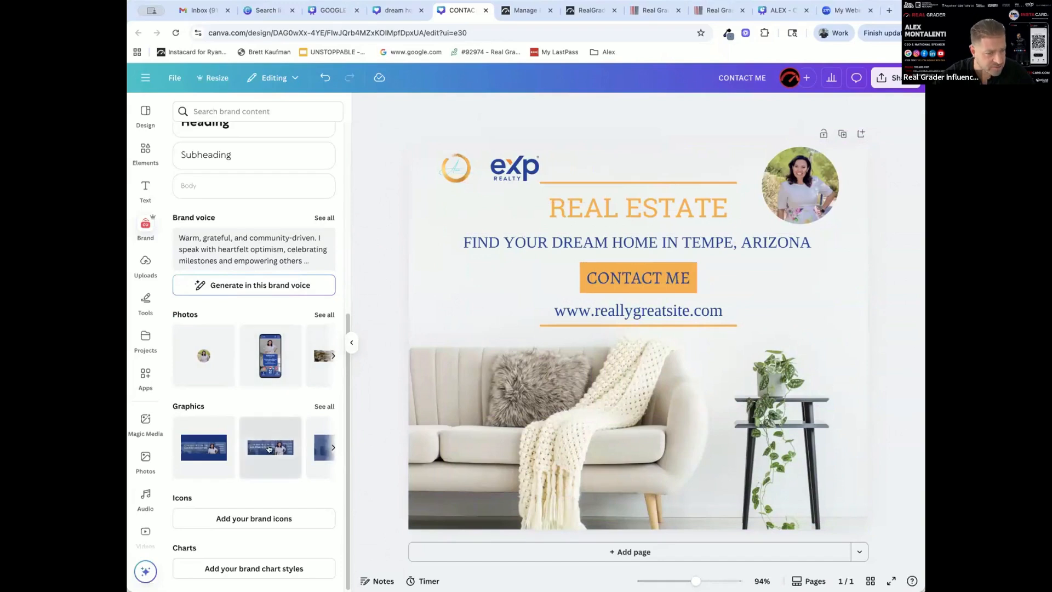
Add the brand kit's second banner graphic near the post's bottom edge and crop it to the portrait and slogan
left_click_drag(269, 449, 640, 408)
left_click_drag(622, 448, 607, 466)
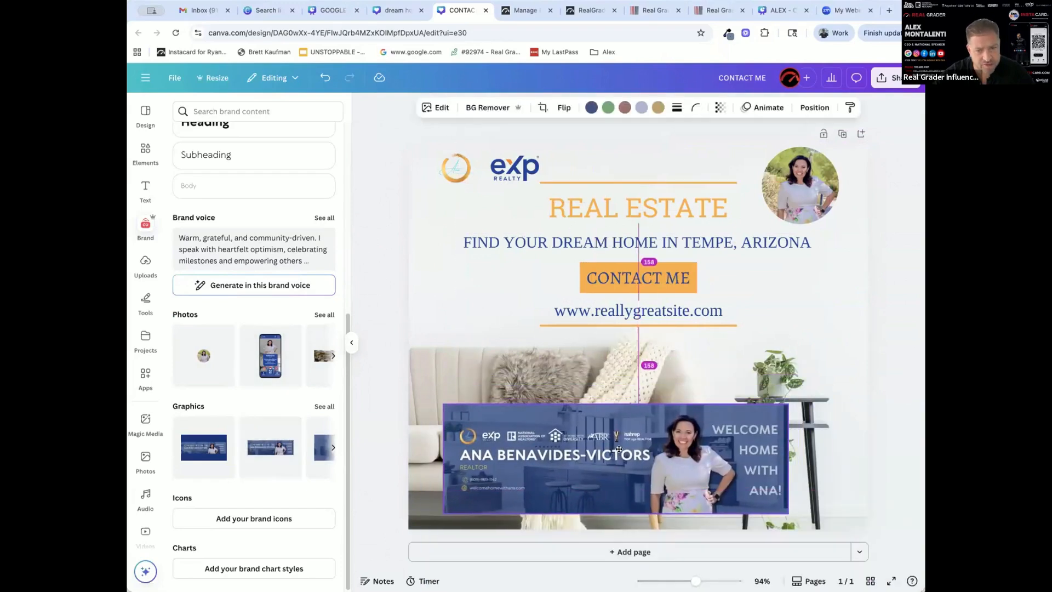
left_click_drag(498, 455, 708, 448)
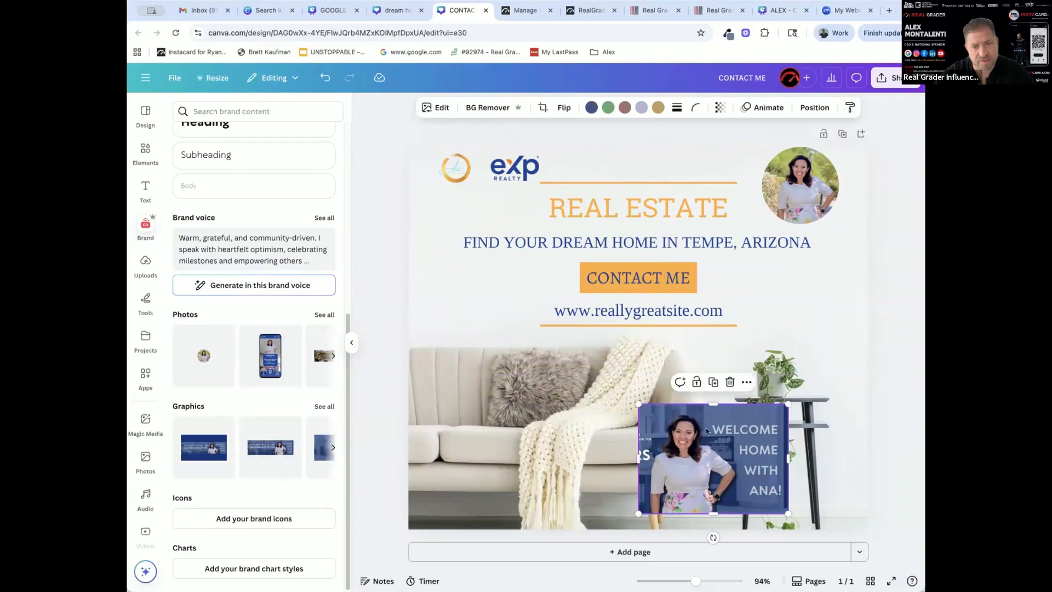
Remove the cropped banner's background, enlarge the woman's cutout and position it in the post's lower-right corner
left_click(489, 109)
left_click_drag(787, 404, 854, 312)
left_click_drag(771, 417, 787, 442)
left_click(773, 426)
left_click_drag(726, 355, 649, 298)
left_click_drag(686, 441, 721, 444)
Delete the circular portrait photo from the post's upper-right corner
left_click(811, 191)
key("Delete")
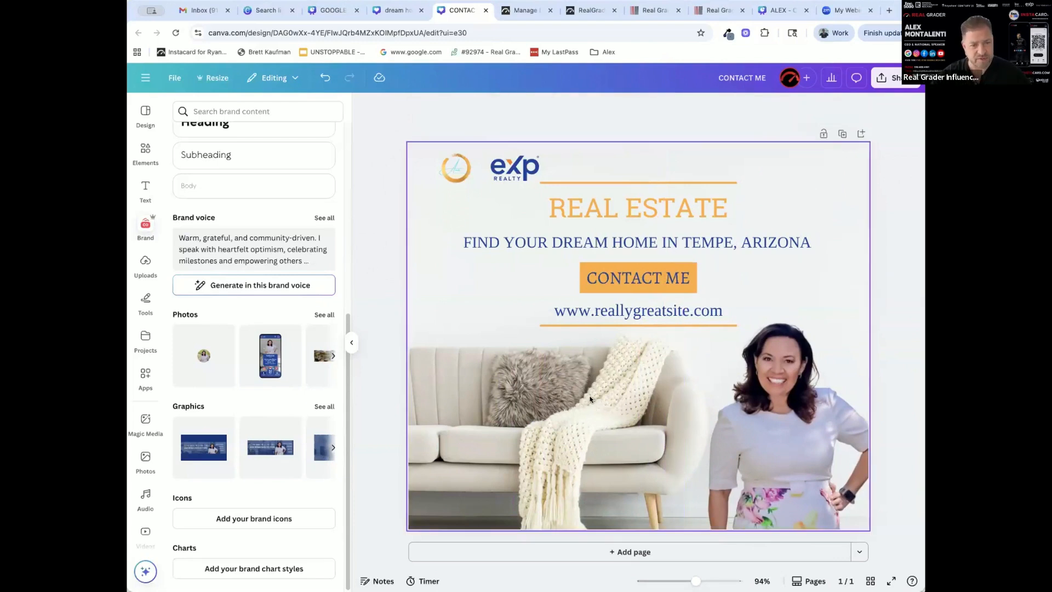
Open the complete list of logos in the brand kit
left_click(498, 402)
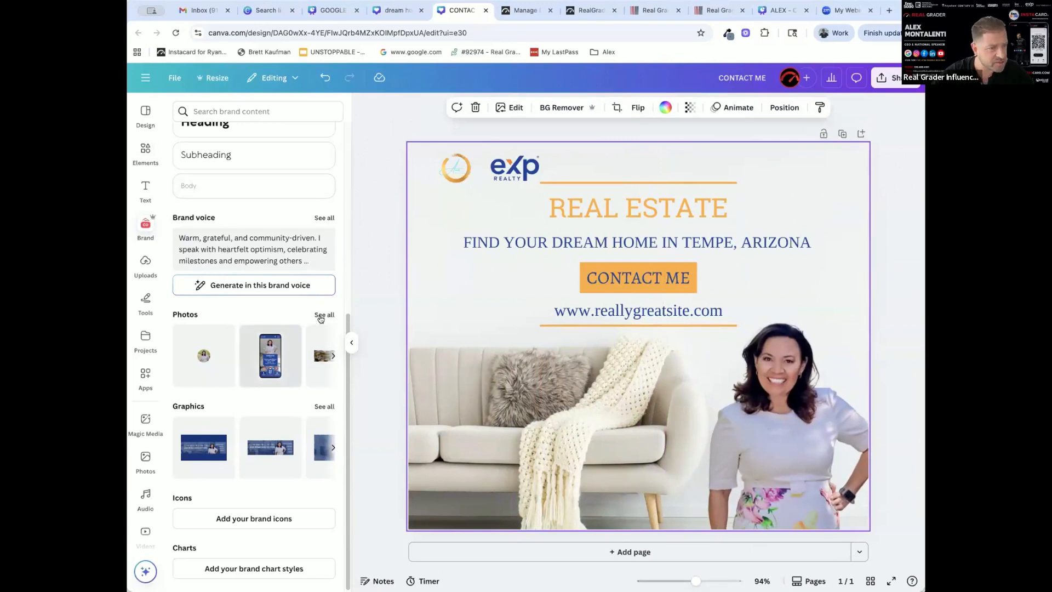
scroll(256, 307, "up", 6)
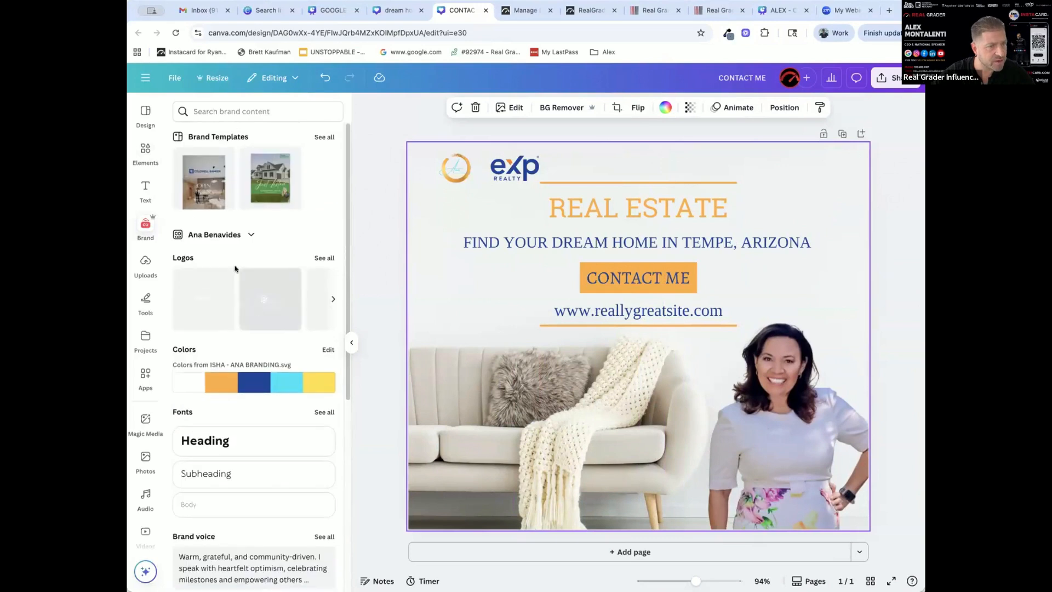
left_click(324, 257)
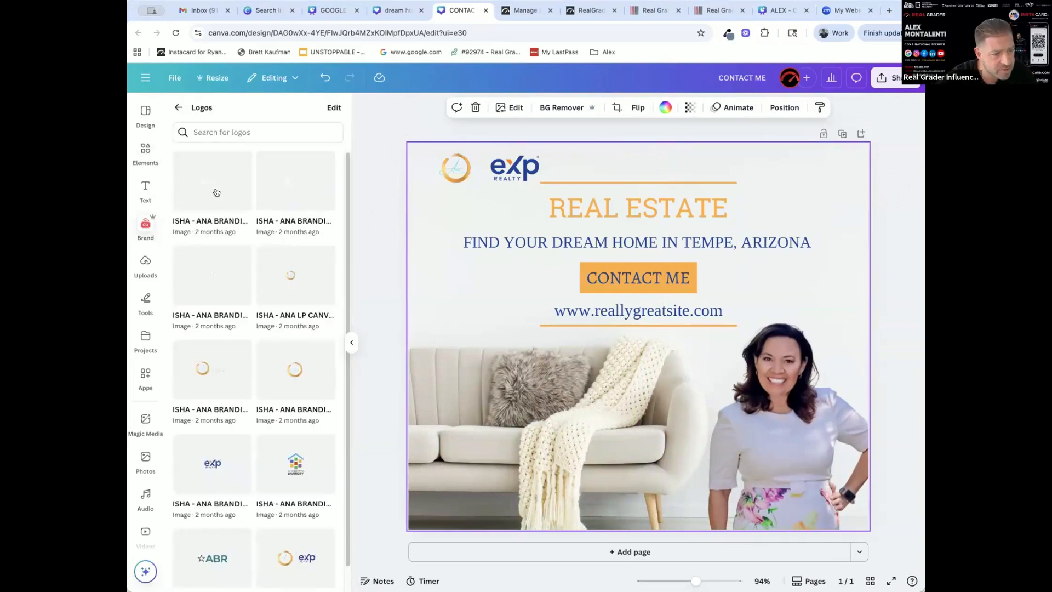
left_click(216, 192)
left_click_drag(626, 341, 488, 330)
key("Escape")
Place the At Home With Diversity and ABR logos side by side along the post's lower-left edge
scroll(281, 438, "down", 1)
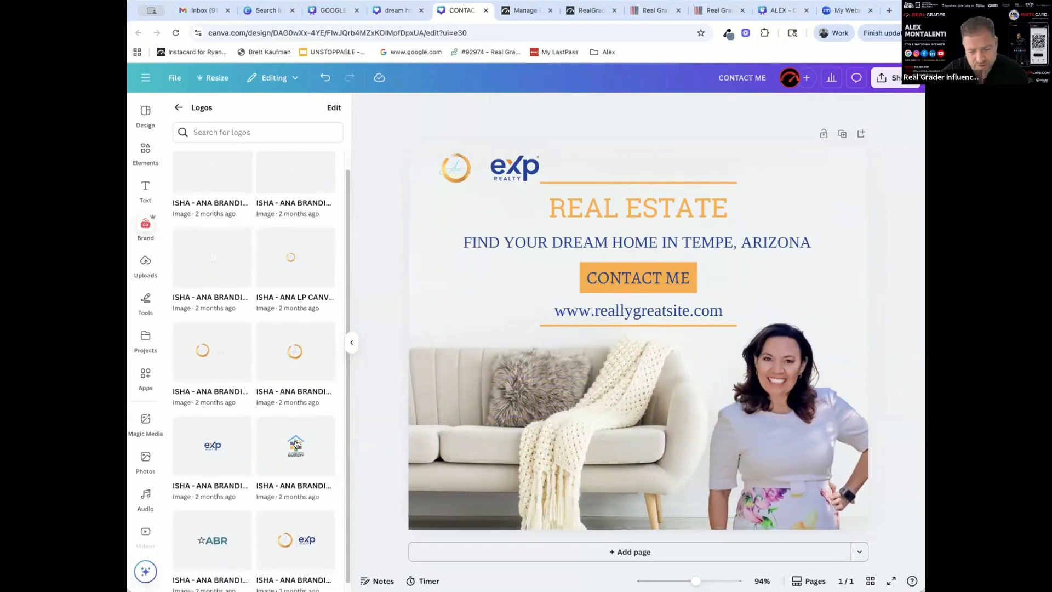
left_click_drag(281, 438, 448, 482)
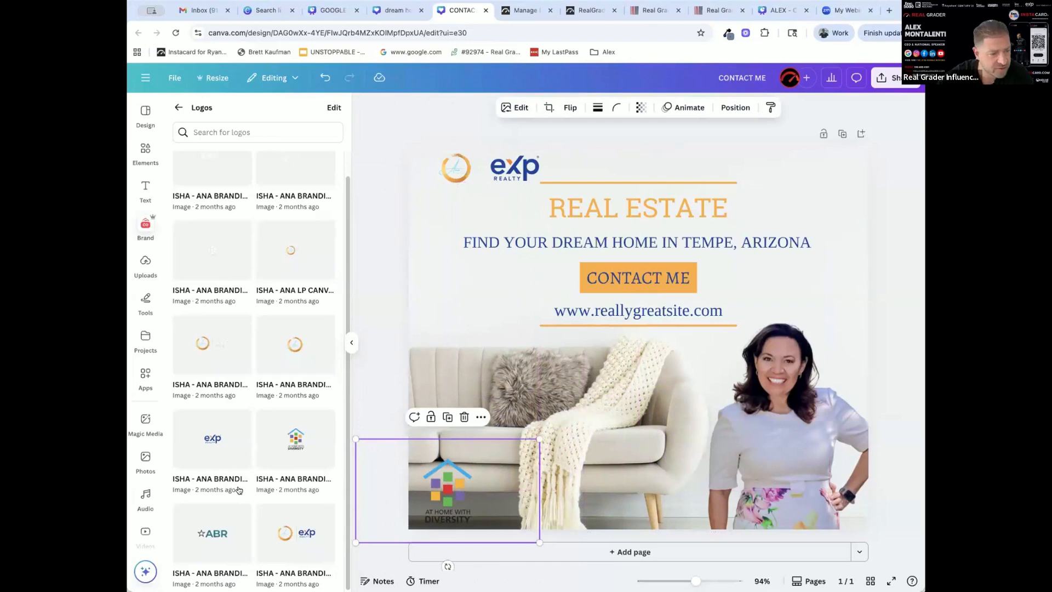
left_click_drag(218, 534, 569, 498)
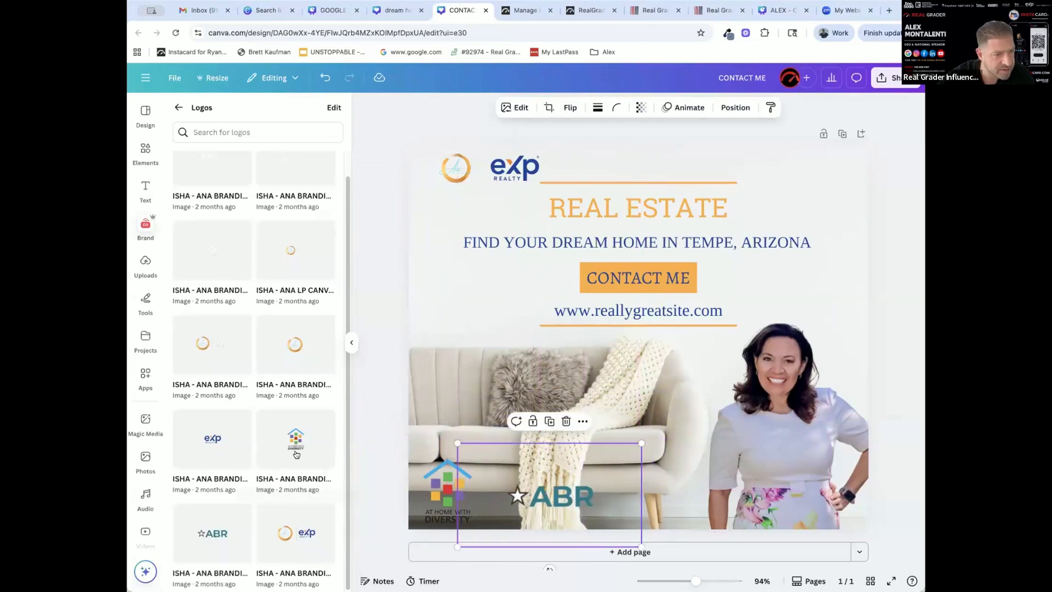
Replace the placeholder website line with the agent's own .realtor web address, without the www prefix
left_click(597, 310)
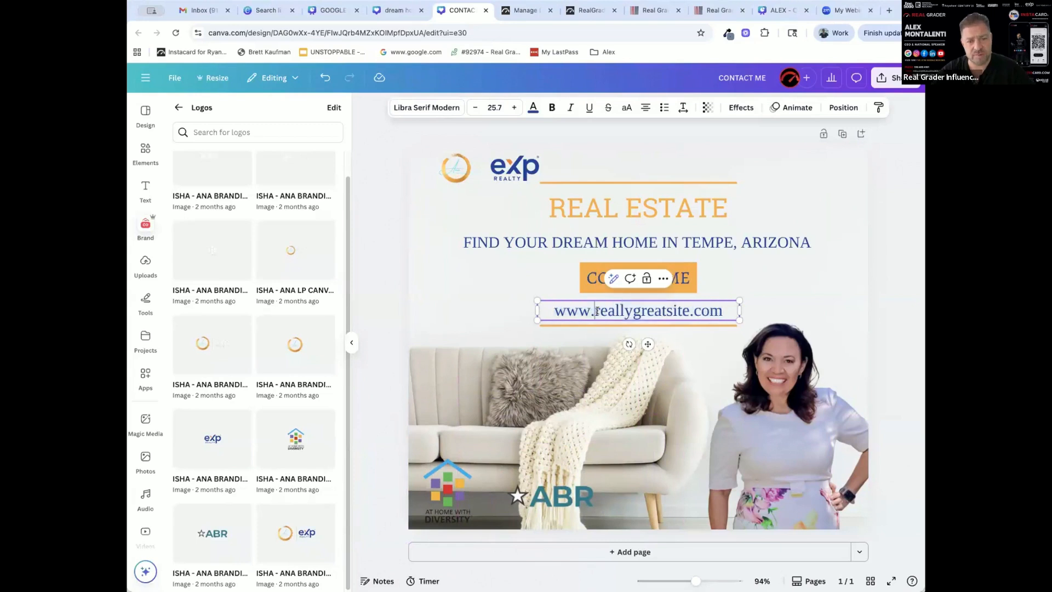
double_click(625, 310)
type("anabenvides")
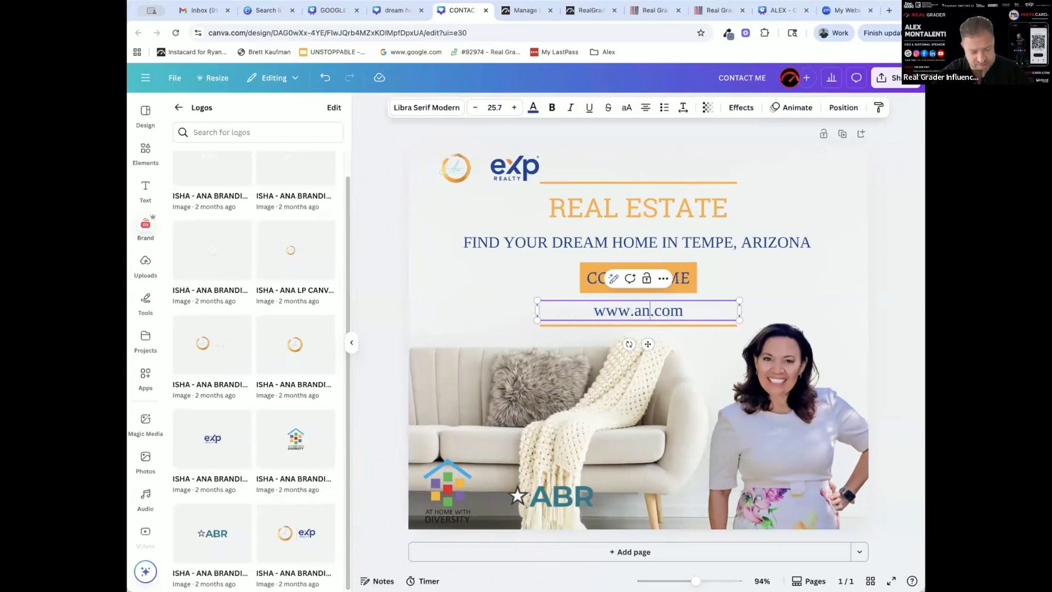
key("BackSpace")
key("BackSpace")
key("BackSpace")
key("BackSpace")
key("BackSpace")
type("abena")
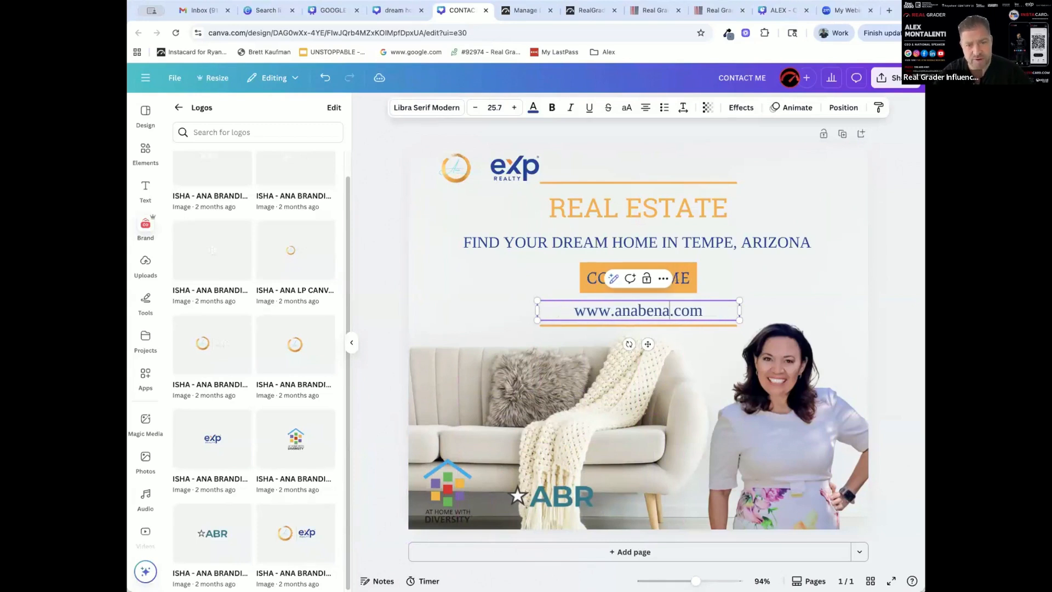
type("vides,reat")
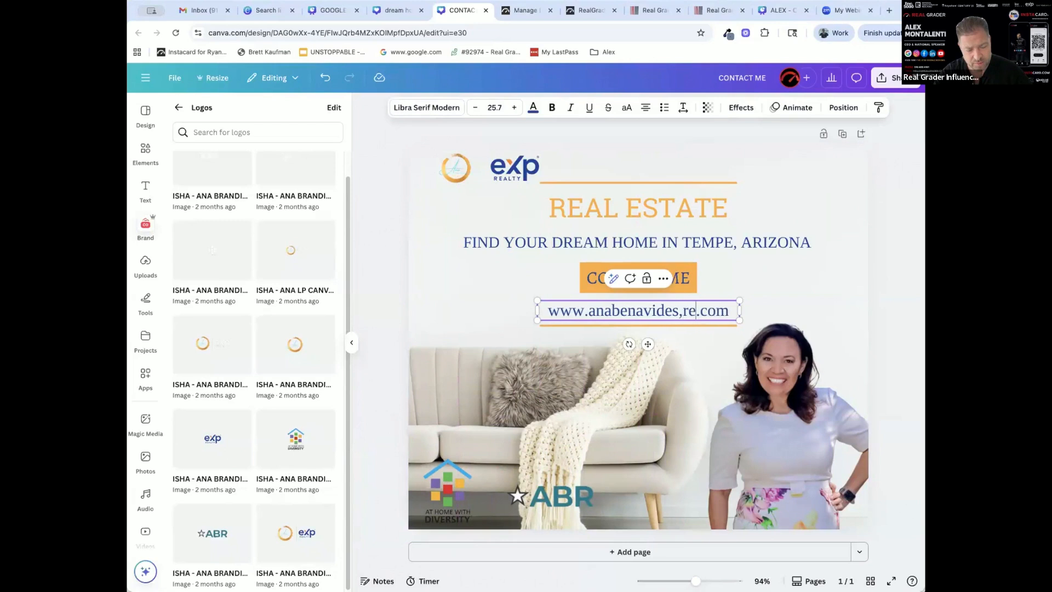
key("BackSpace")
key("BackSpace")
key("BackSpace")
key("BackSpace")
key("BackSpace")
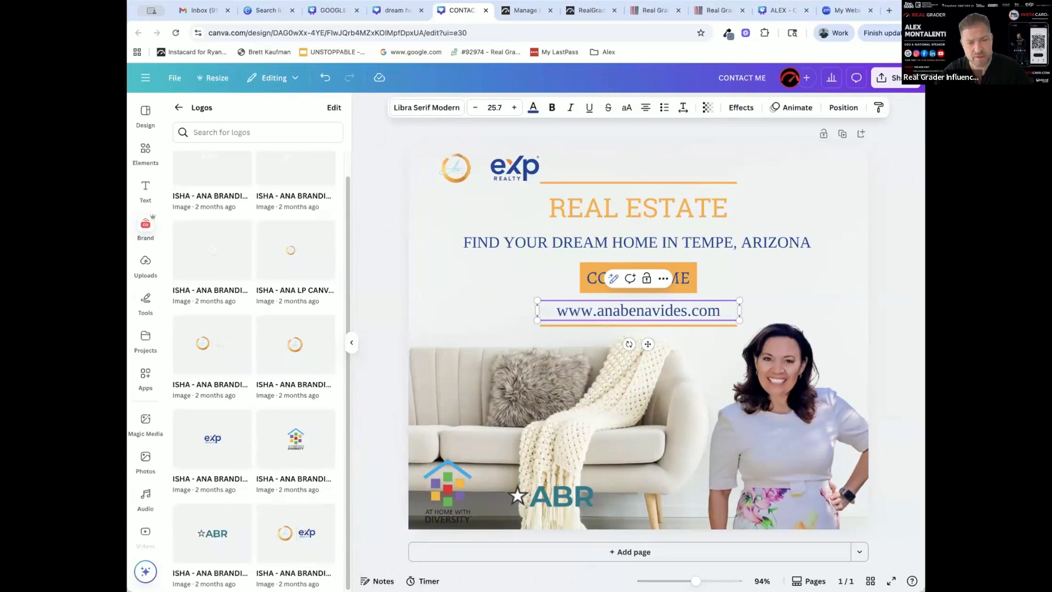
double_click(704, 308)
type("realtor")
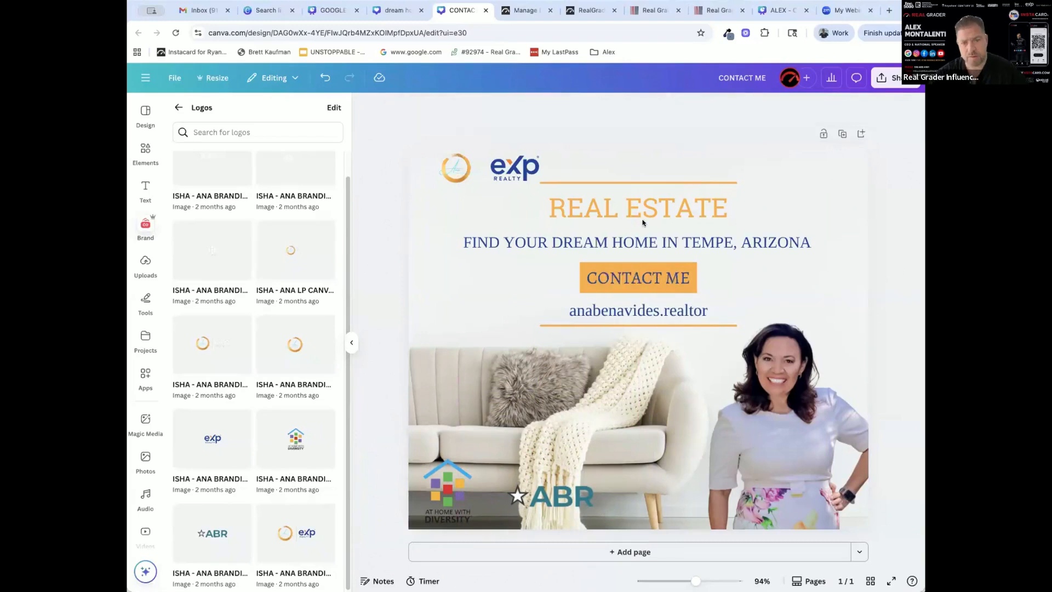
Rename the design with the agent's first name followed by "POST"
double_click(734, 77)
type("ANAS POST")
key("Delete")
key("Delete")
key("Delete")
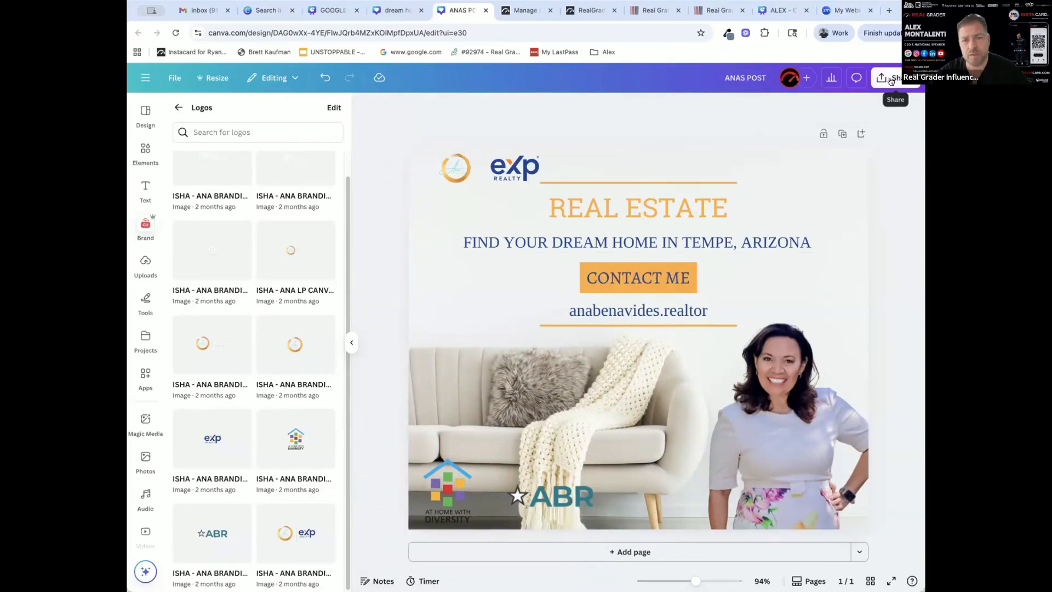
Download the finished post as a JPG file
left_click(891, 77)
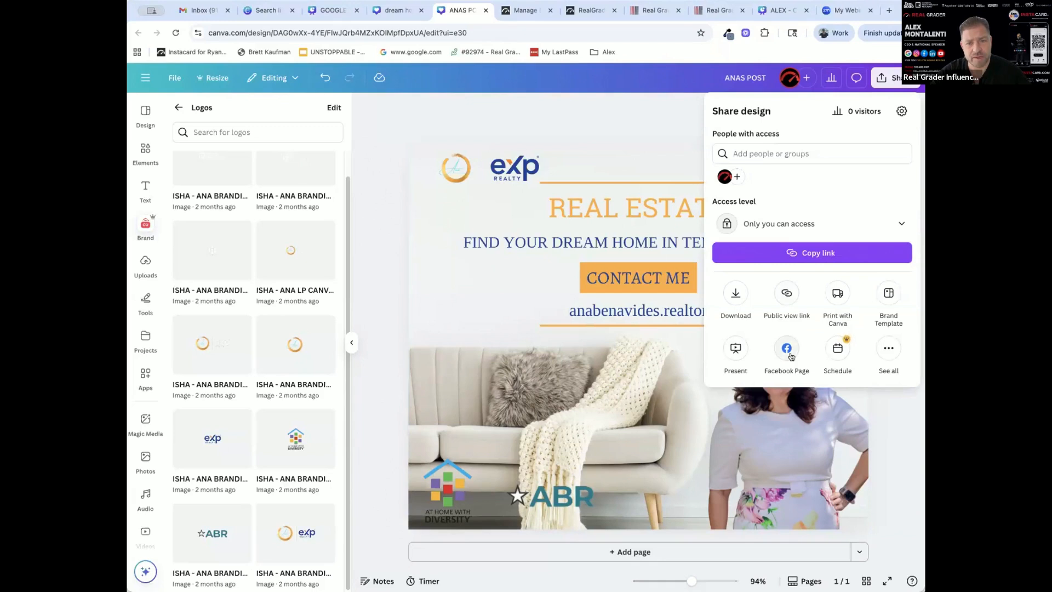
left_click(735, 295)
left_click(747, 152)
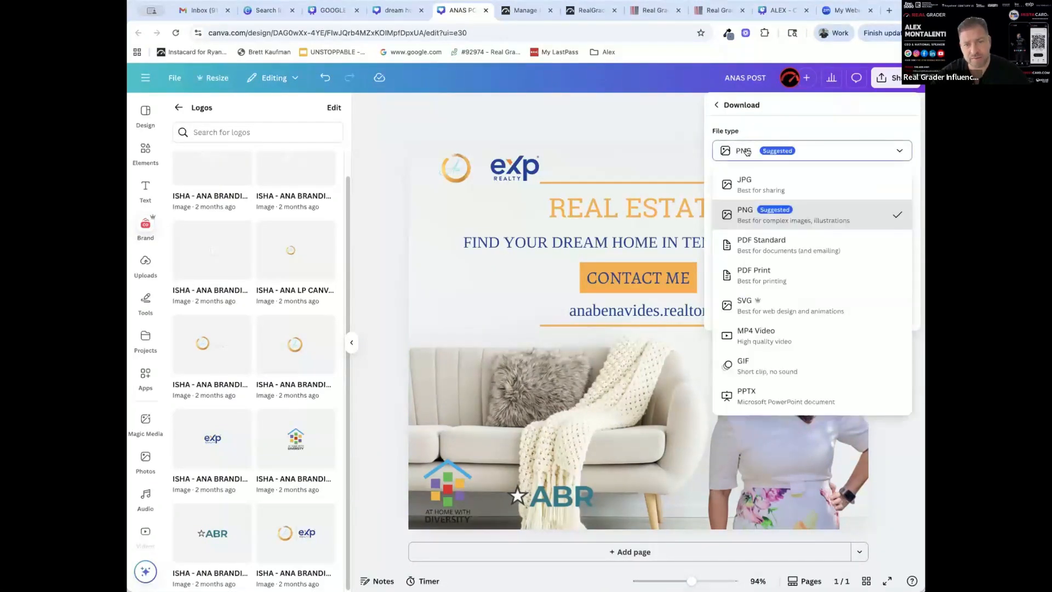
left_click(751, 187)
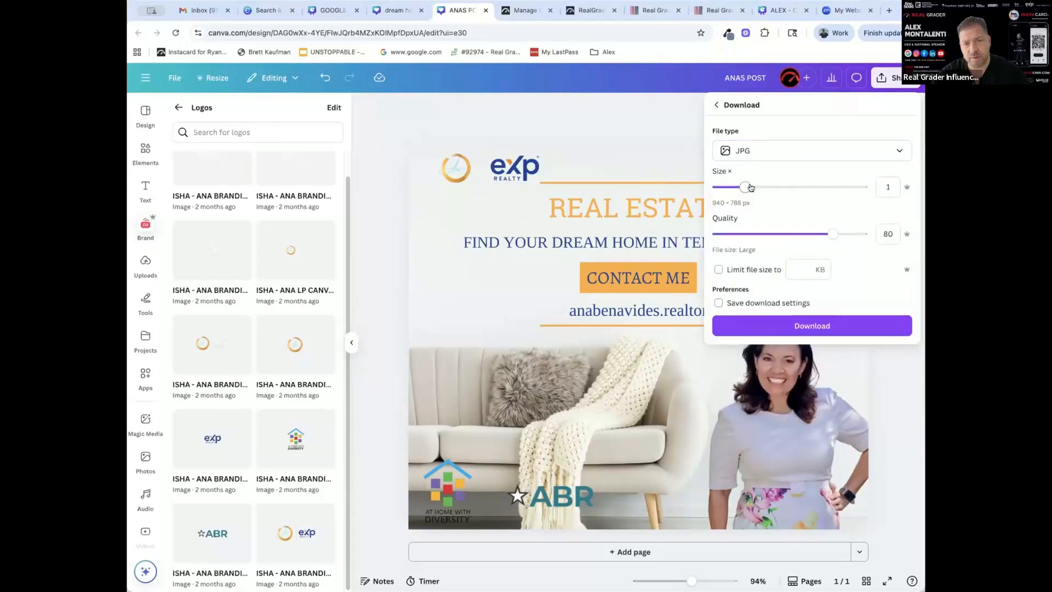
left_click(816, 327)
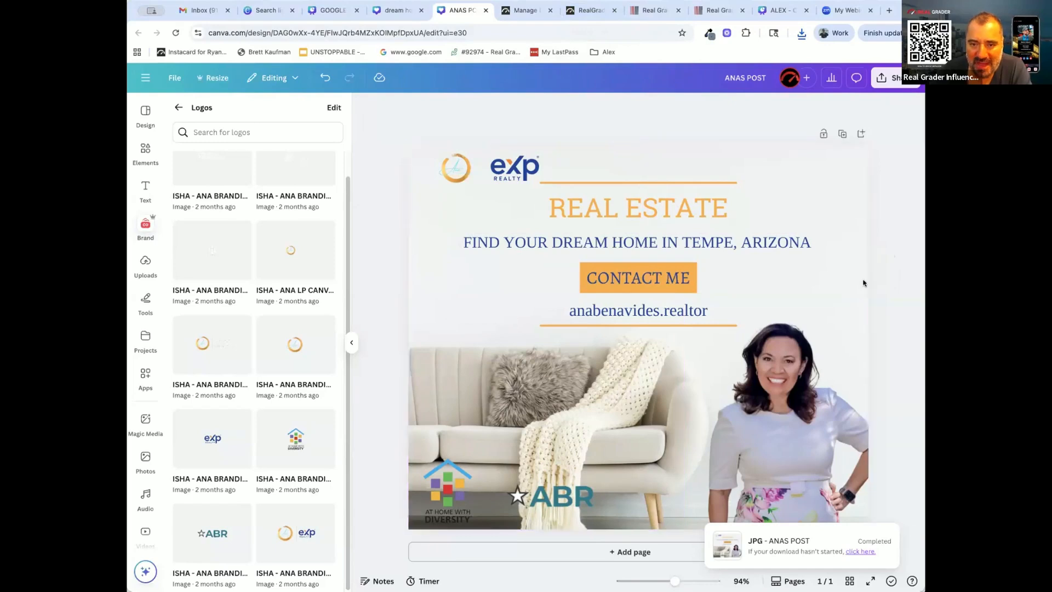
left_click(778, 399)
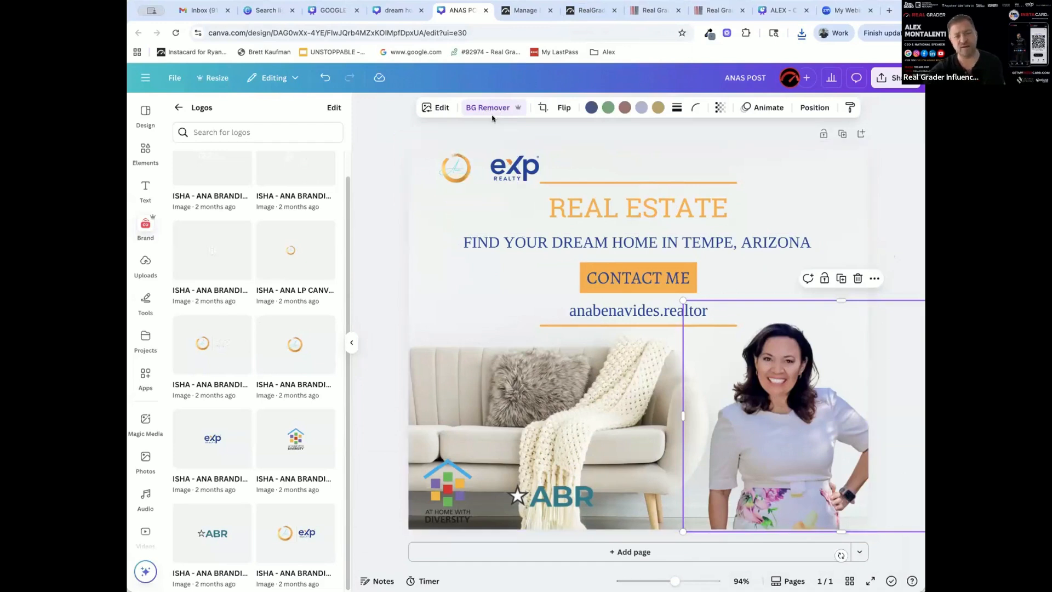
left_click(899, 223)
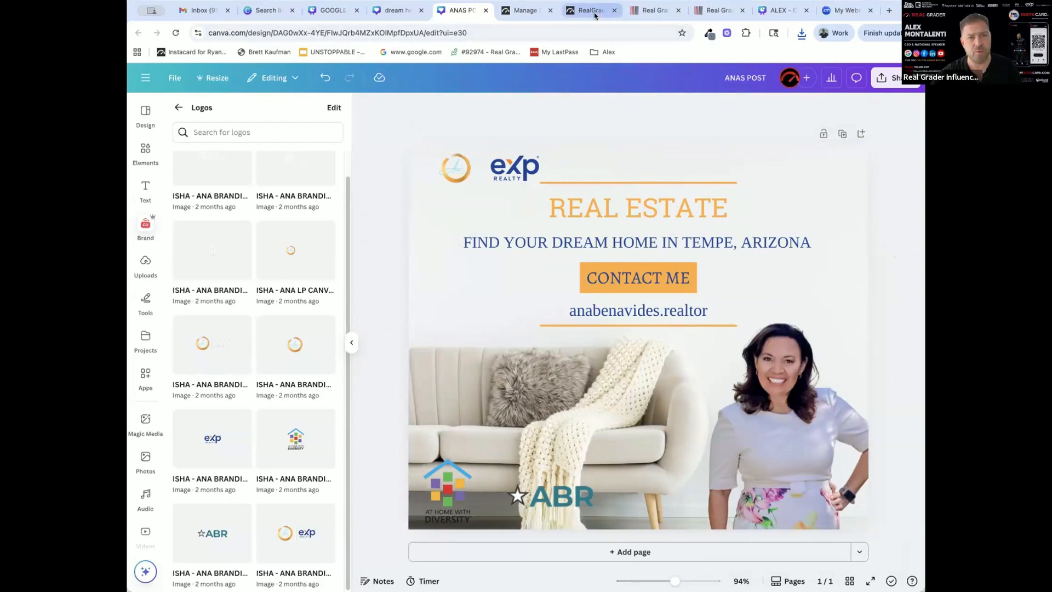
Switch to the Real Grader dashboard and start custom Canva media for the new post in the Instagram Post size, 1080 x 1350 px
left_click(663, 16)
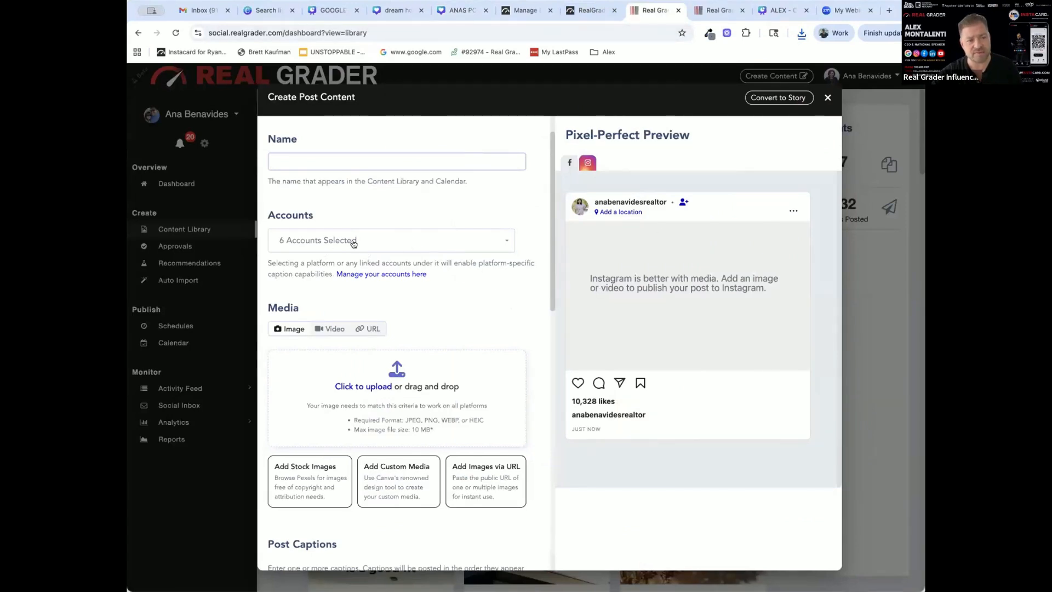
scroll(467, 299, "down", 3)
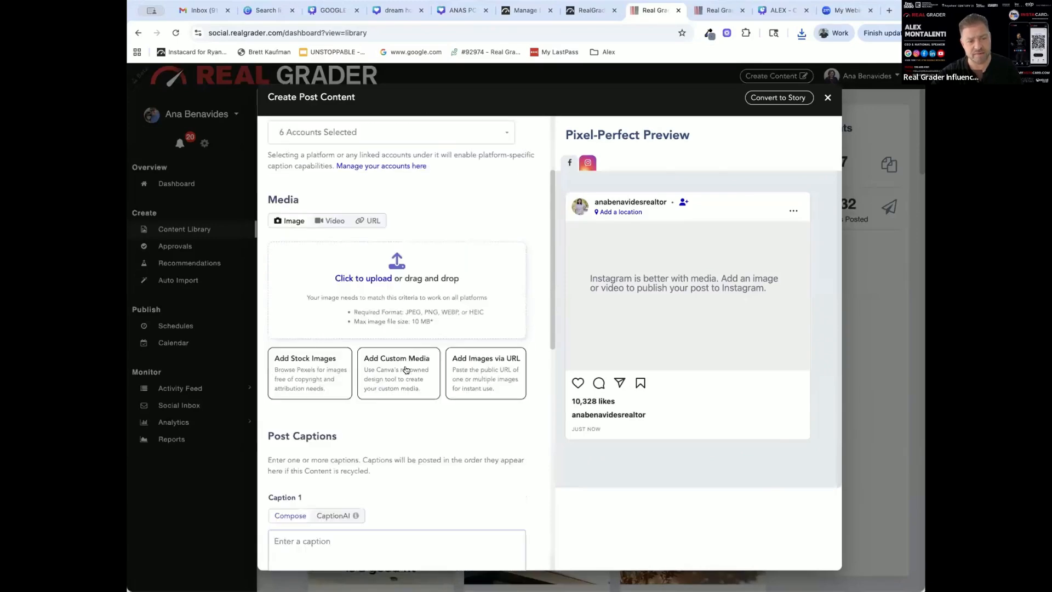
left_click(408, 347)
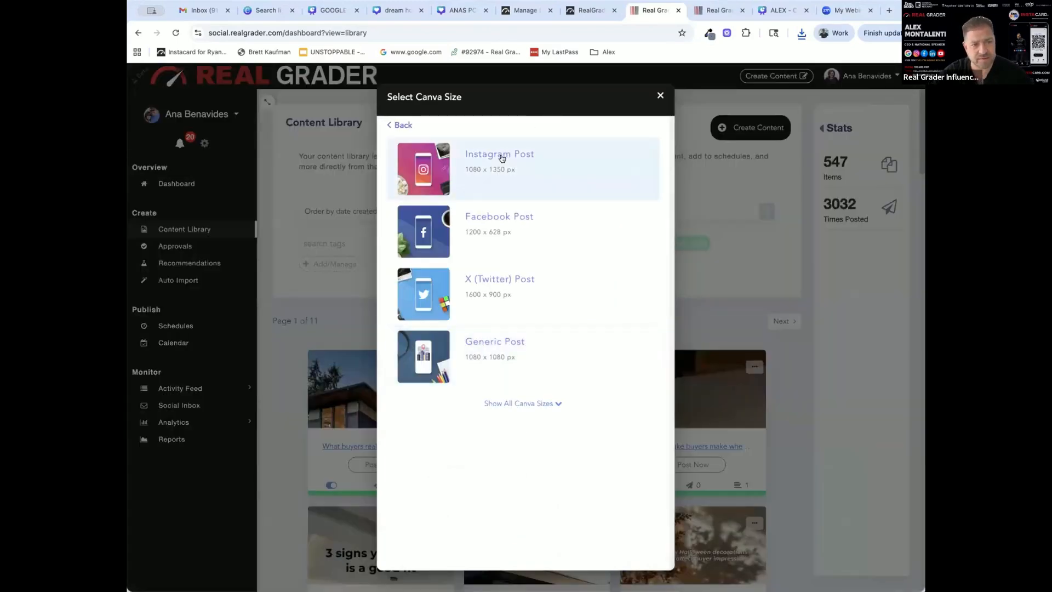
left_click(500, 160)
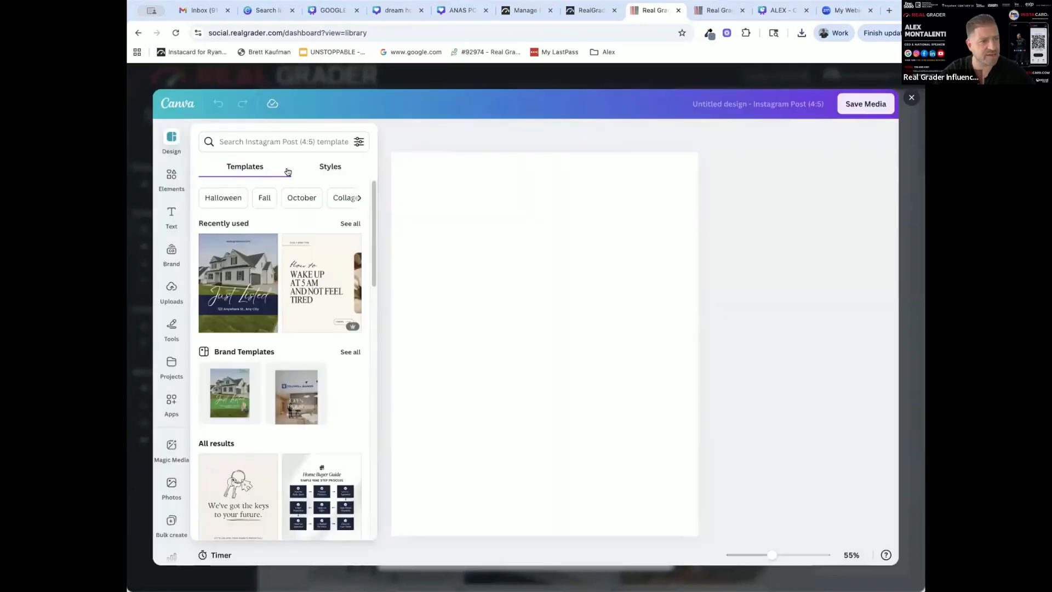
left_click(252, 142)
type("ana")
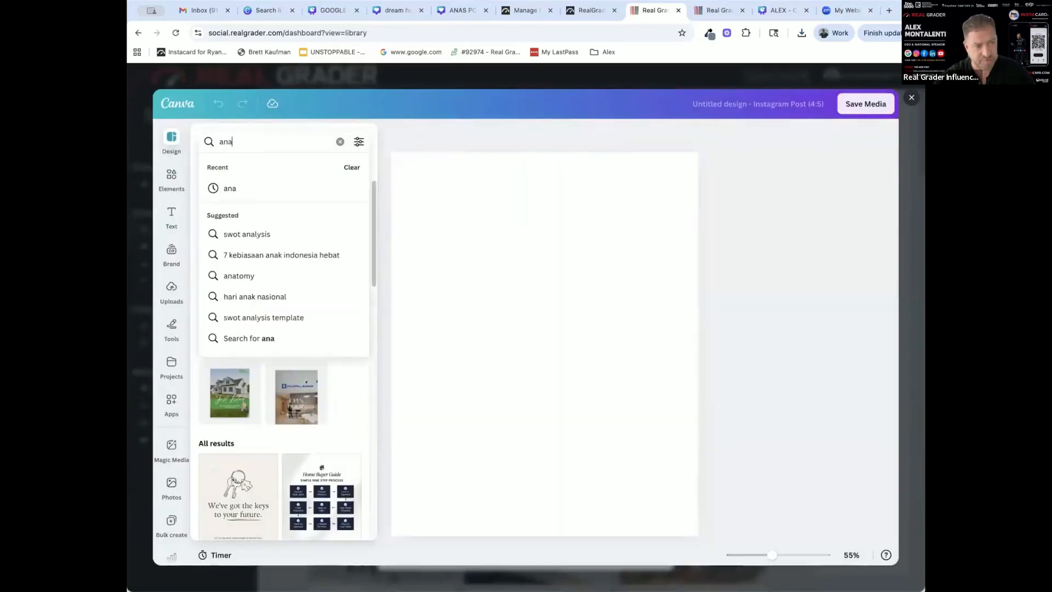
key("Return")
left_click(273, 147)
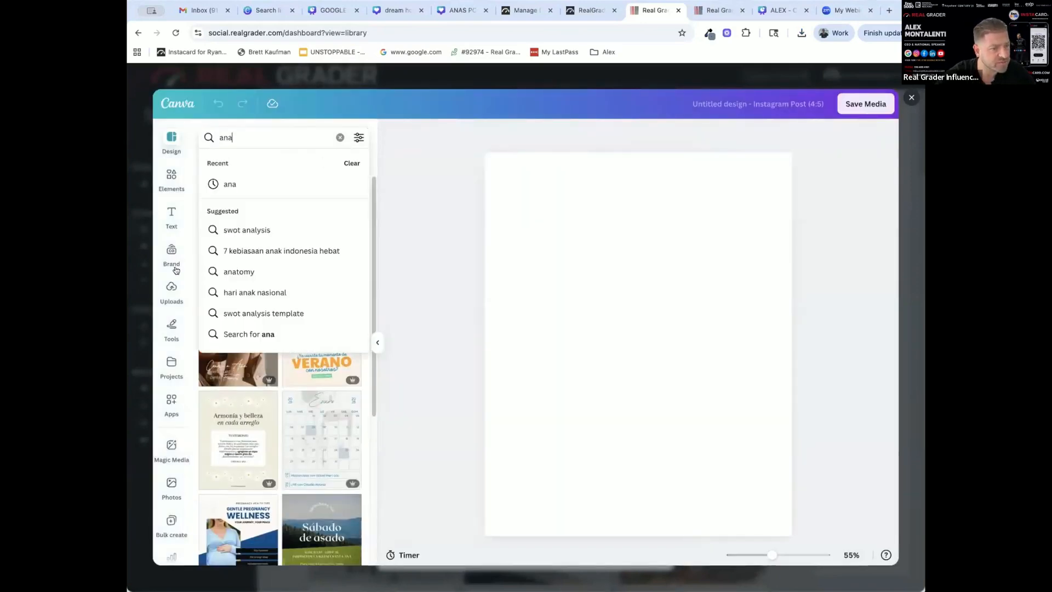
Search the saved projects for the agent's first name and insert the "Own Your Dream Home" Facebook Post design
left_click(172, 366)
left_click(233, 138)
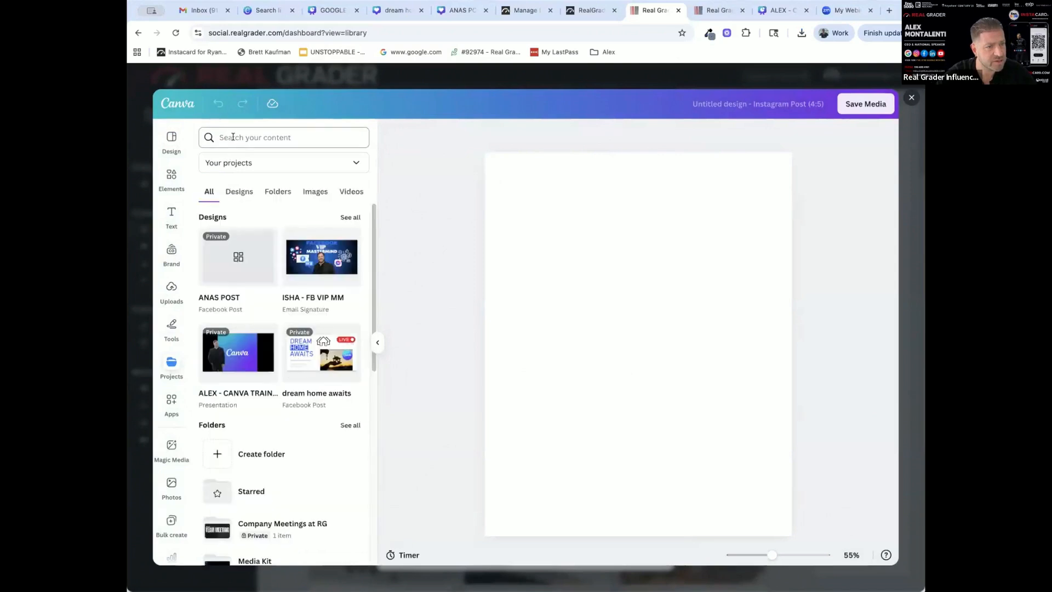
type("ana")
key("Return")
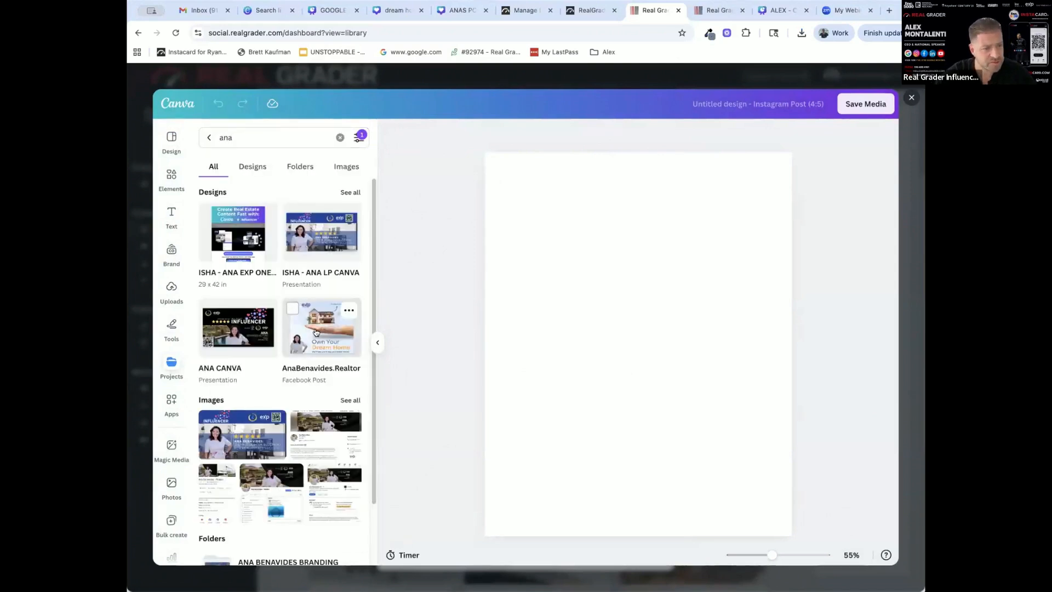
left_click(315, 332)
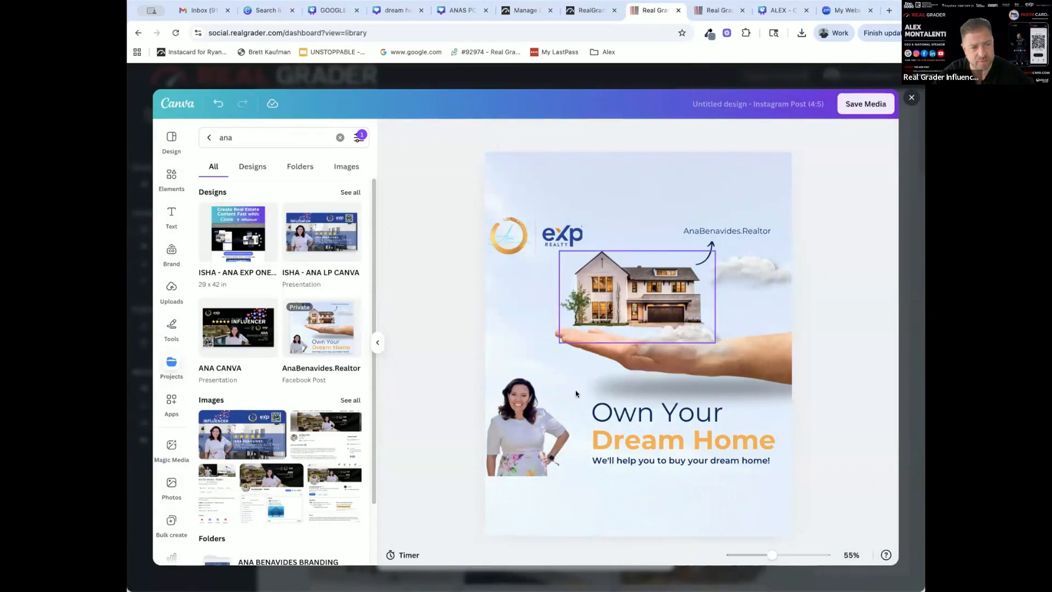
Save the "Own Your Dream Home" Canva design as the image in the post's media slot
left_click(868, 105)
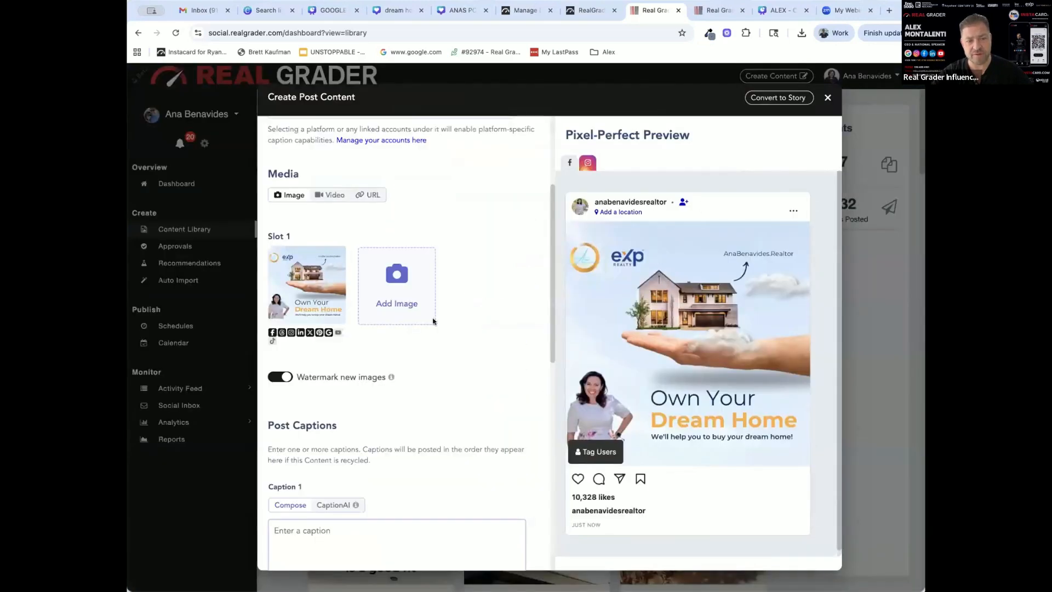
scroll(507, 303, "down", 1)
scroll(488, 295, "down", 4)
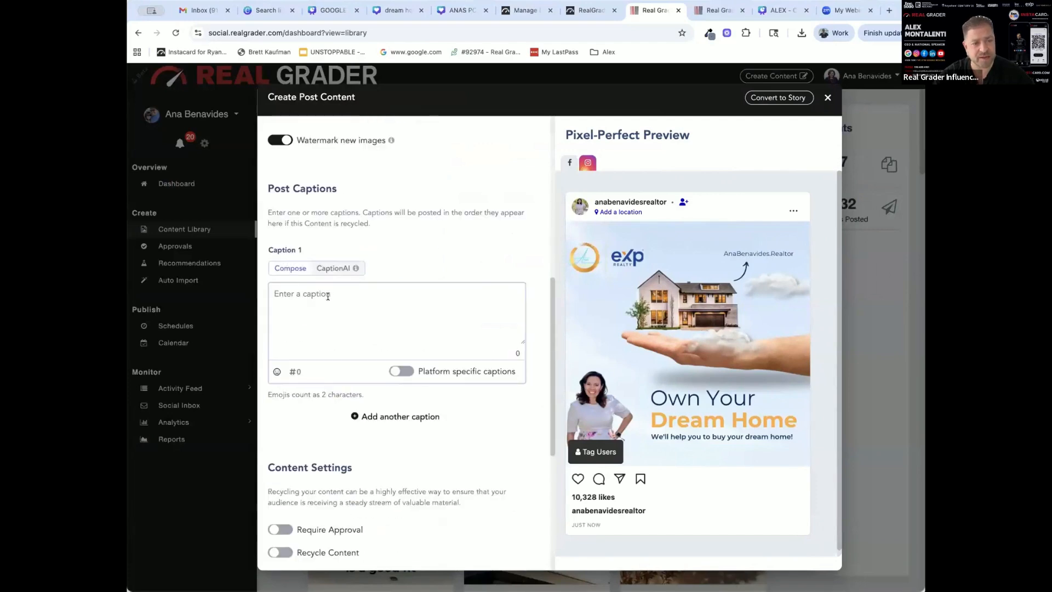
Enter the caption prompt "write me a post for prospective clients who want to own their dreamhome un tempe arizona and list 5 reaosnt o buy now"
left_click(525, 10)
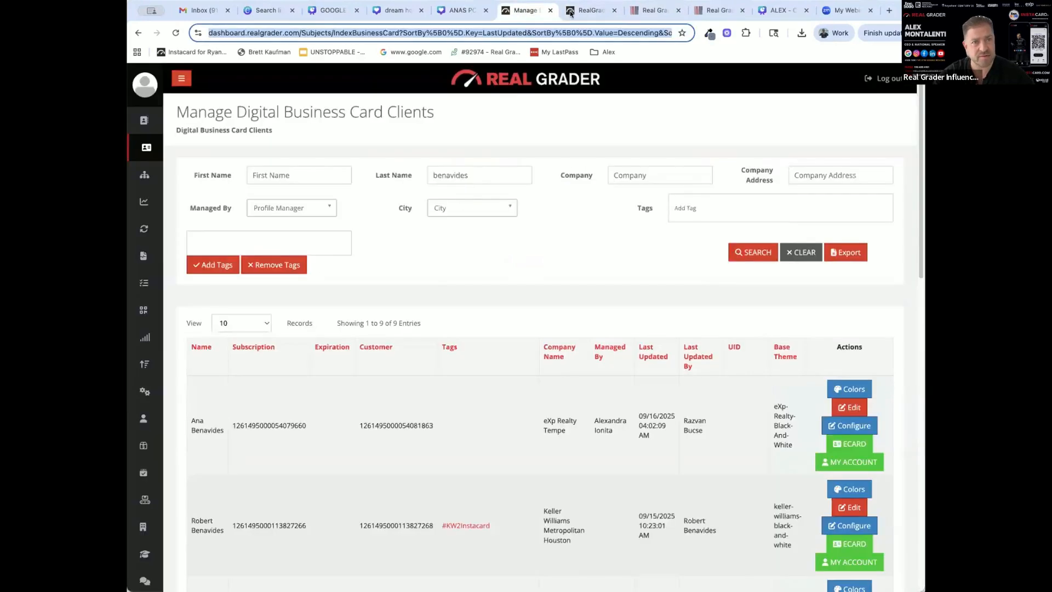
left_click(718, 10)
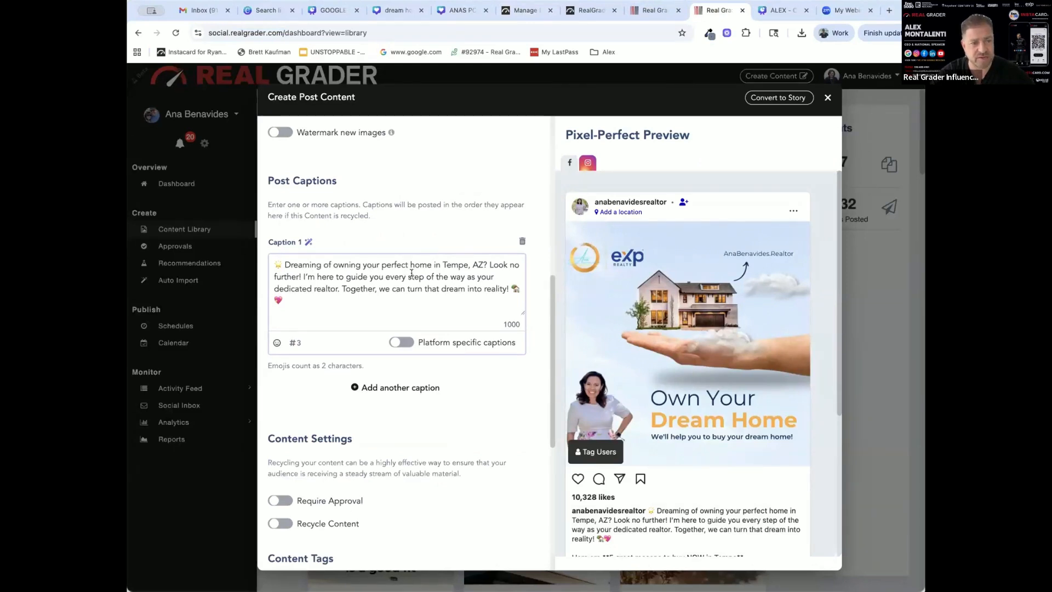
left_click(654, 13)
left_click(315, 306)
type("write m")
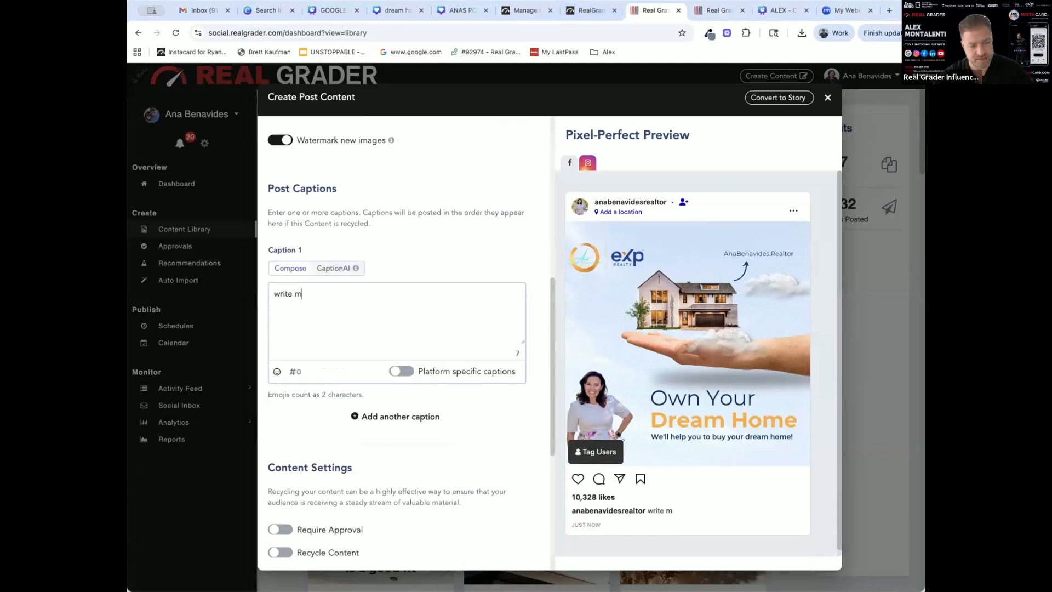
type("e a post for prospective clients who want")
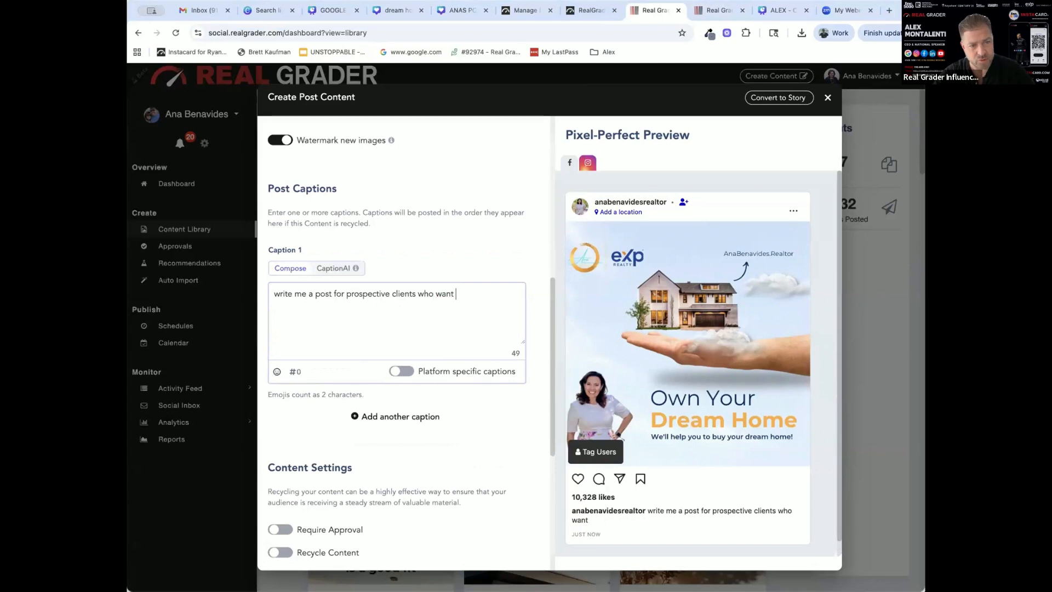
type(" to own their dreamhome un tempe arizona and lis")
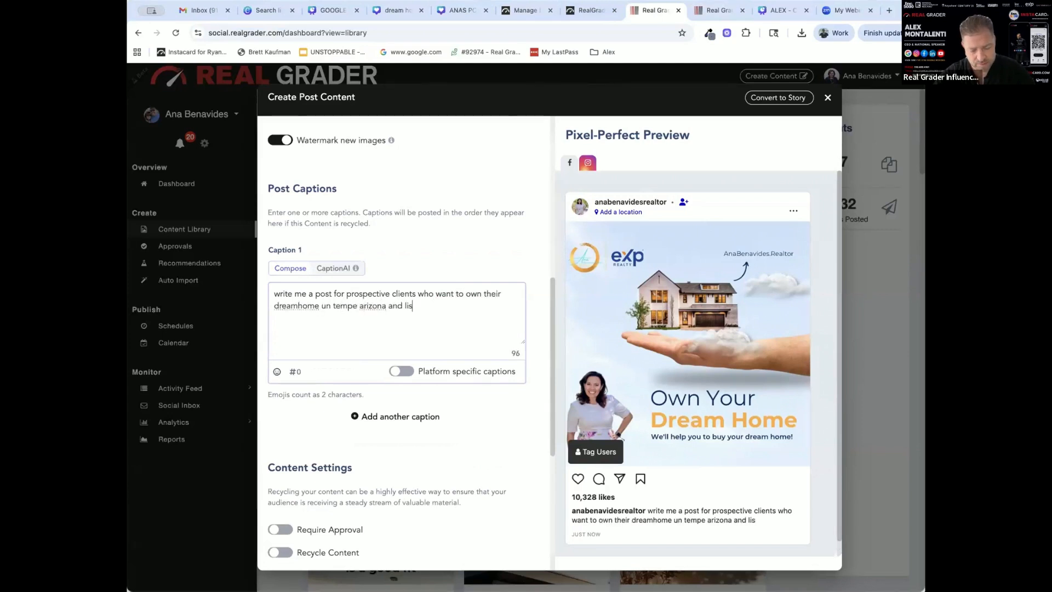
type("t 5 reaosnt o buy now")
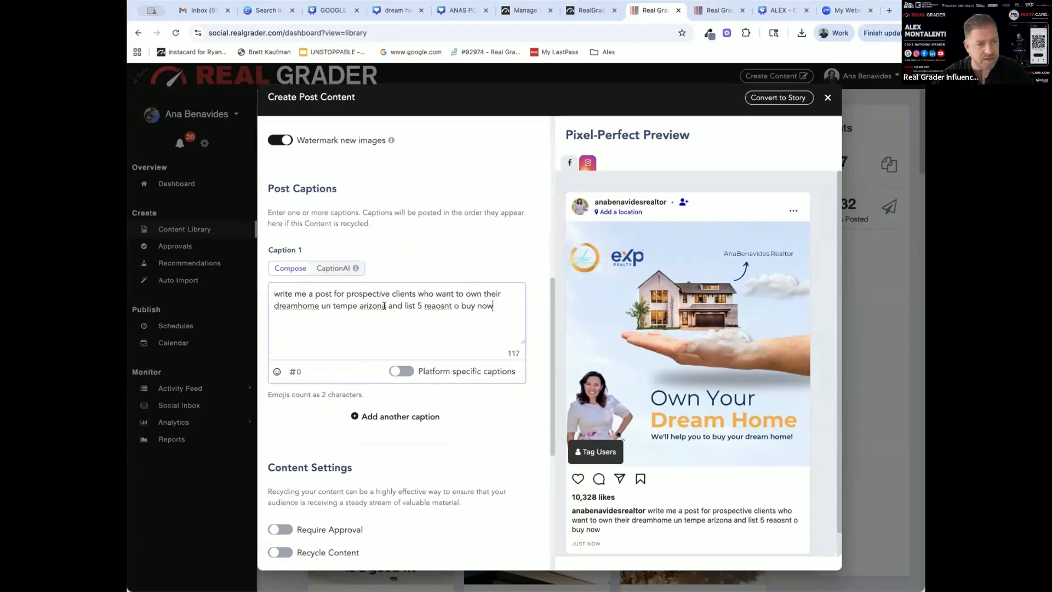
Generate AI captions from the prompt with emojis and hashtags enabled, and use the first generated caption for the post
left_click(333, 267)
left_click(327, 409)
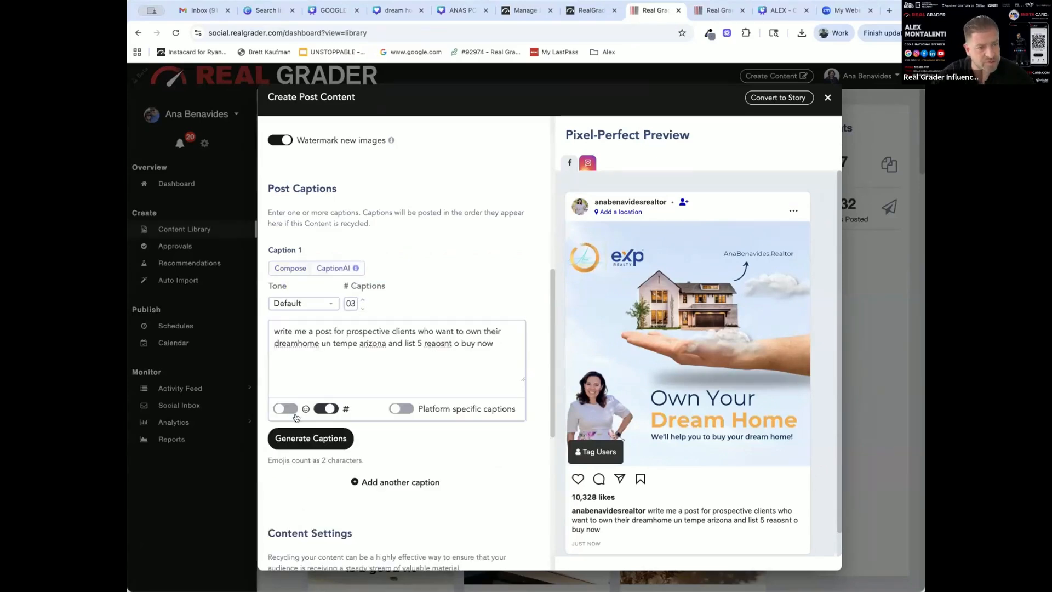
left_click(285, 408)
left_click(312, 440)
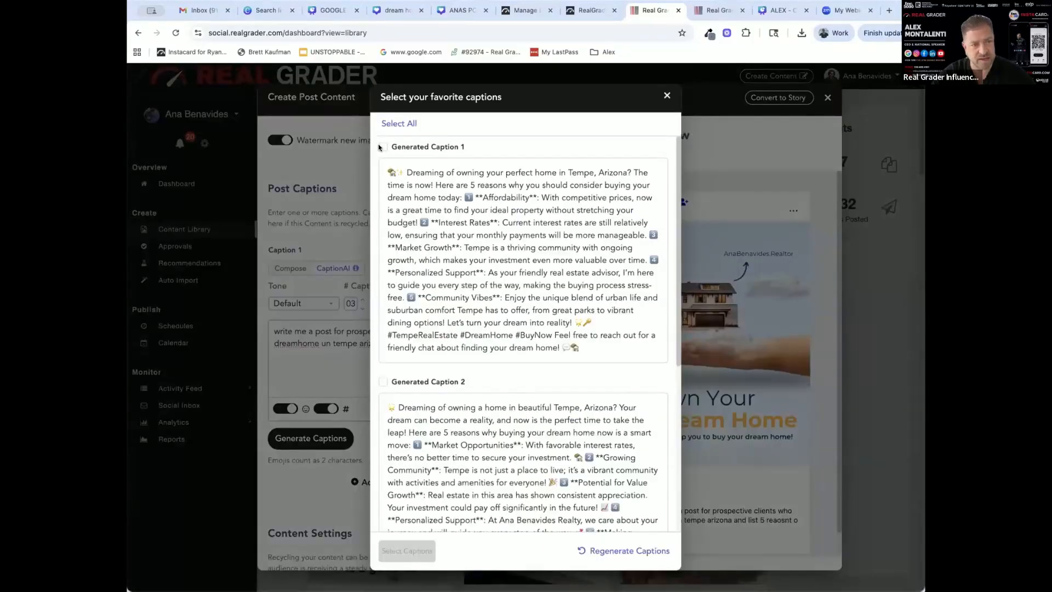
left_click(382, 147)
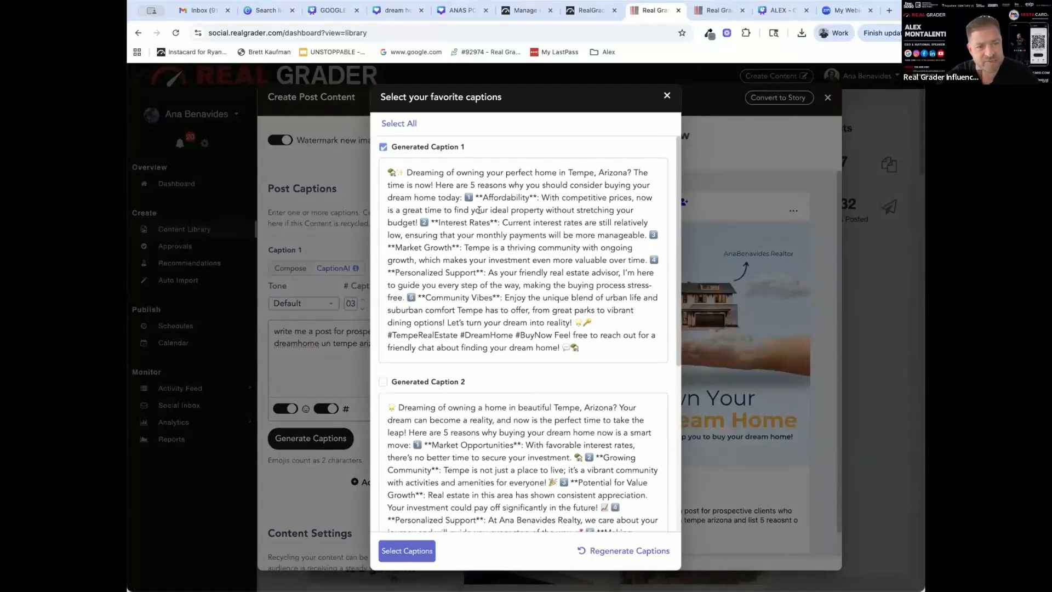
left_click(407, 551)
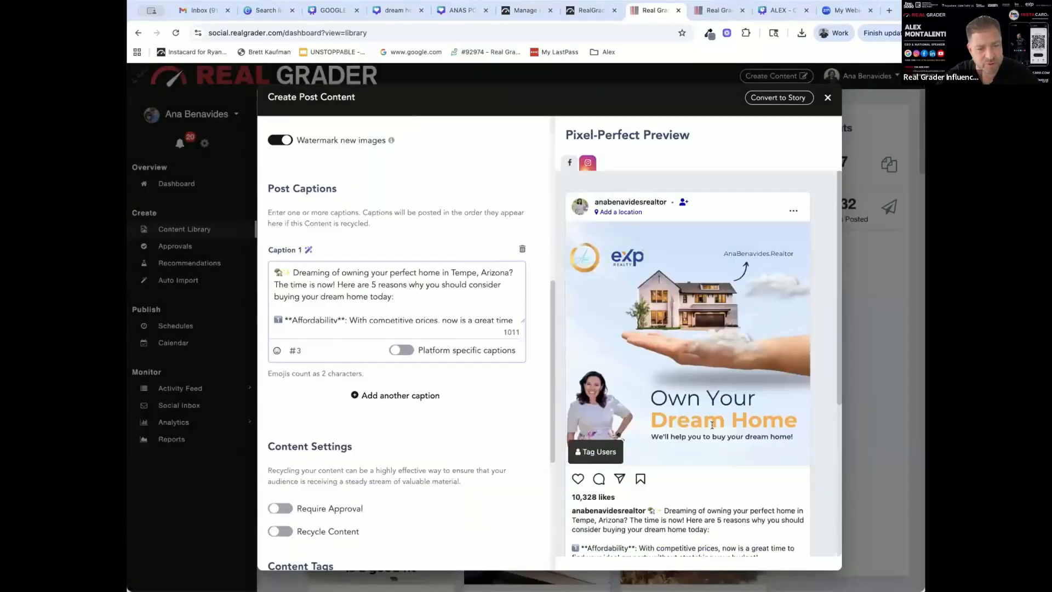
scroll(712, 425, "down", 5)
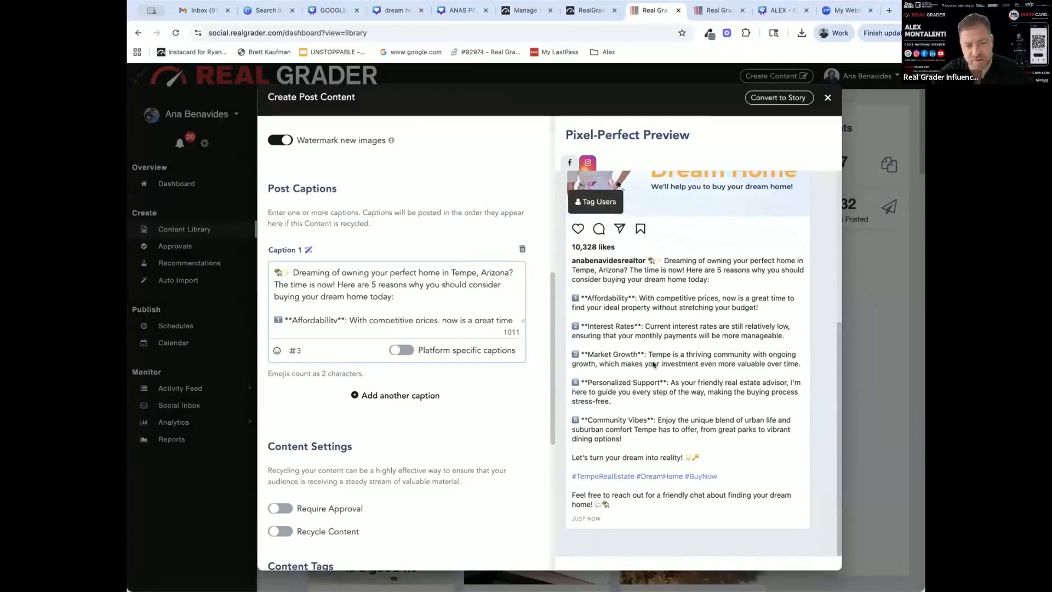
scroll(621, 383, "up", 4)
scroll(393, 488, "down", 5)
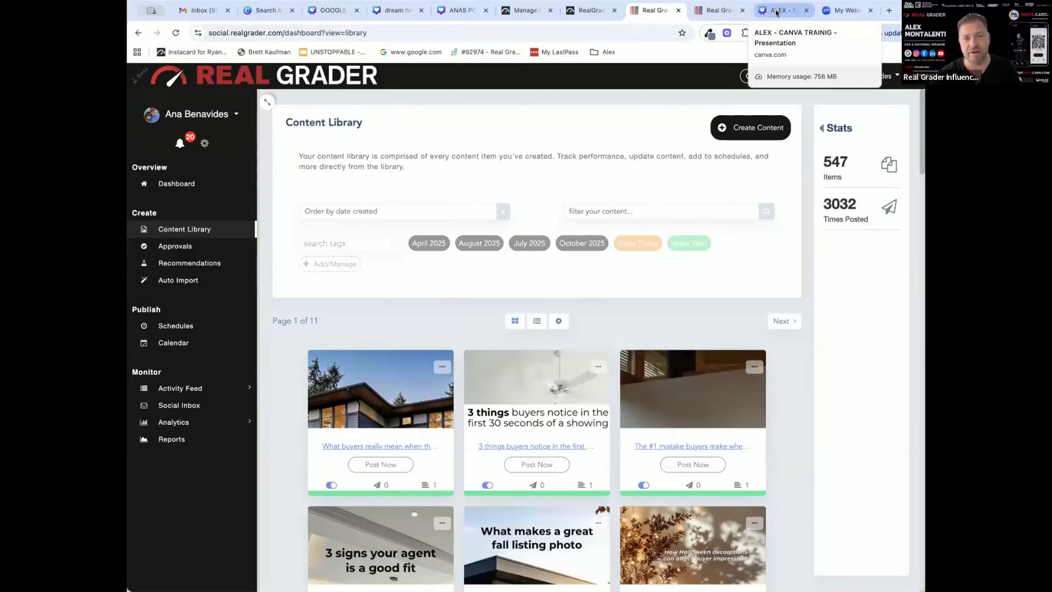
Switch to the Canva training presentation and present it full screen from page 40, "OVER 1000 eXp Agents are Influencers with us"
left_click(777, 12)
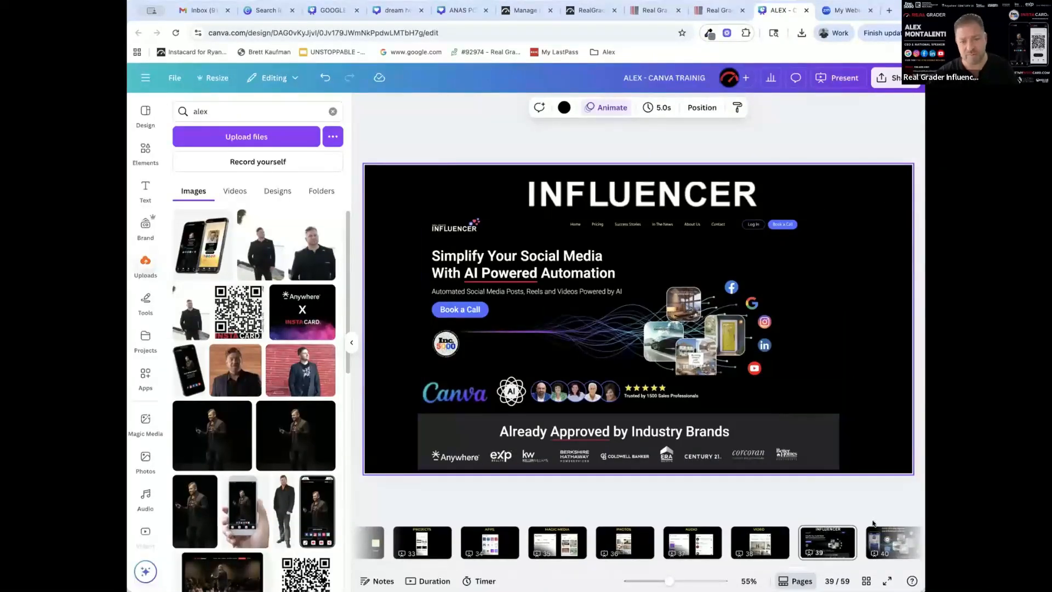
scroll(735, 561, "right", 3)
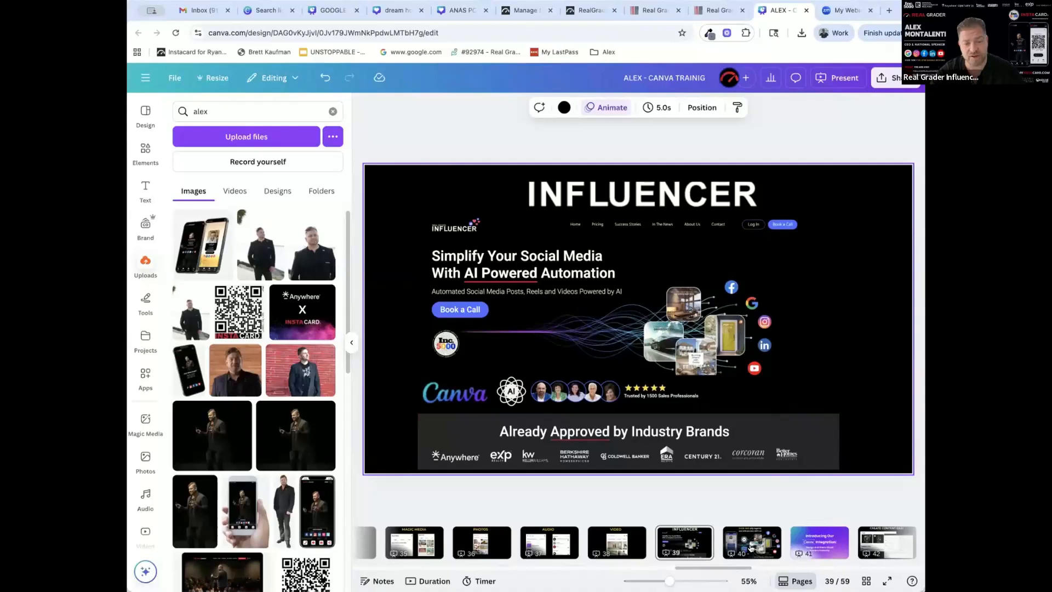
left_click(751, 548)
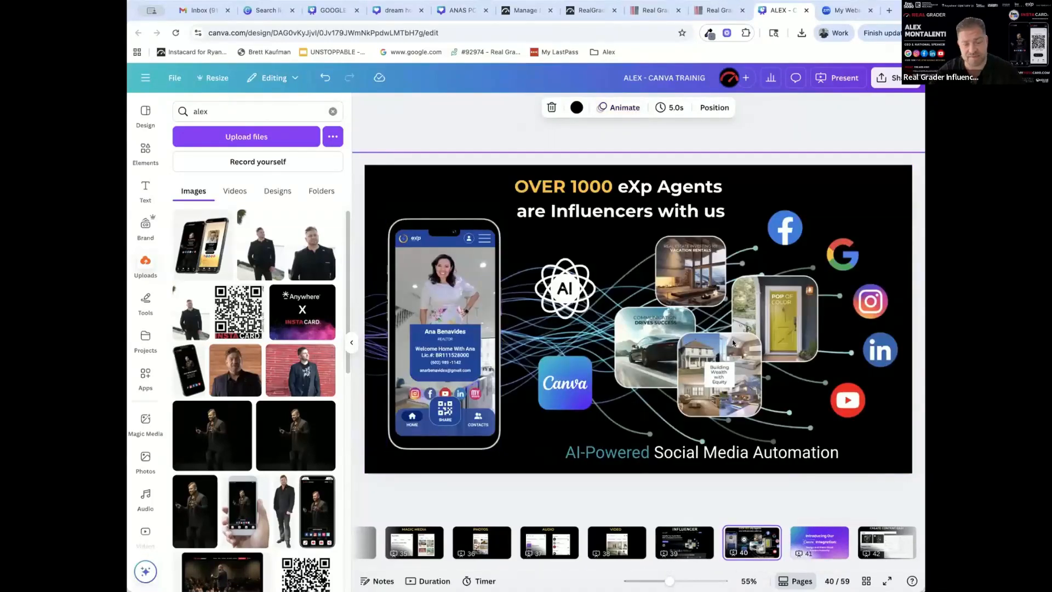
left_click(847, 78)
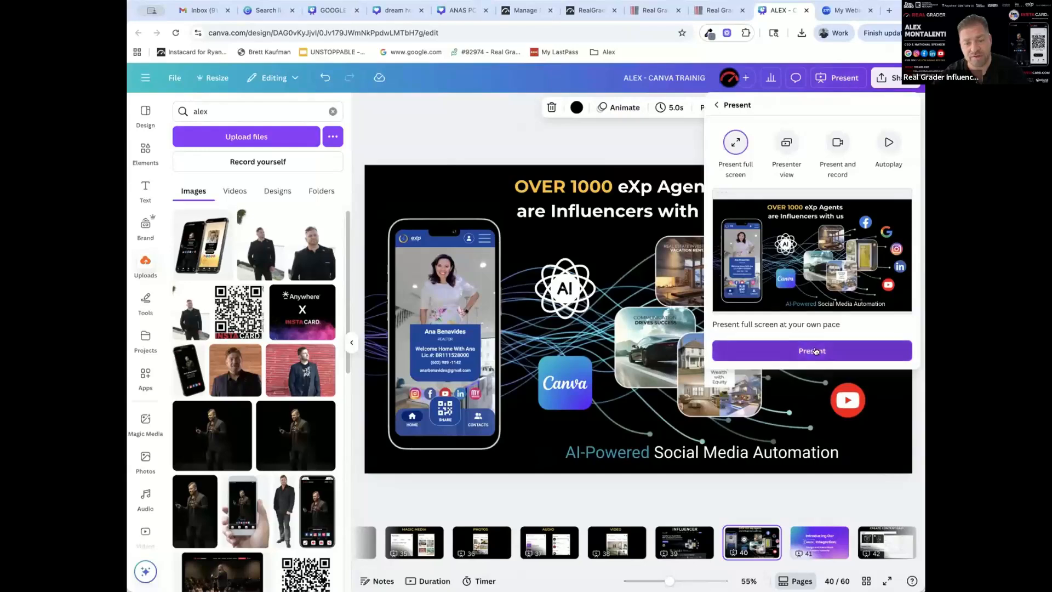
left_click(812, 350)
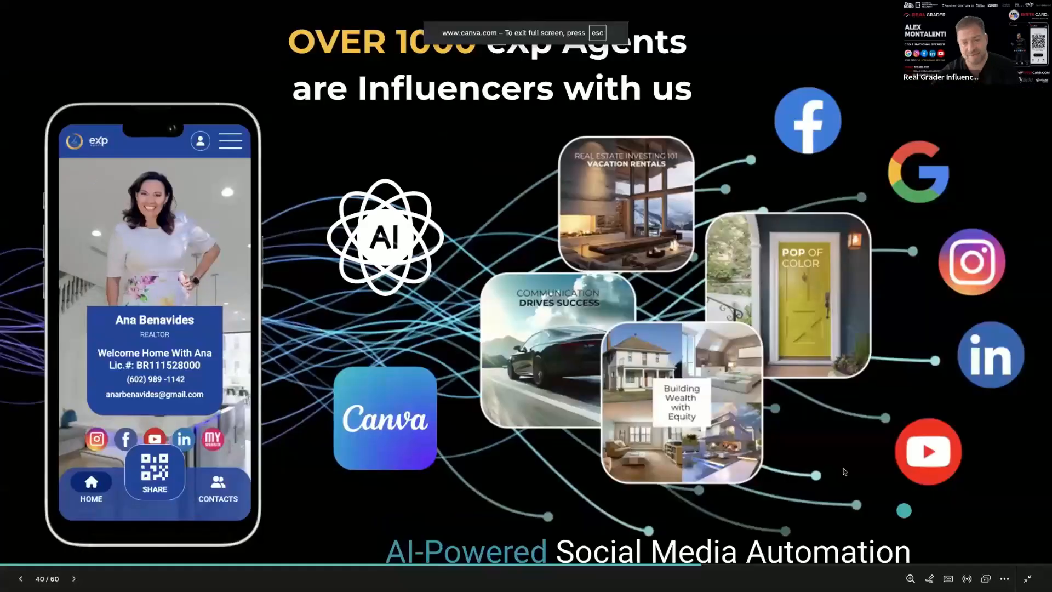
Advance the slideshow through the Canva integration, easy content creation, listing posts and AI copy slides to "START WITH A TEMPLATE"
left_click(977, 415)
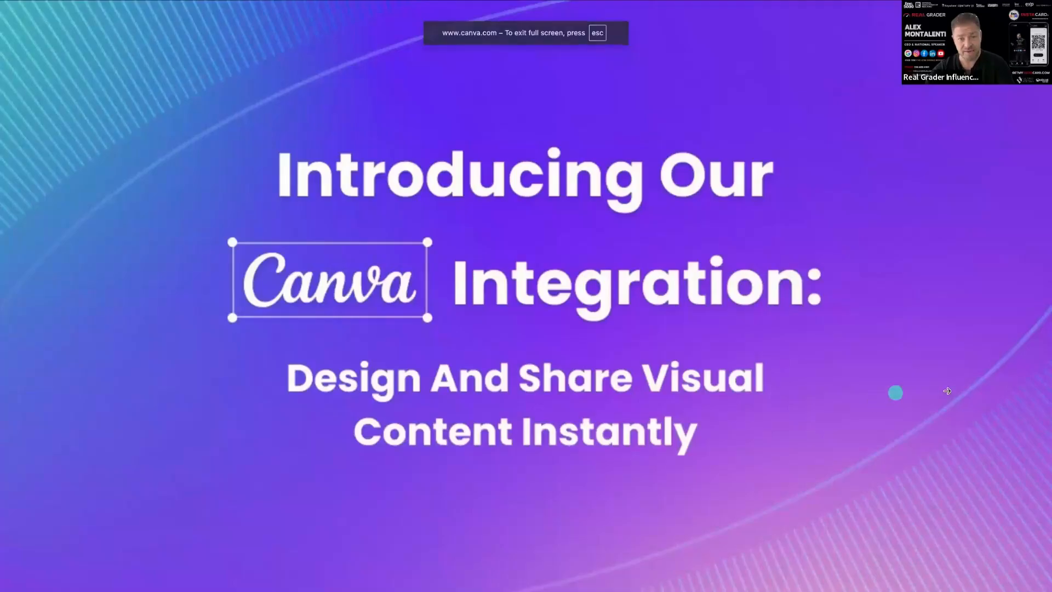
left_click(947, 388)
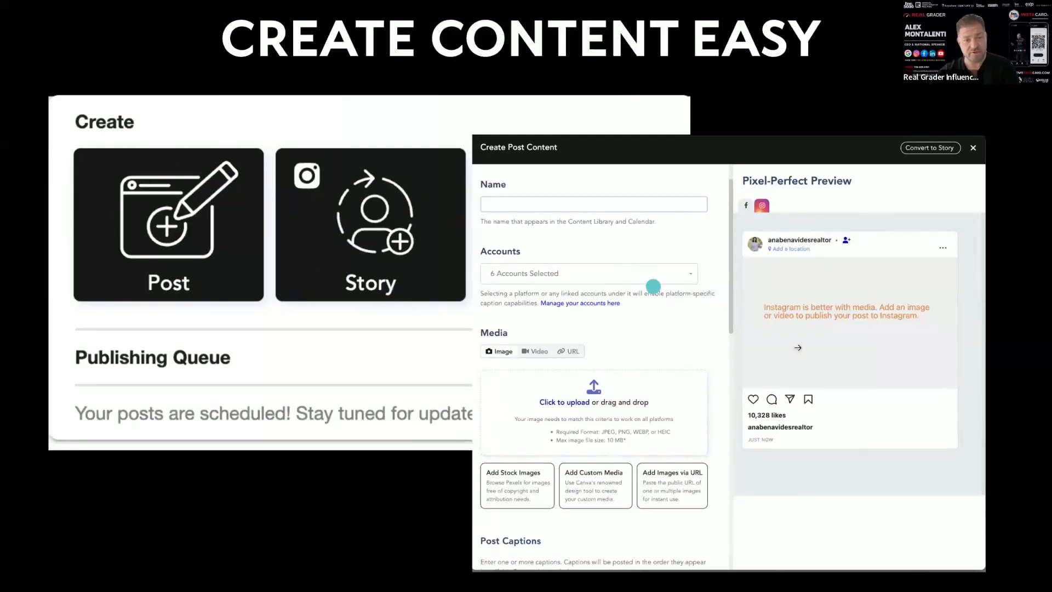
left_click(802, 345)
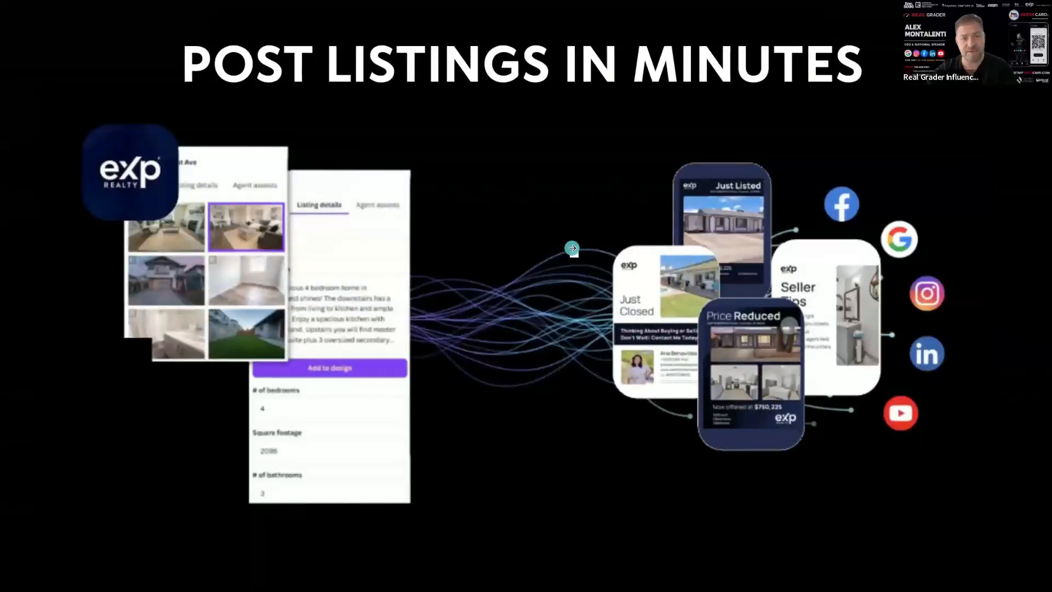
left_click(571, 247)
left_click(810, 263)
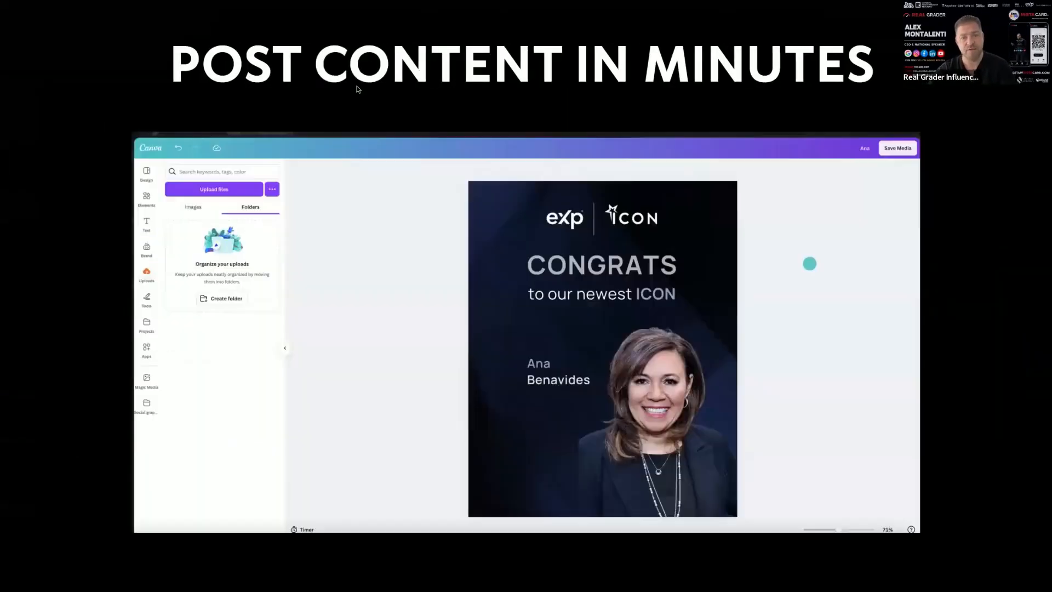
left_click(967, 87)
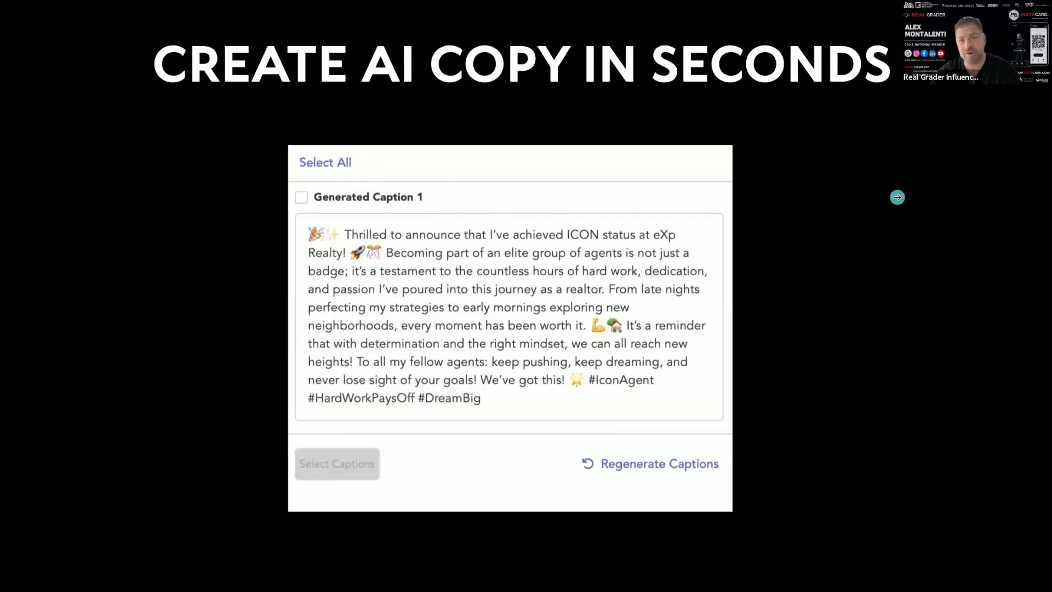
left_click(898, 197)
left_click(897, 198)
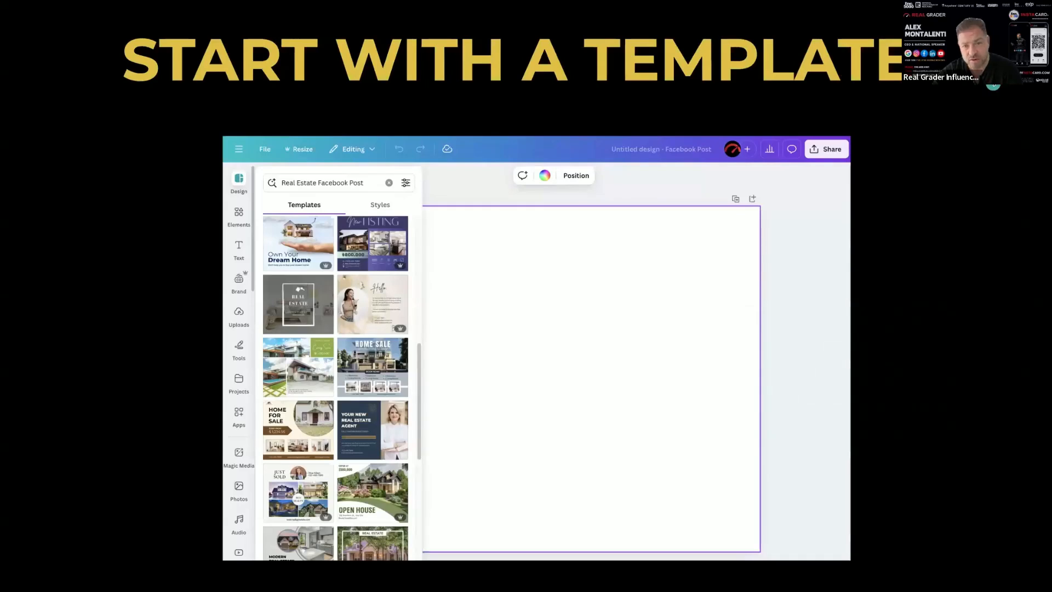
Advance through the template, Share, Download and "SHARE TO SOCIAL" recap slides to "DID YOU LEARN SOMETHING NEW TODAY?"
key("Right")
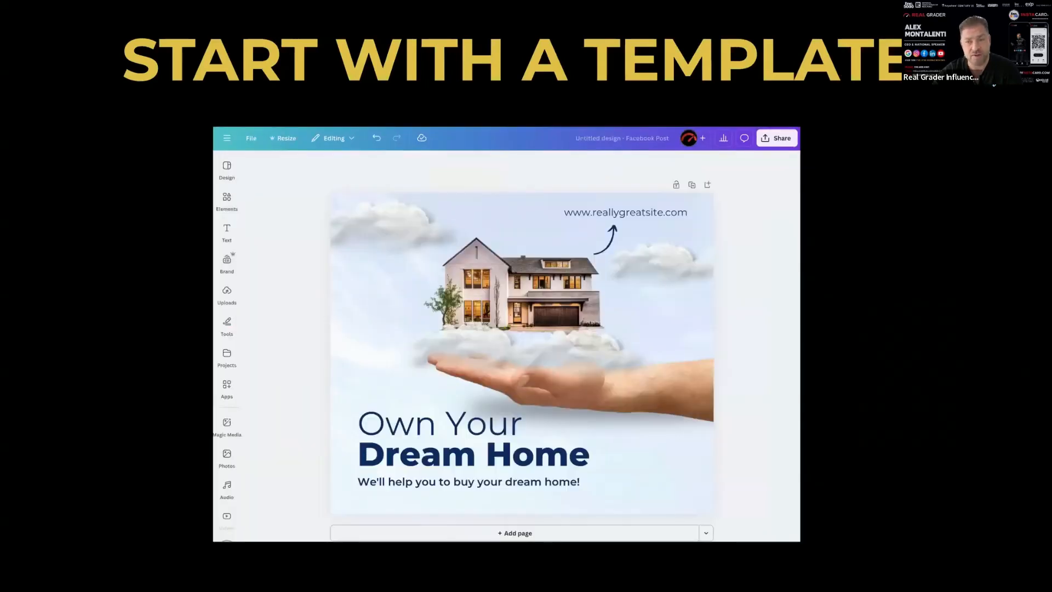
key("Right")
key("Right")
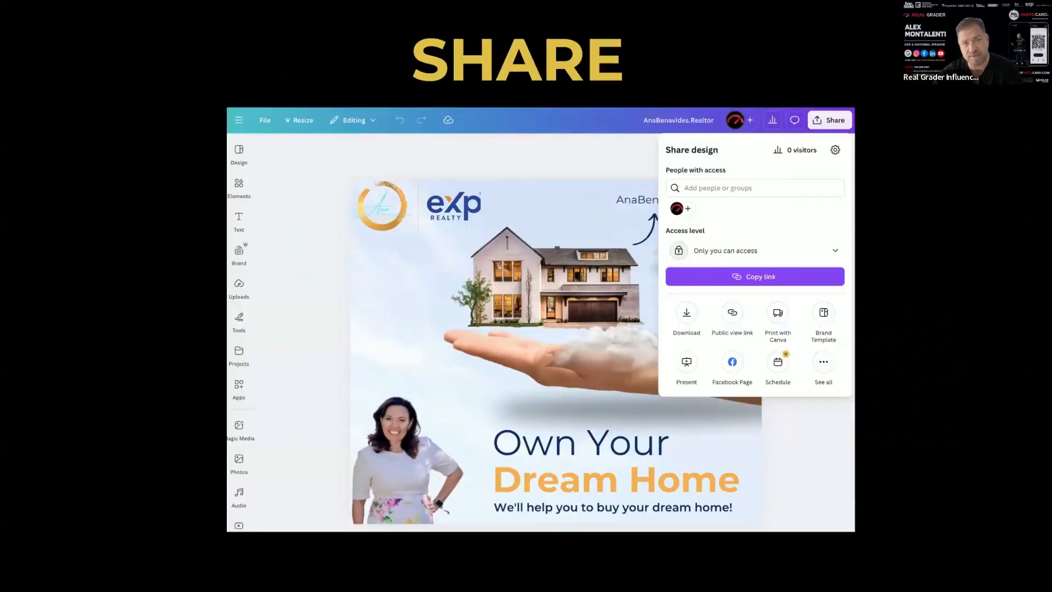
key("Right")
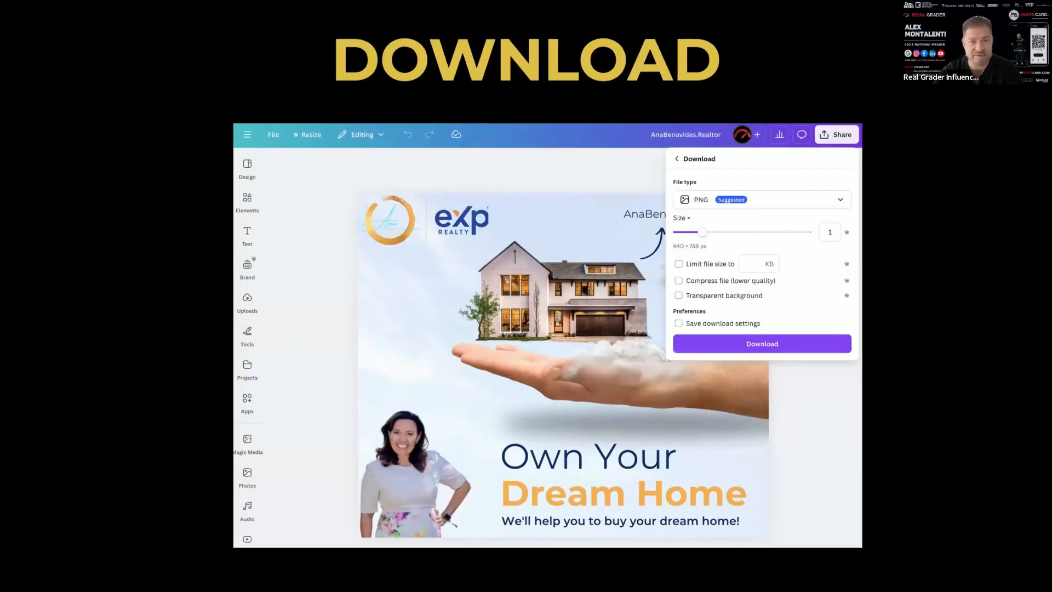
key("Right")
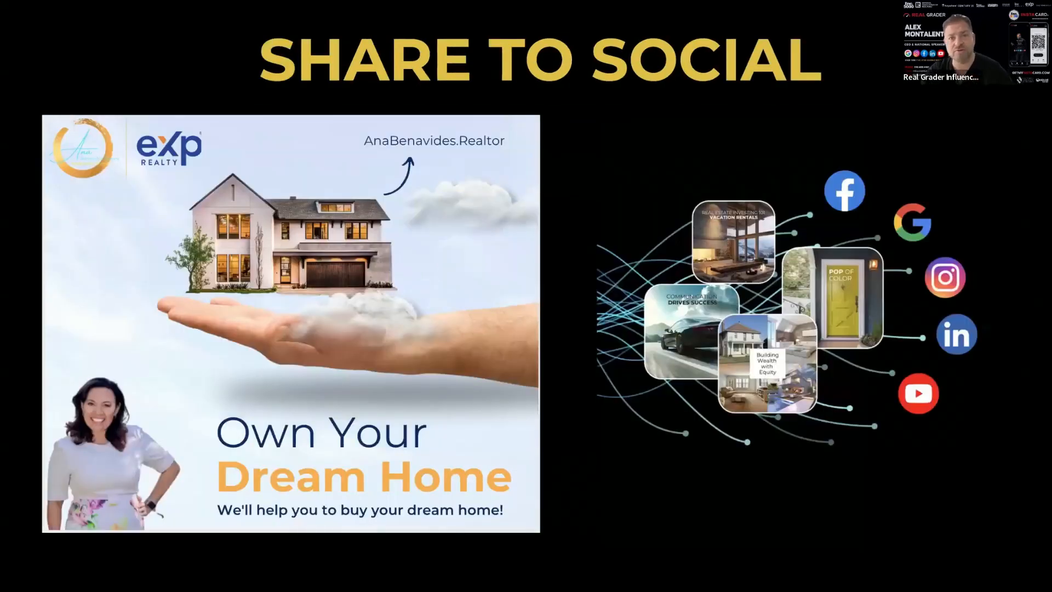
key("Right")
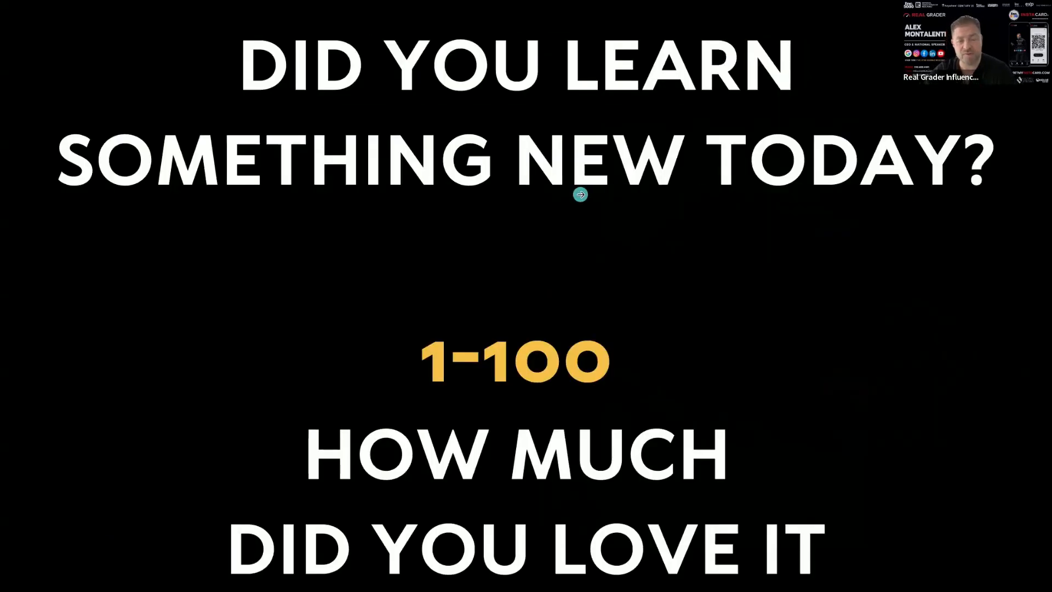